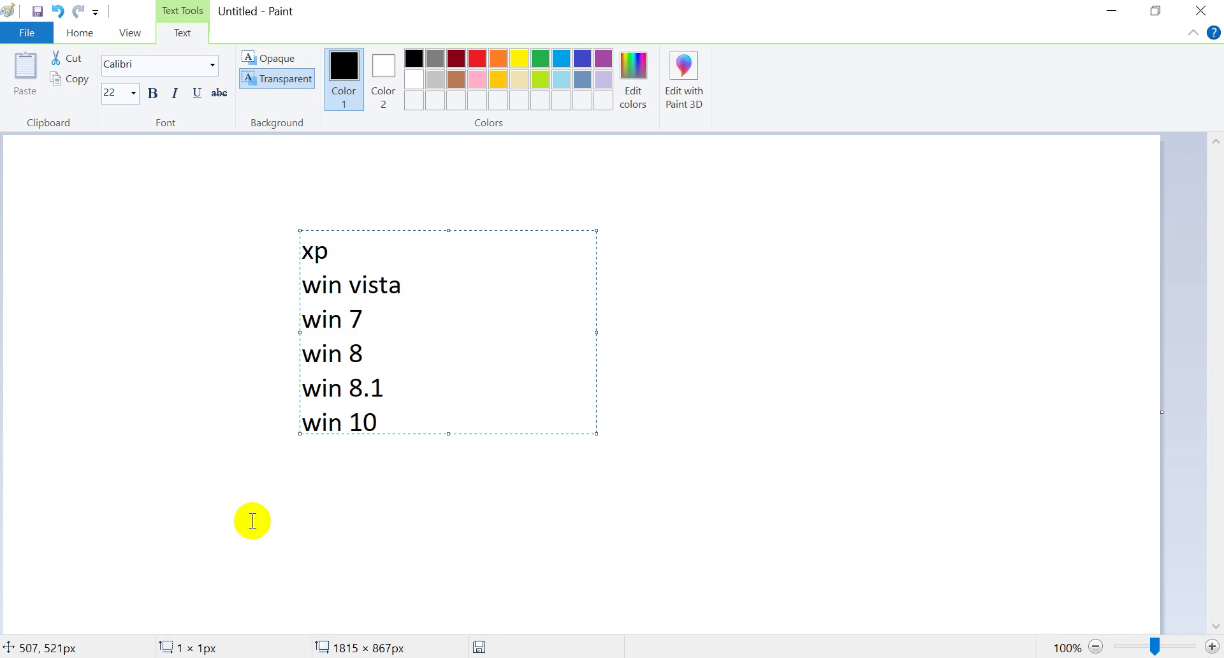
# - Highlight the entries win 7 through win 8.1 in the list of Windows versions and place the cursor at win 10
pyautogui.moveTo(373, 387); pyautogui.dragTo(386, 399)
pyautogui.click(312, 319)
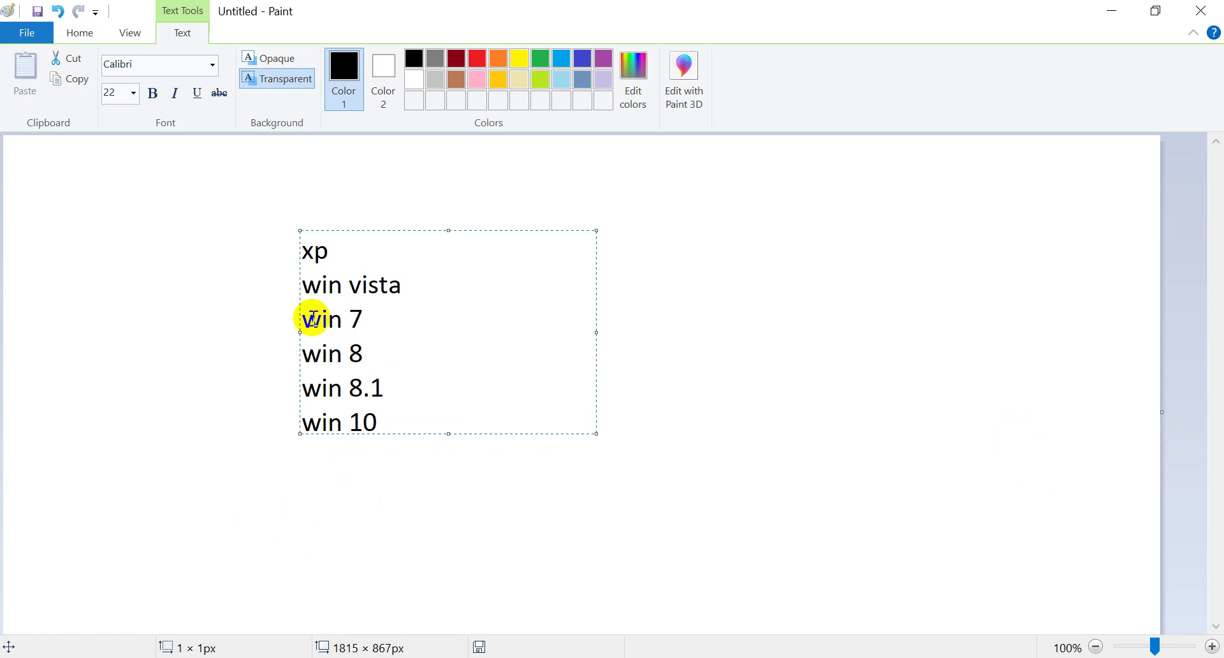
pyautogui.moveTo(308, 319); pyautogui.dragTo(380, 380)
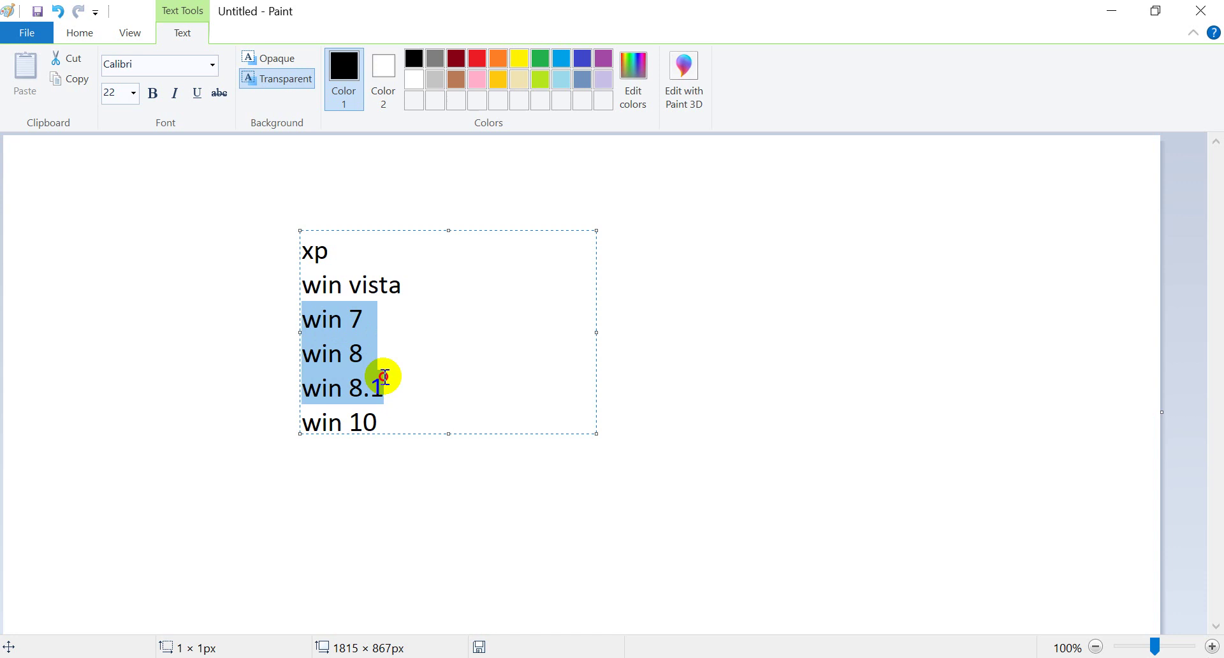
pyautogui.click(391, 424)
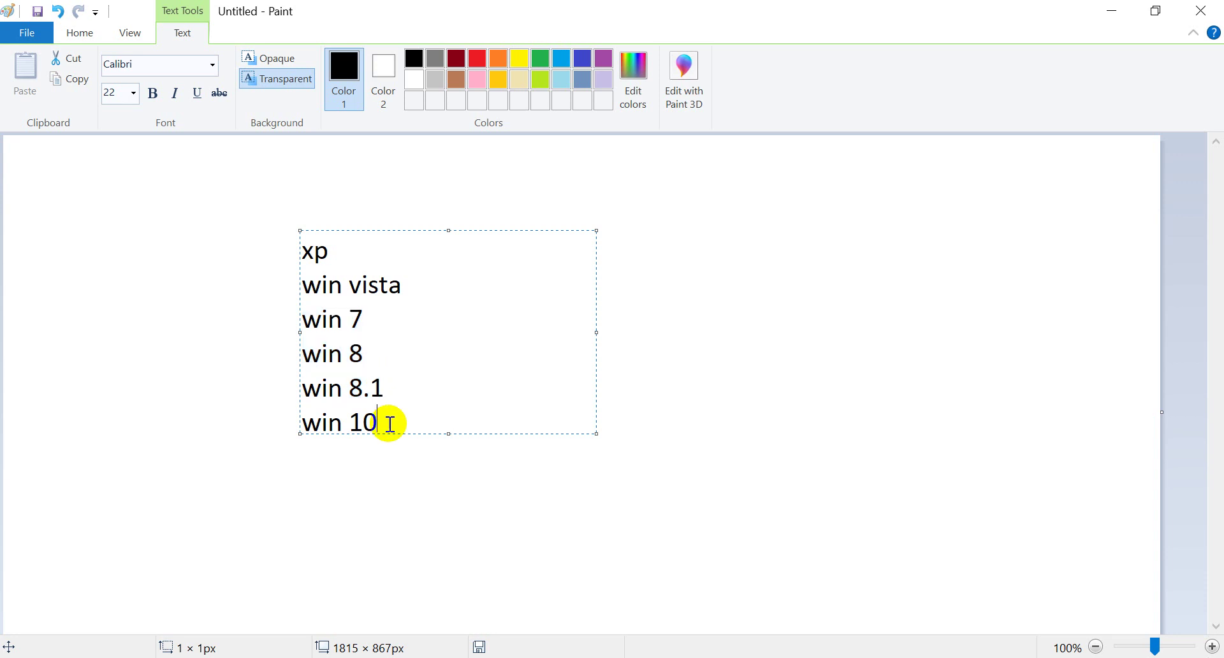
pyautogui.doubleClick(371, 422)
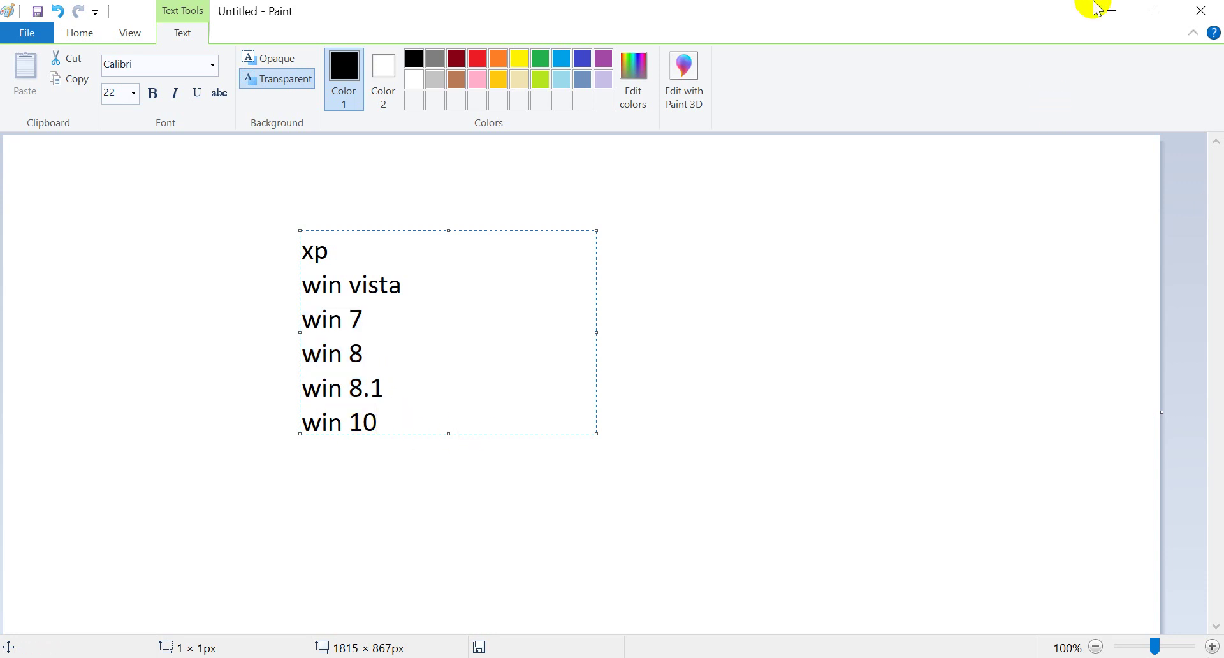
# - Minimize the Paint window and the Windows 10 tutorial PDF to show the desktop
pyautogui.click(1111, 10)
pyautogui.scroll(-1, 647, 450)
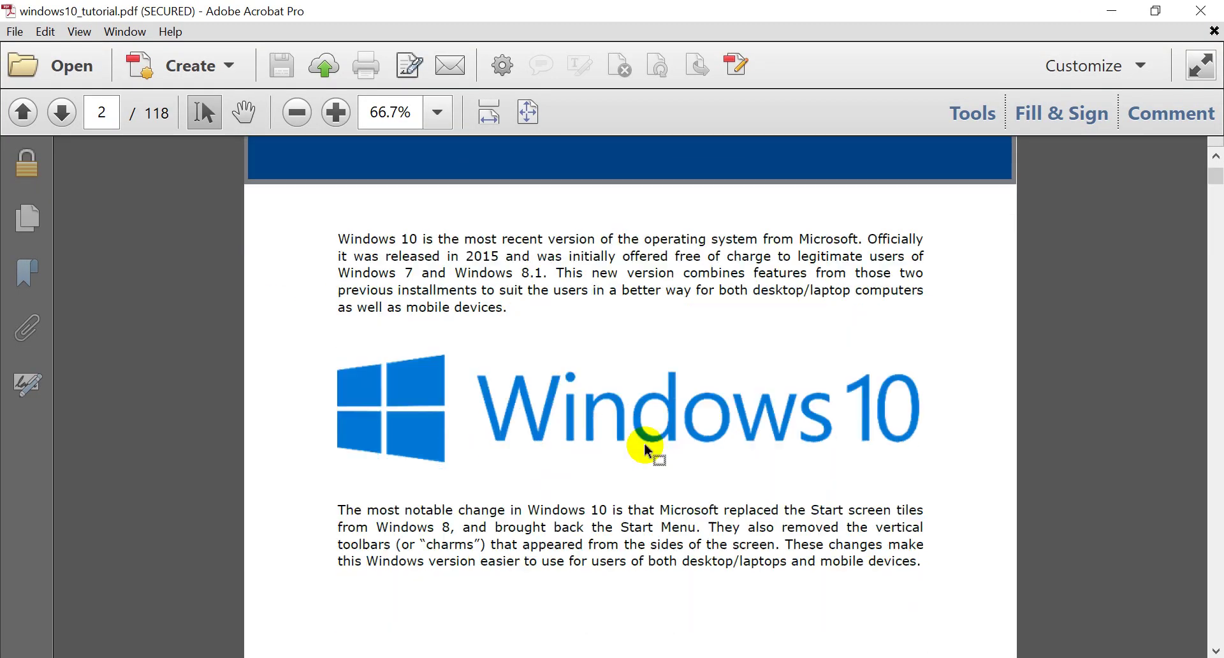
pyautogui.click(1110, 11)
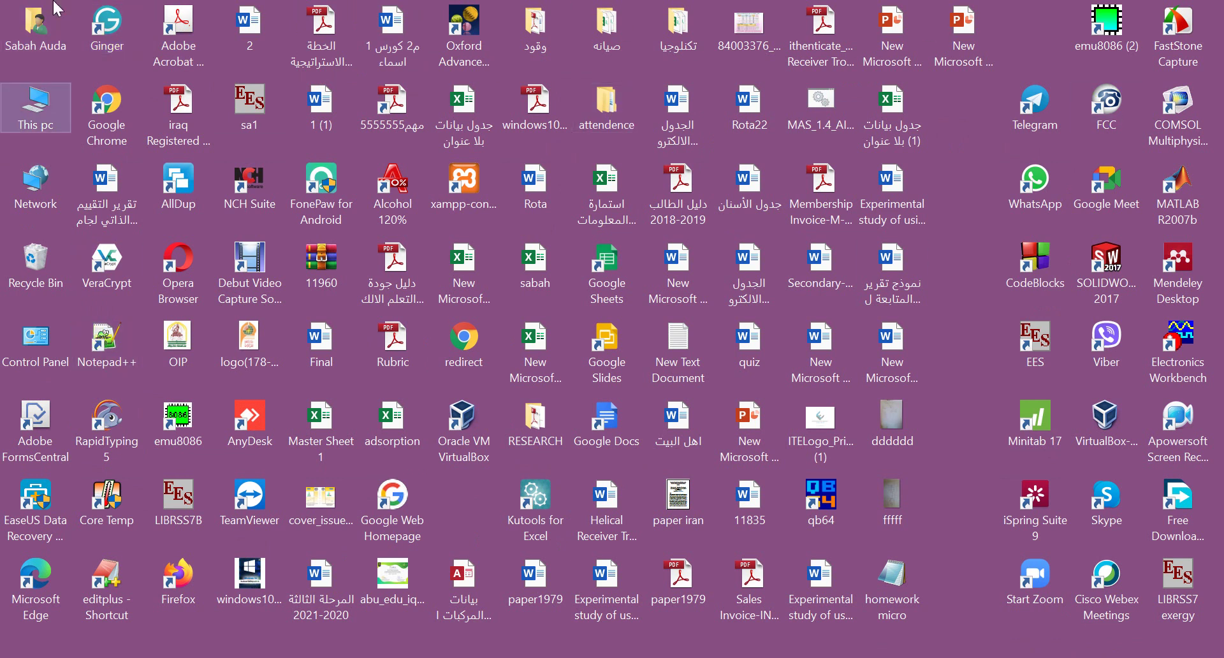
# - Point out the desktop's system icons by selecting the user folder, This pc, Network, Recycle Bin and Control Panel
pyautogui.moveTo(66, 8); pyautogui.dragTo(75, 29)
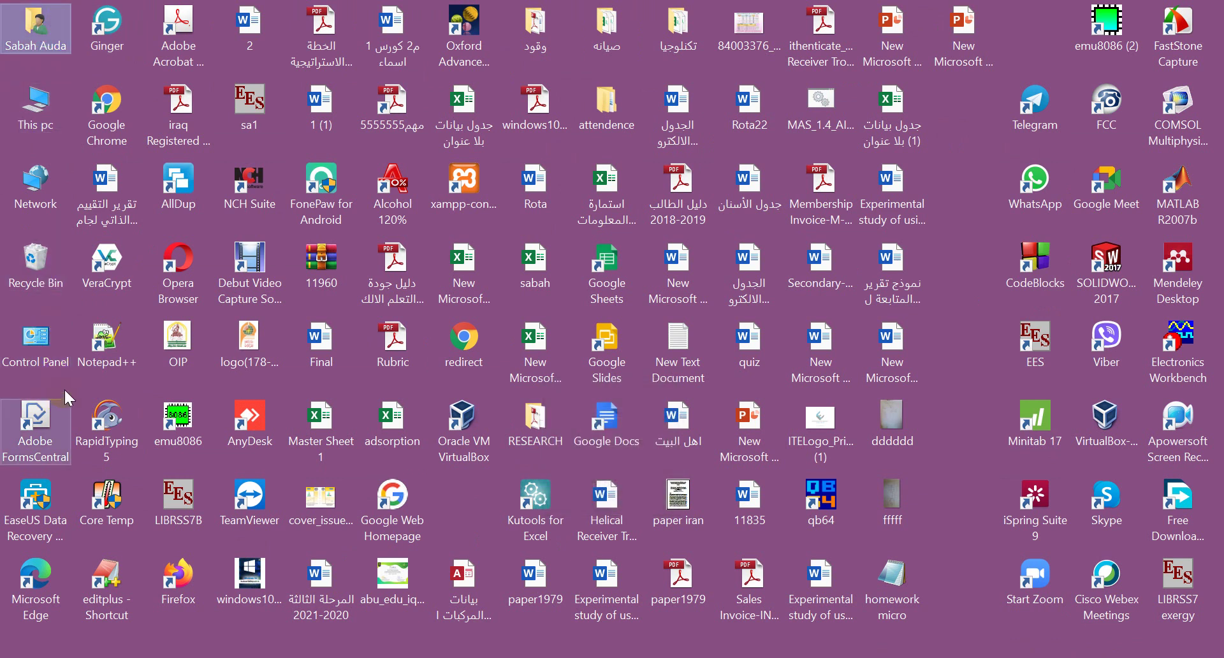
pyautogui.click(35, 335)
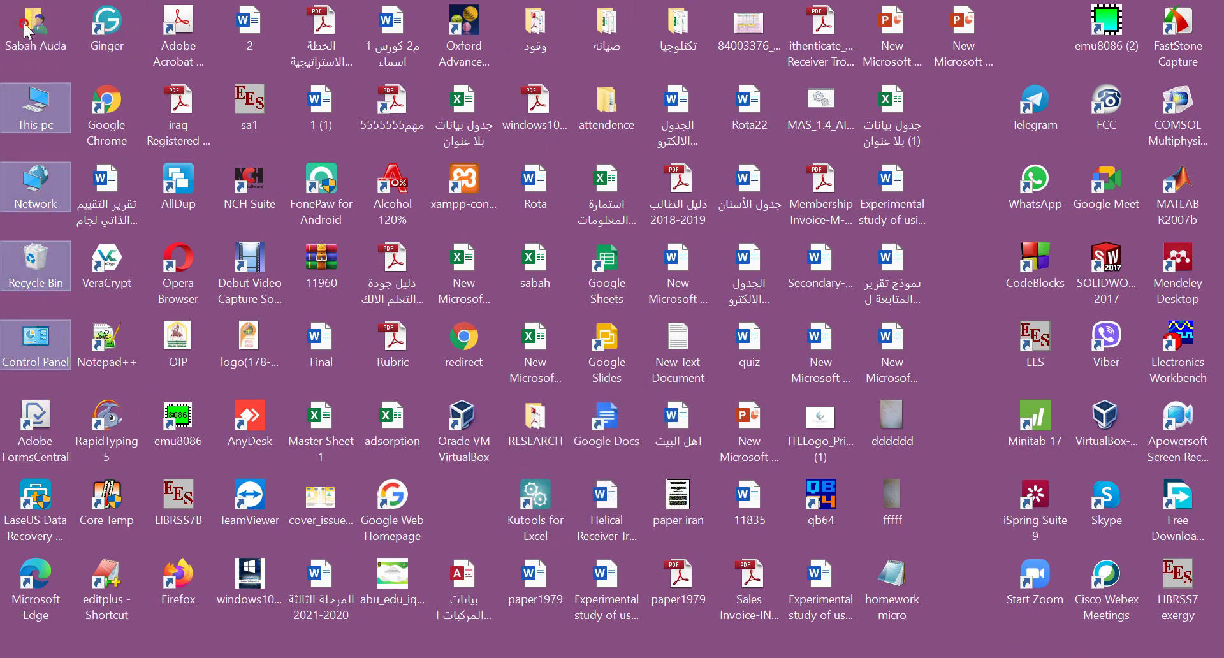
pyautogui.click(25, 274)
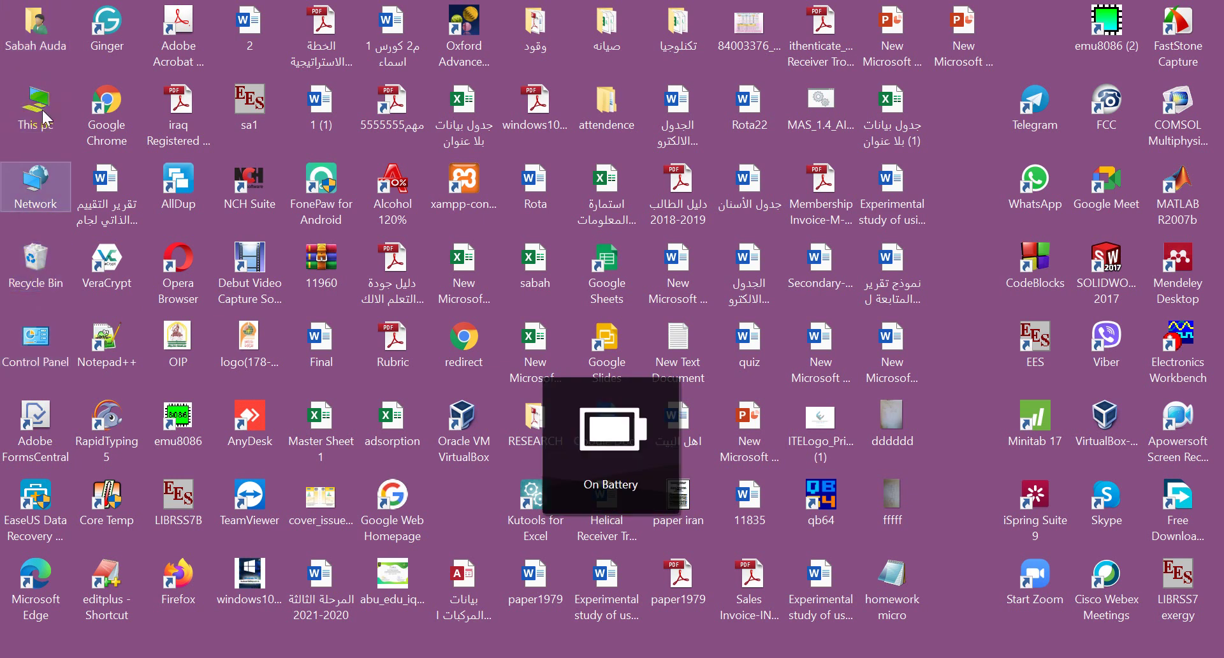
pyautogui.moveTo(51, 392); pyautogui.dragTo(53, 5)
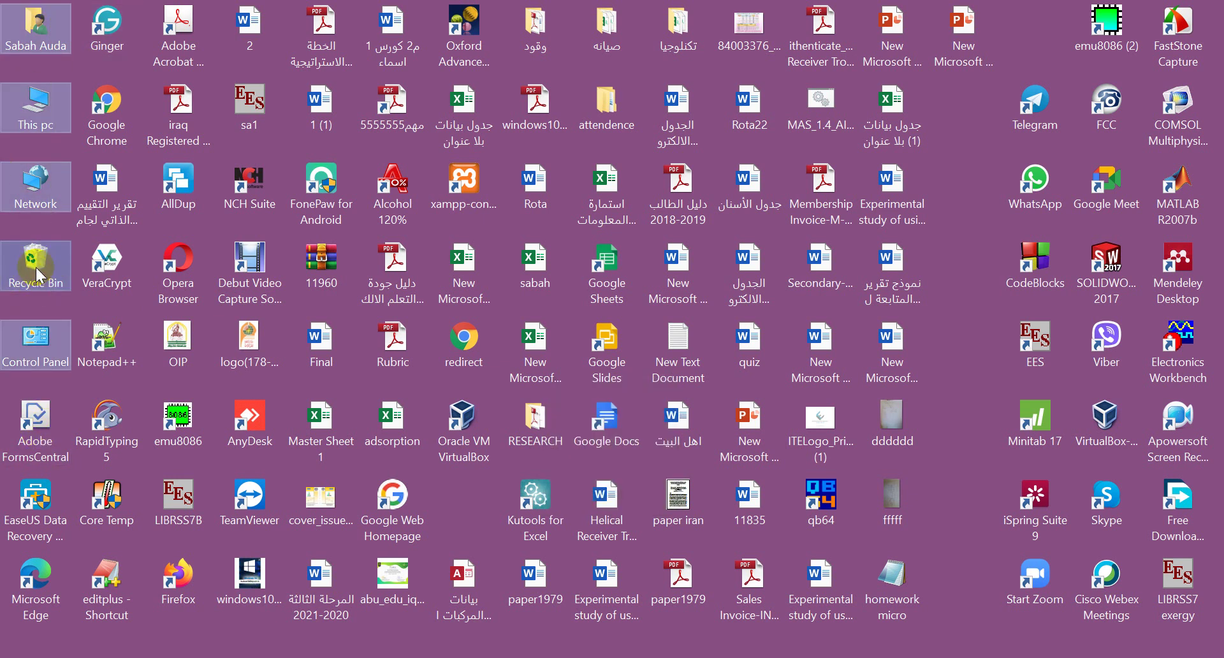
pyautogui.click(44, 389)
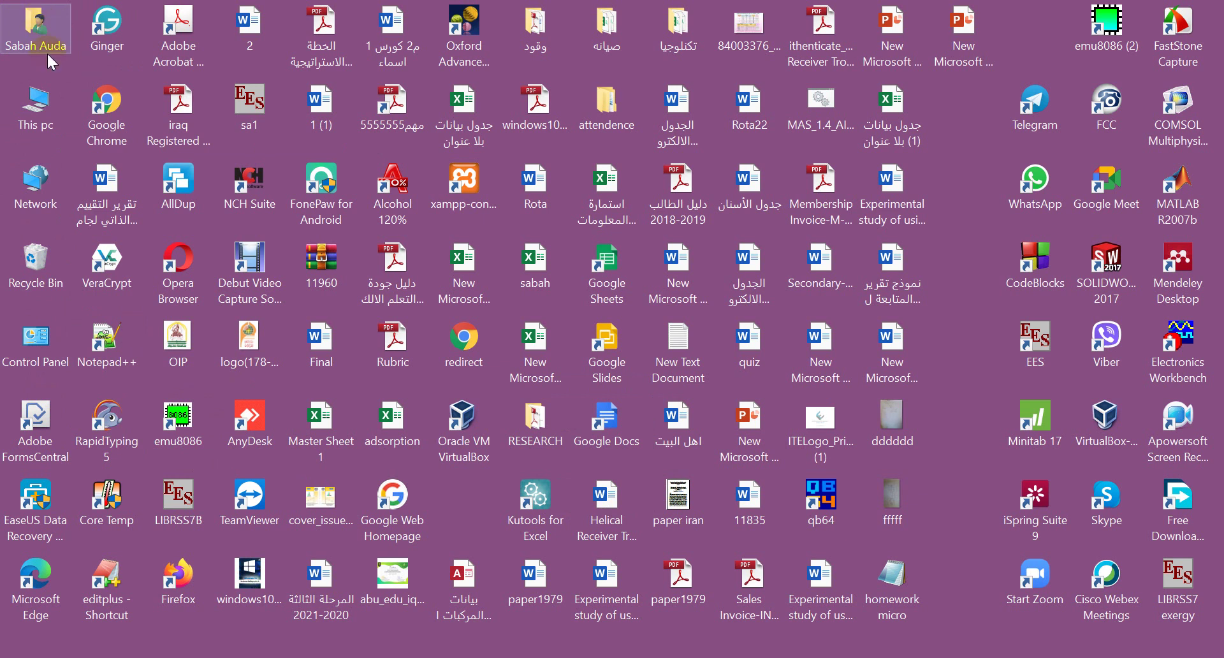
pyautogui.click(49, 115)
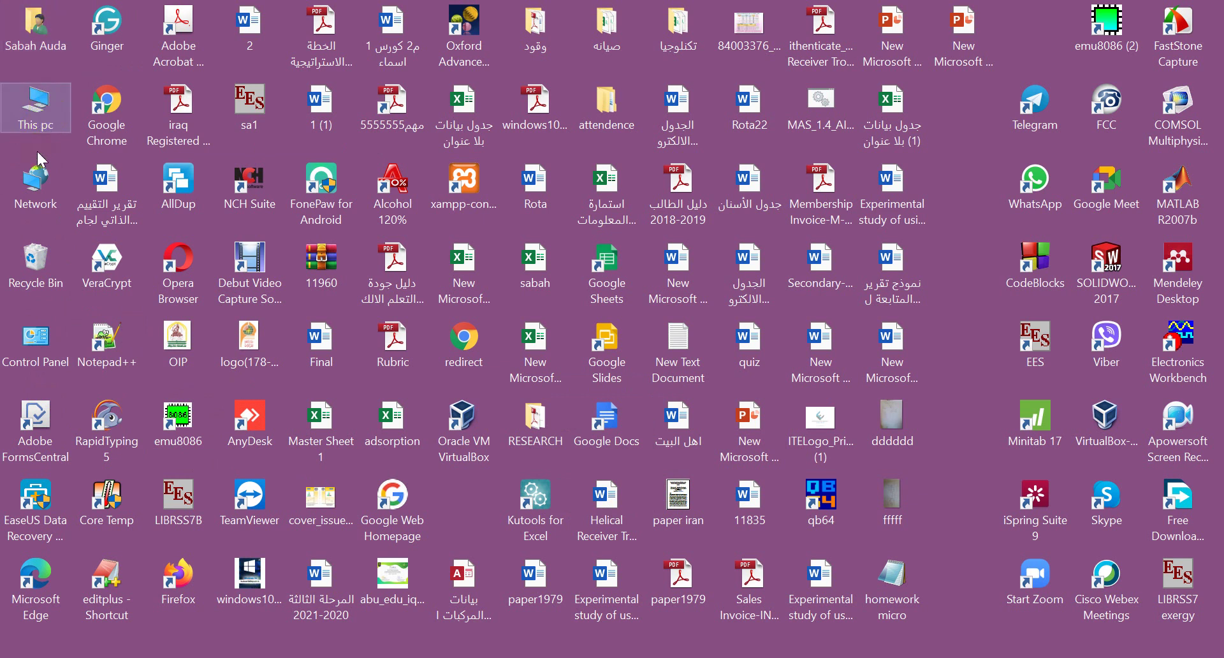
pyautogui.click(31, 210)
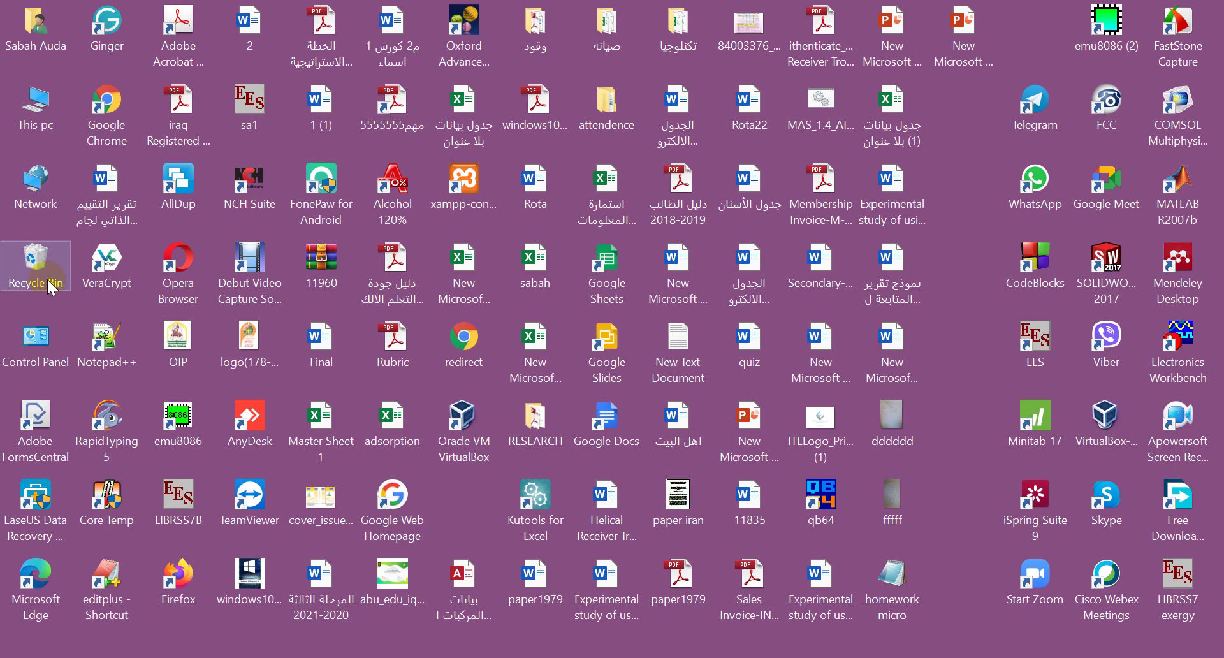
pyautogui.click(47, 362)
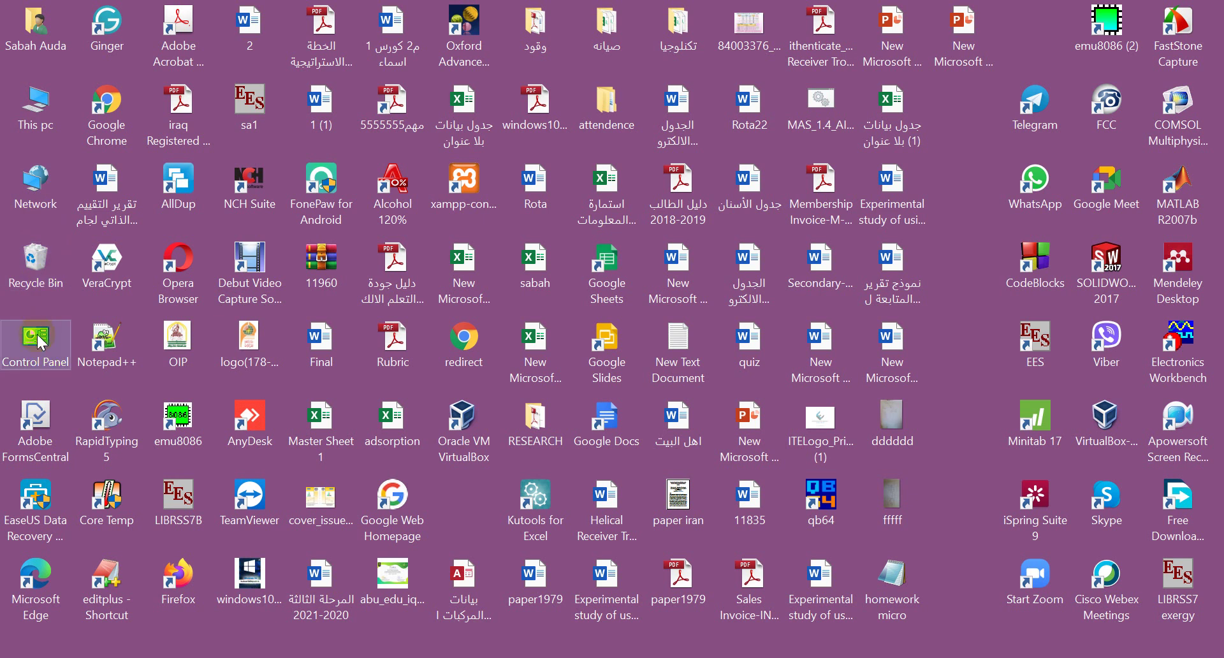
pyautogui.click(51, 300)
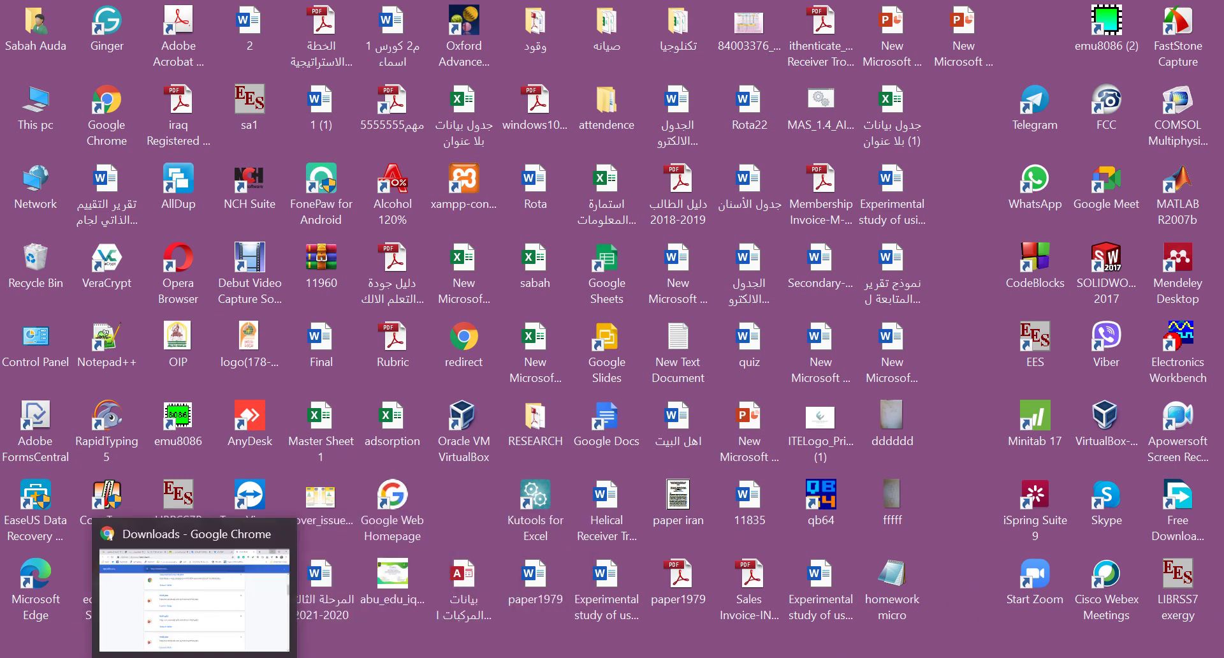
# - Open the Start menu, browse its tile groups and alphabetical app list, and close it
pyautogui.click(16, 654)
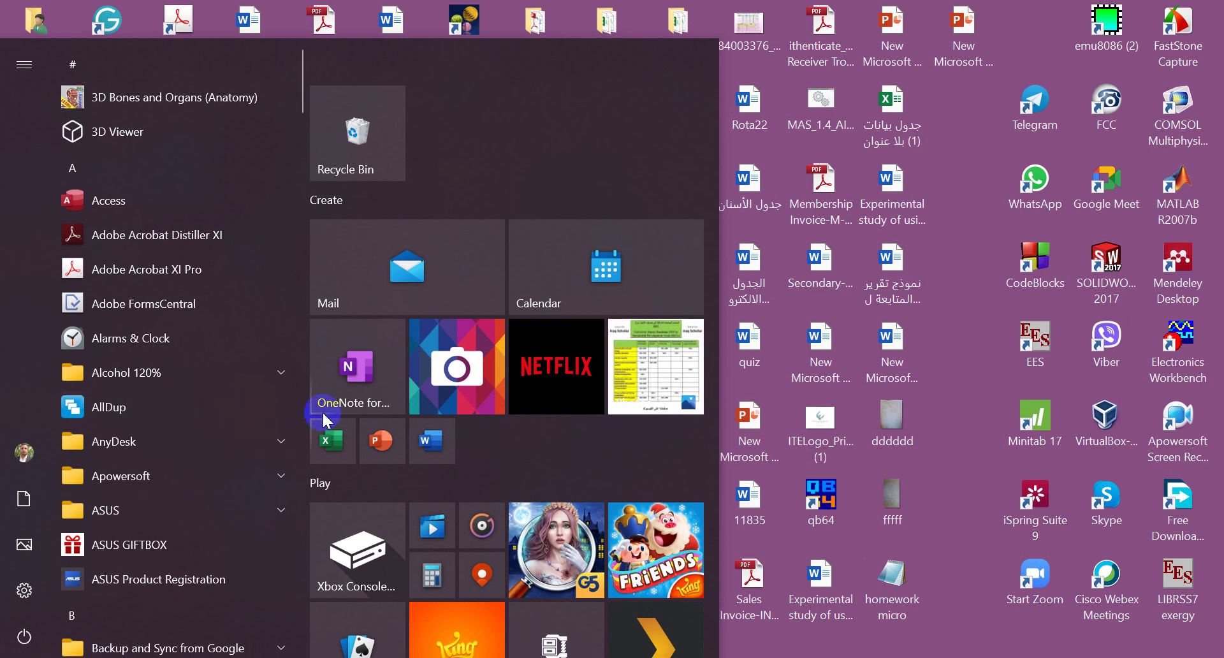
pyautogui.scroll(-6, 431, 433)
pyautogui.scroll(6, 472, 488)
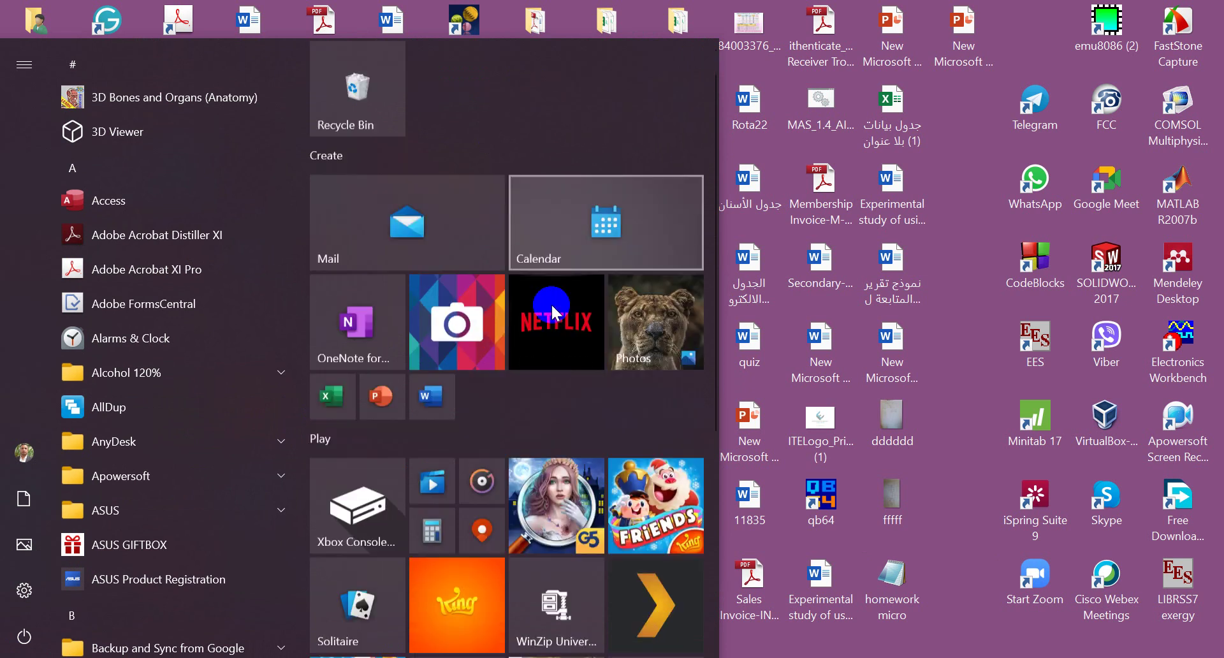
pyautogui.scroll(-6, 534, 223)
pyautogui.scroll(6, 357, 367)
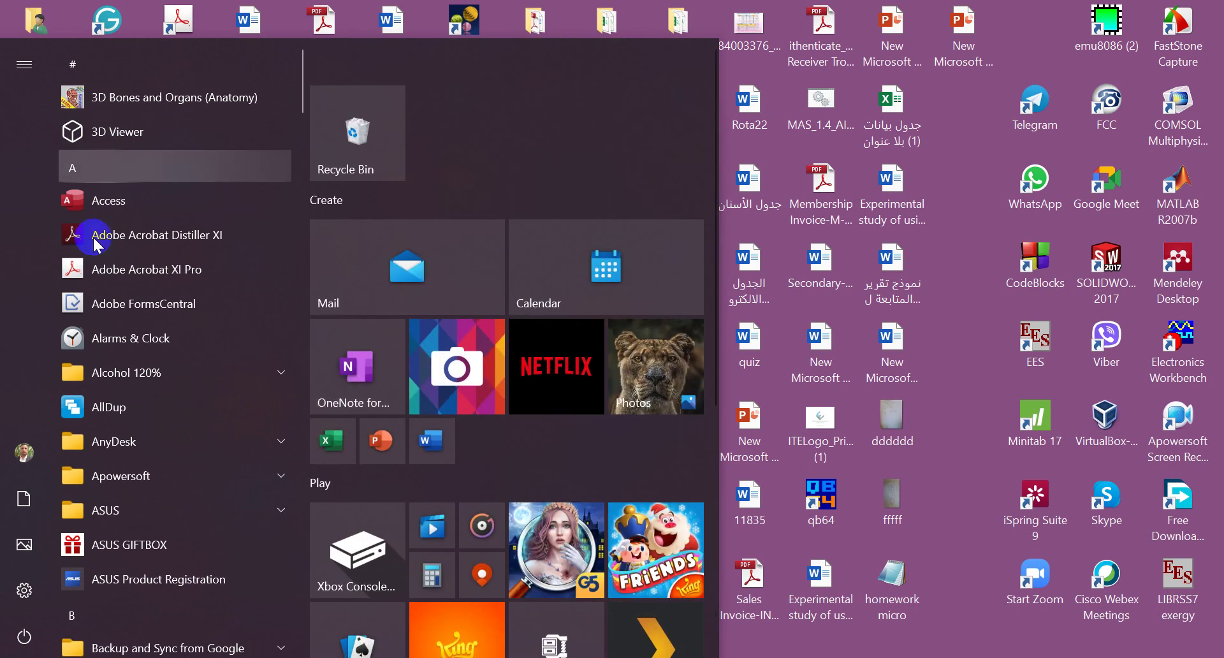
pyautogui.scroll(-10, 96, 364)
pyautogui.scroll(8, 204, 504)
pyautogui.scroll(3, 207, 532)
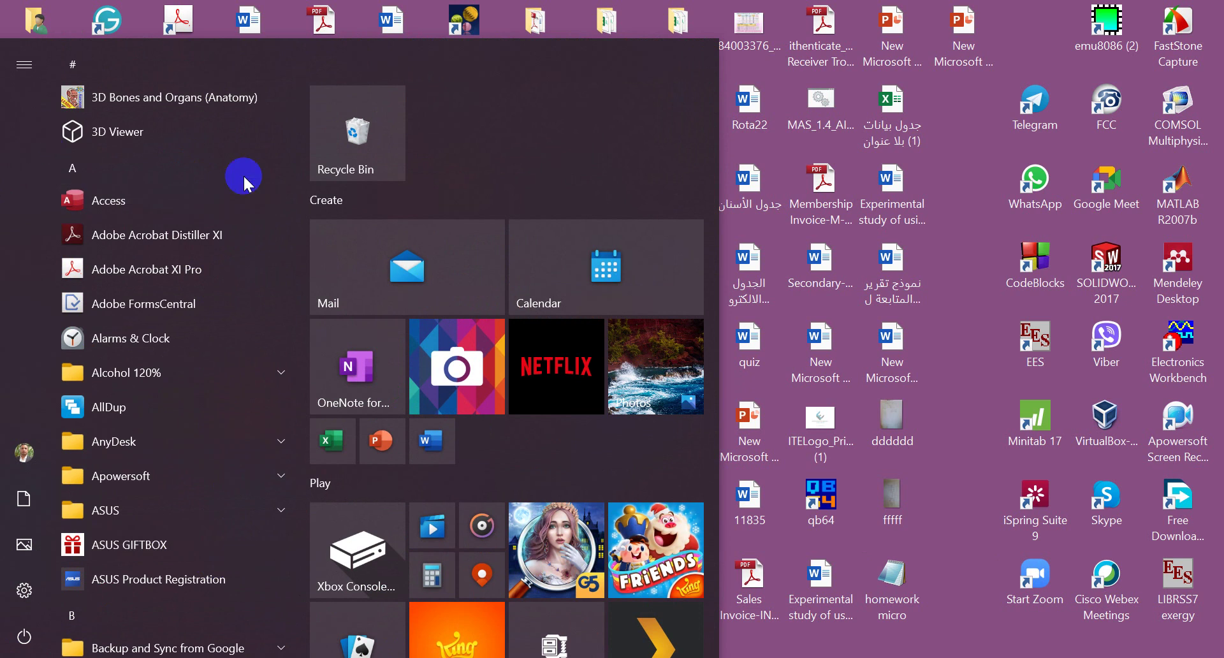
pyautogui.scroll(-5, 548, 399)
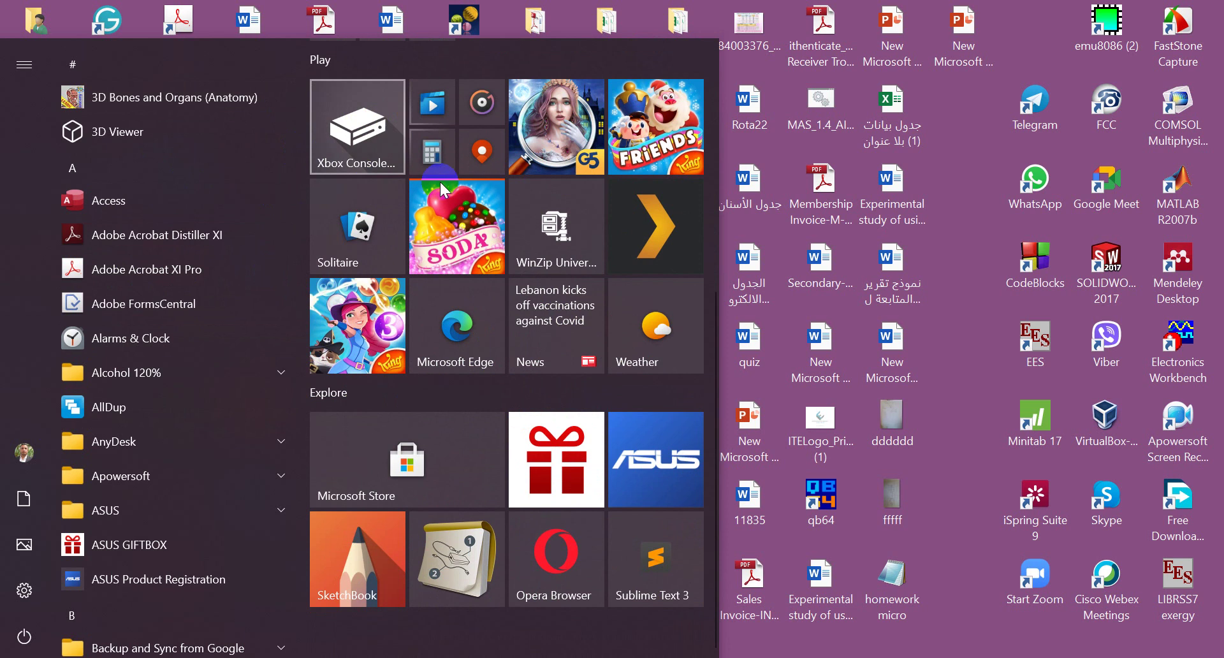
pyautogui.scroll(5, 376, 191)
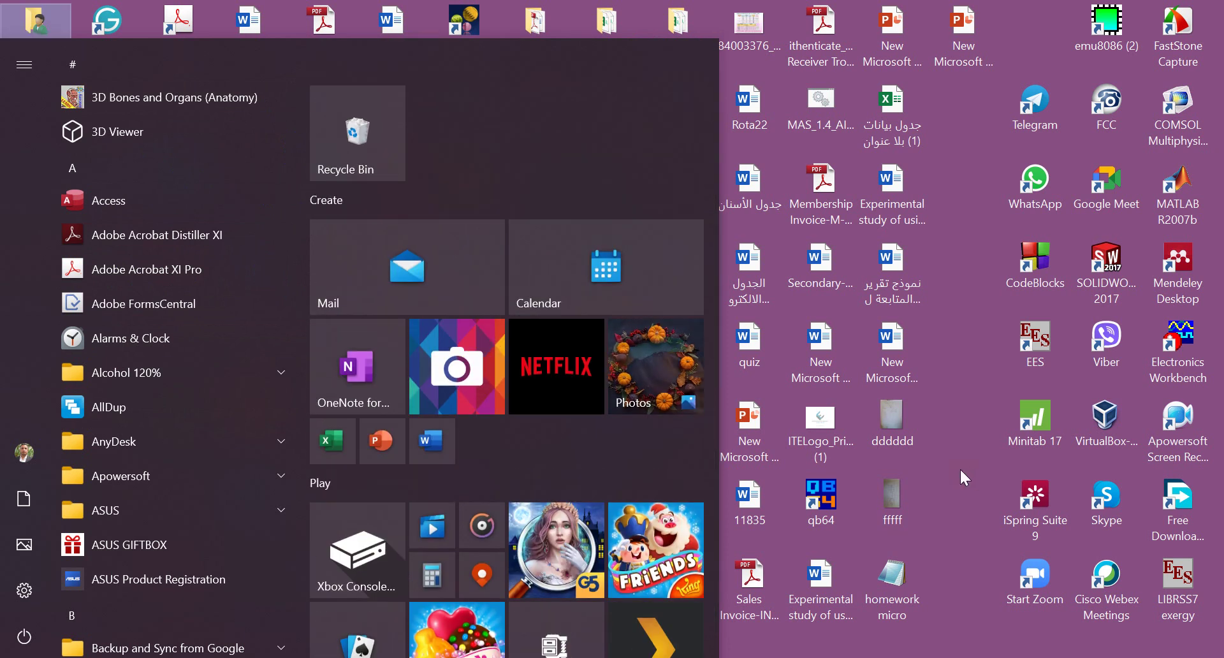
pyautogui.click(961, 480)
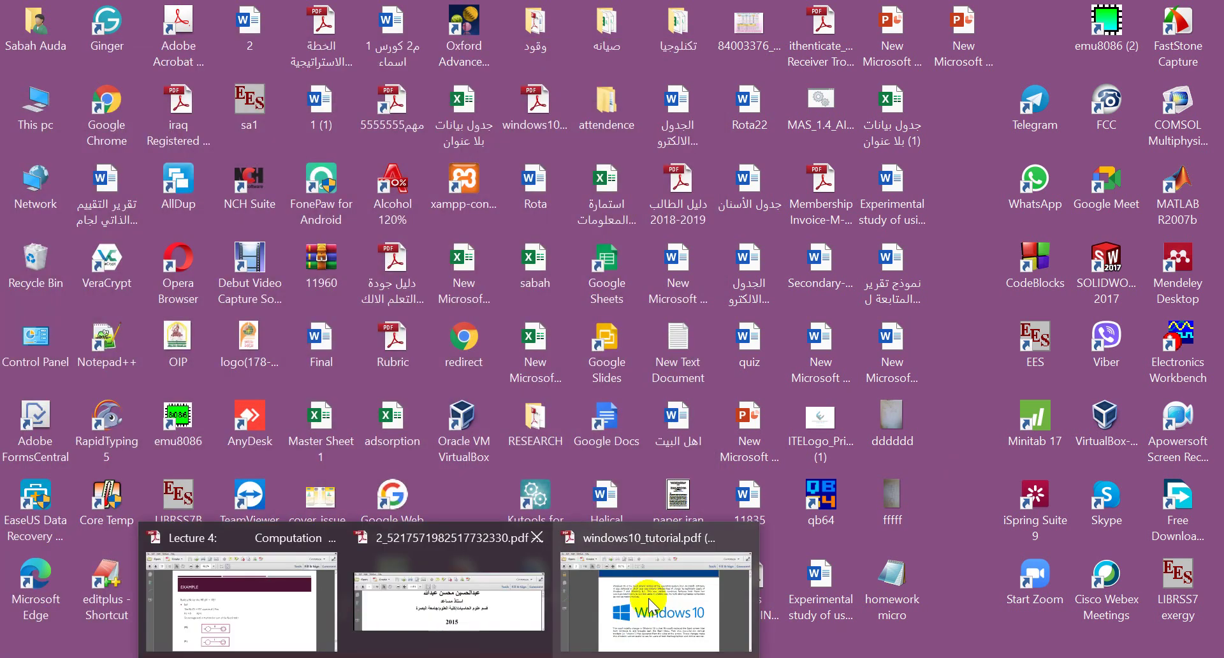
# - Switch to windows10_tutorial.pdf in Adobe Acrobat Pro and highlight "Windows 7 and Windows 8.1", "laptop computers" and "mobile devices" in the introduction
pyautogui.click(648, 599)
pyautogui.click(566, 330)
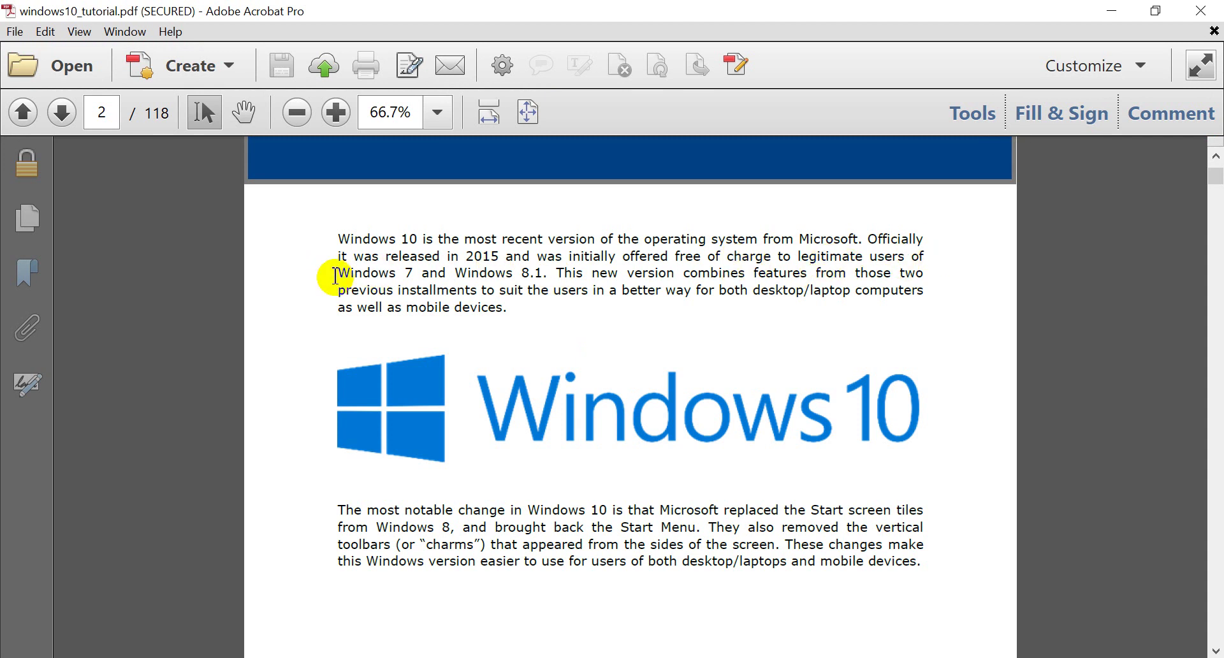
pyautogui.moveTo(335, 276); pyautogui.dragTo(526, 269)
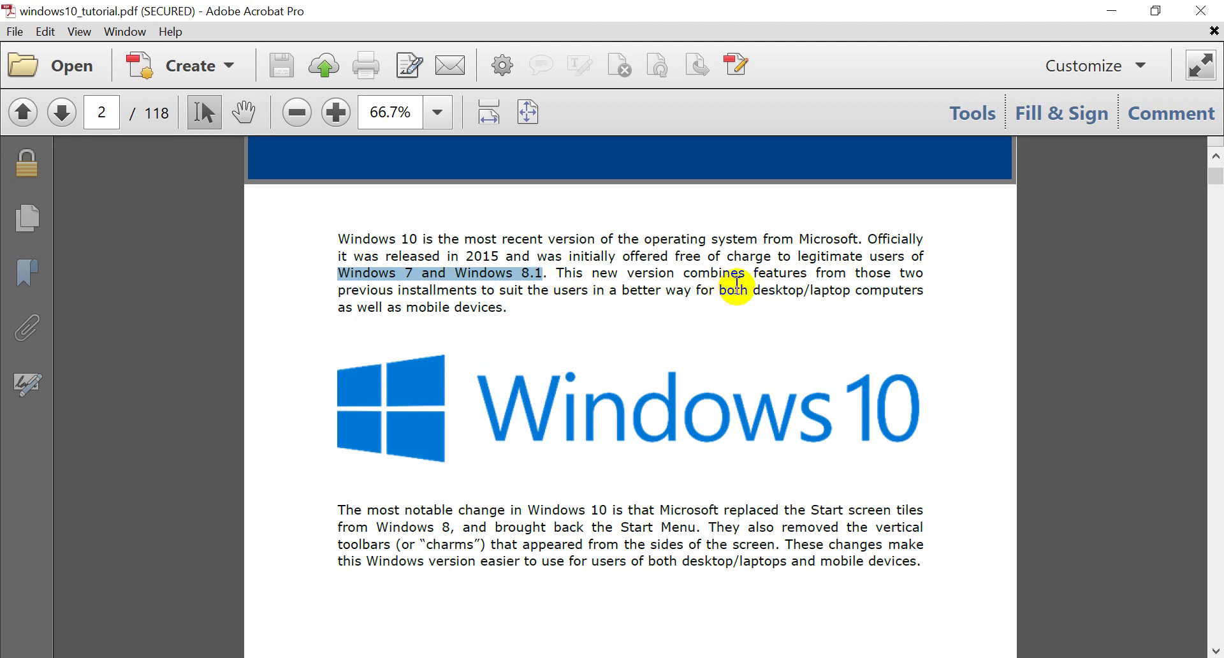
pyautogui.moveTo(753, 290); pyautogui.dragTo(924, 294)
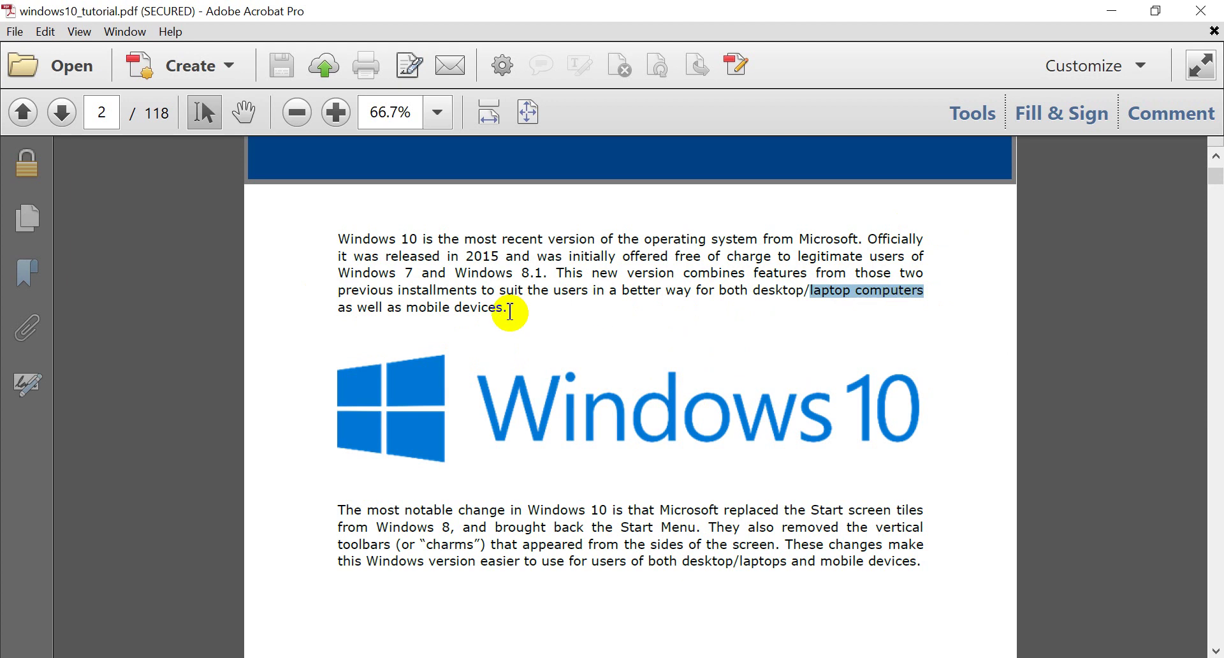
pyautogui.moveTo(507, 310); pyautogui.dragTo(408, 310)
pyautogui.scroll(-5, 402, 369)
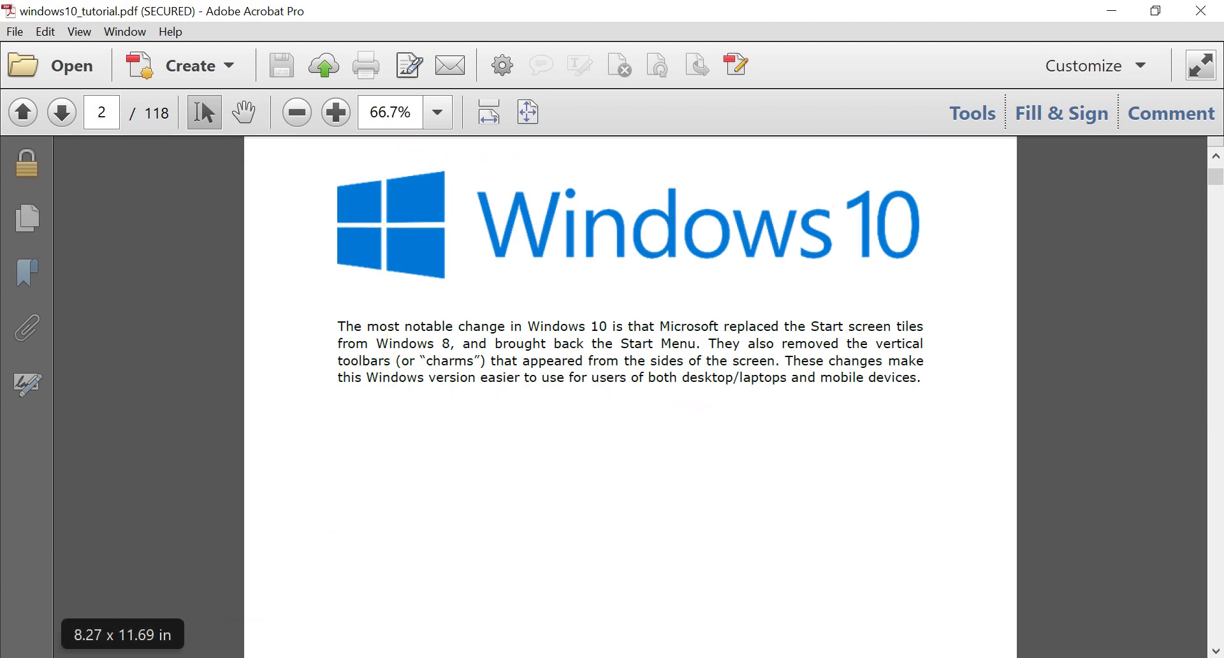
# - Show the Start menu over the document and highlight the word "charms" in the paragraph on Windows 10 changes
pyautogui.press('super')
pyautogui.press('super')
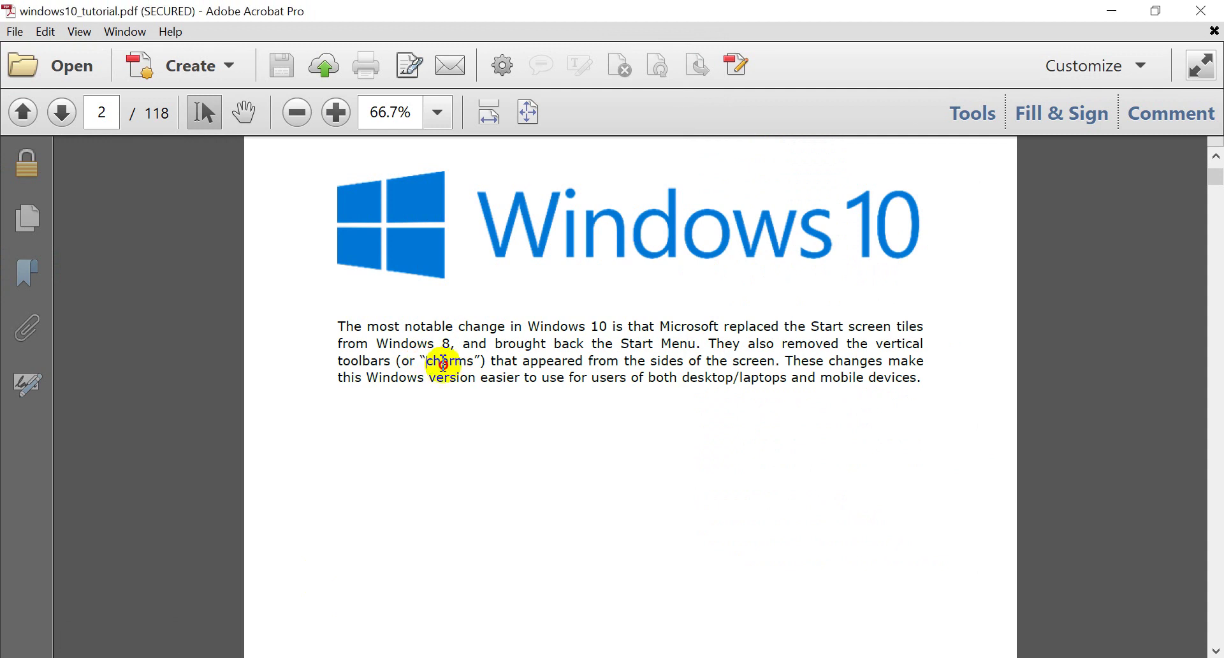
pyautogui.moveTo(443, 362); pyautogui.dragTo(473, 365)
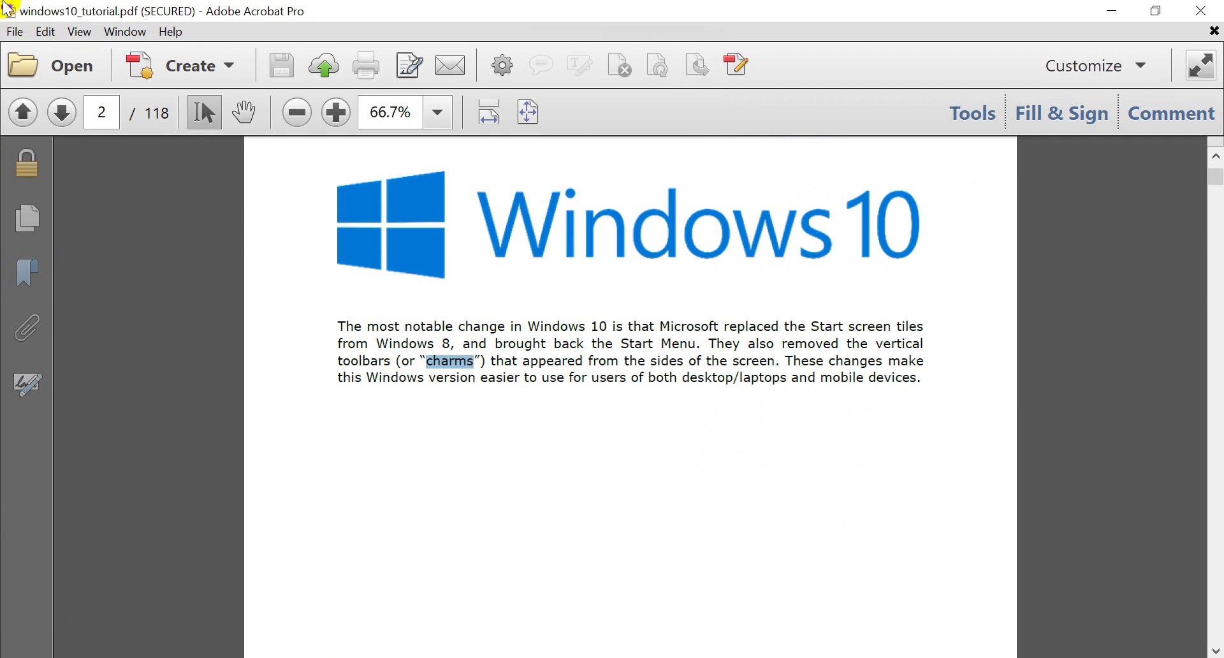
pyautogui.press('super')
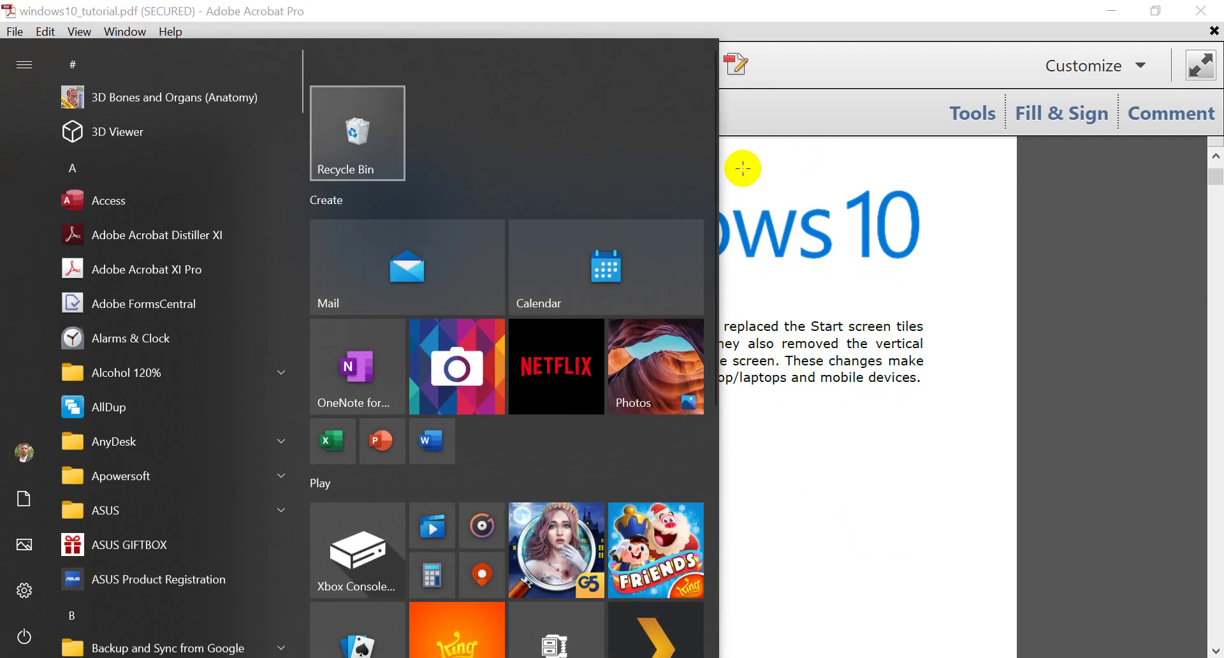
pyautogui.click(846, 229)
# - Go to the Windows 10 installation chapter on page 3 and highlight "INSTALLATION", "Upgrade" and "Clean Install"
pyautogui.scroll(-10, 784, 396)
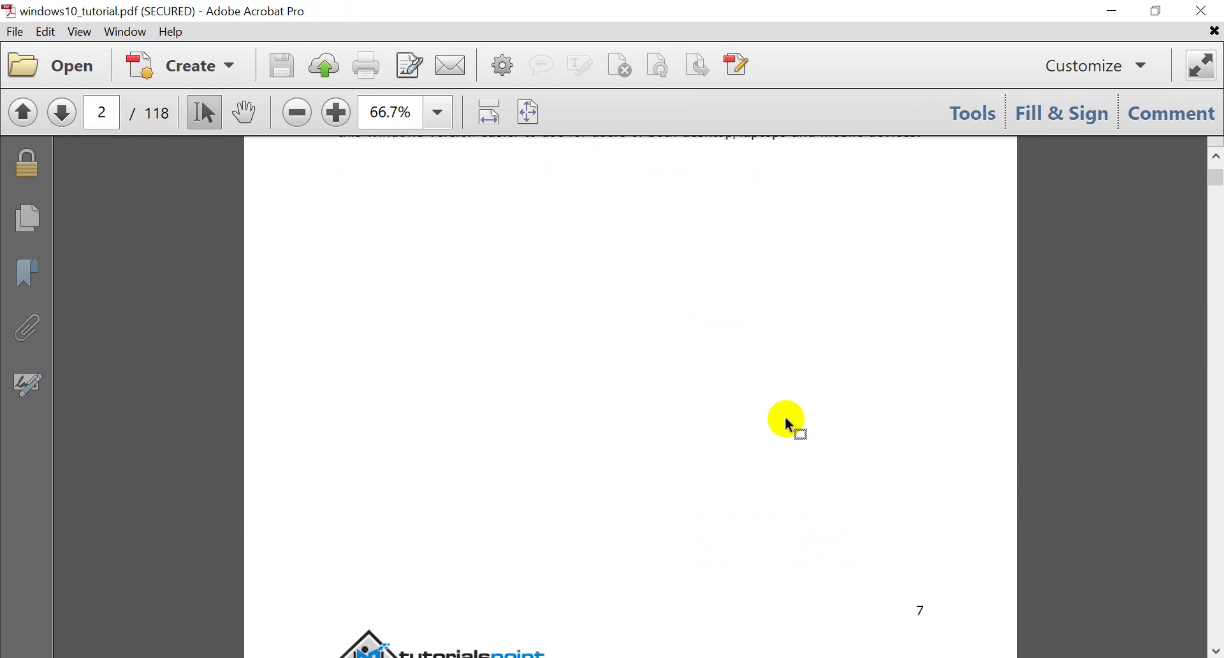
pyautogui.scroll(-5, 791, 418)
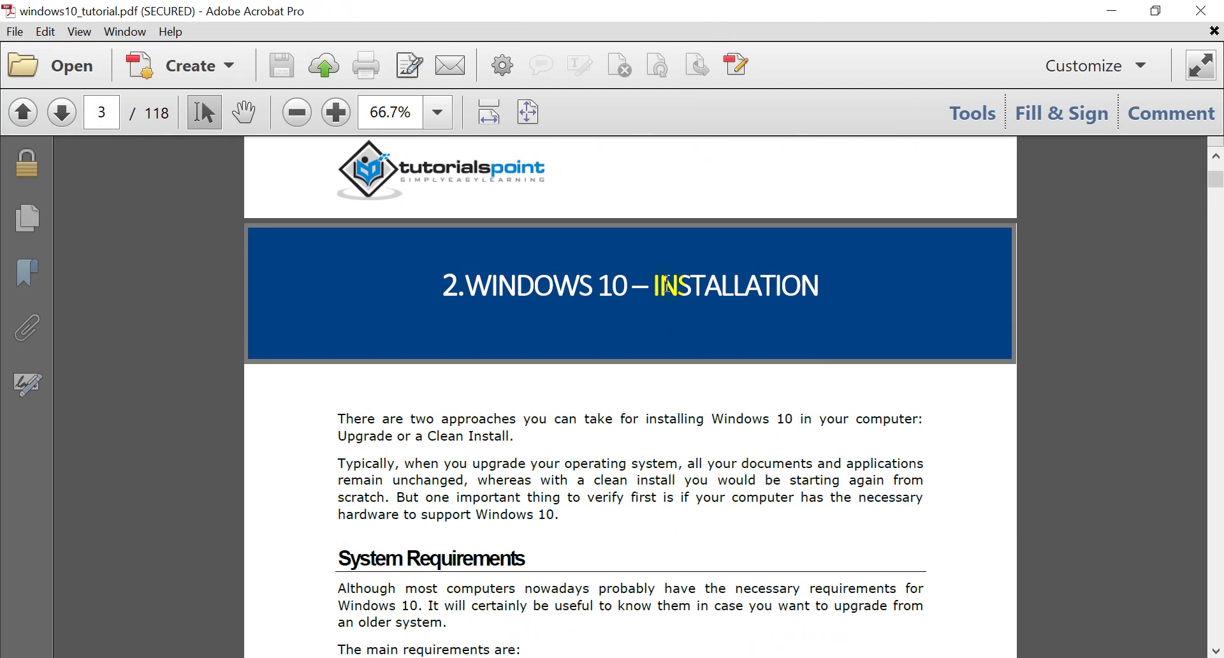
pyautogui.moveTo(656, 281); pyautogui.dragTo(826, 285)
pyautogui.scroll(-3, 638, 389)
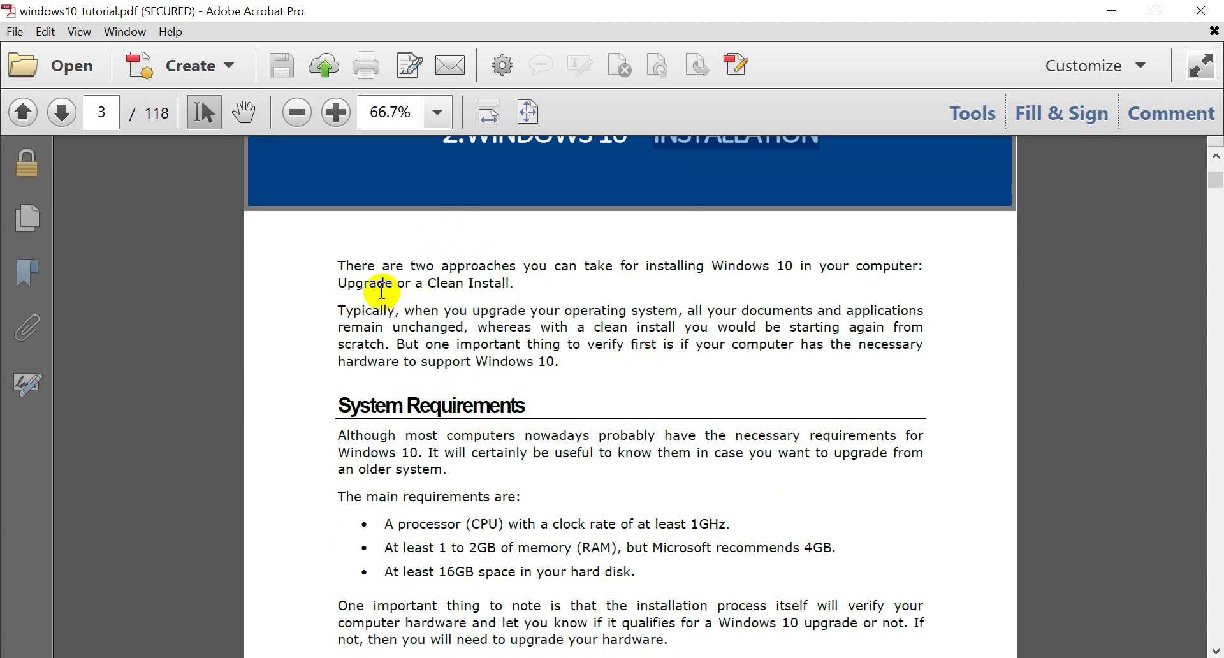
pyautogui.moveTo(398, 285); pyautogui.dragTo(345, 290)
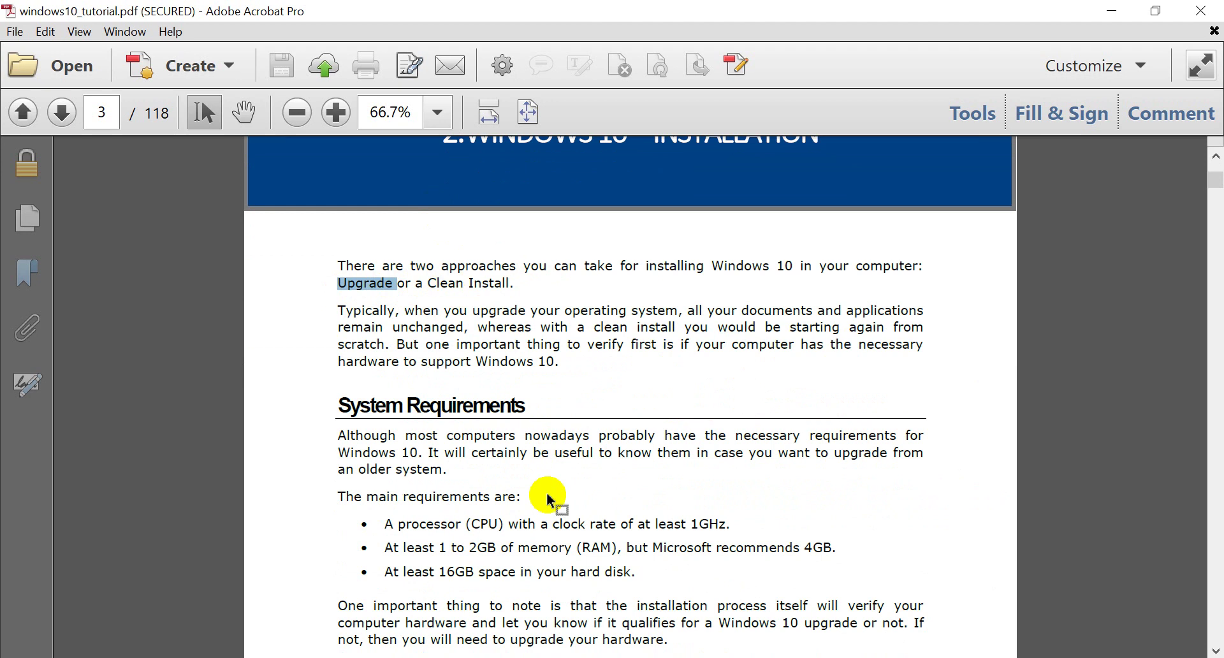
pyautogui.moveTo(433, 288); pyautogui.dragTo(482, 292)
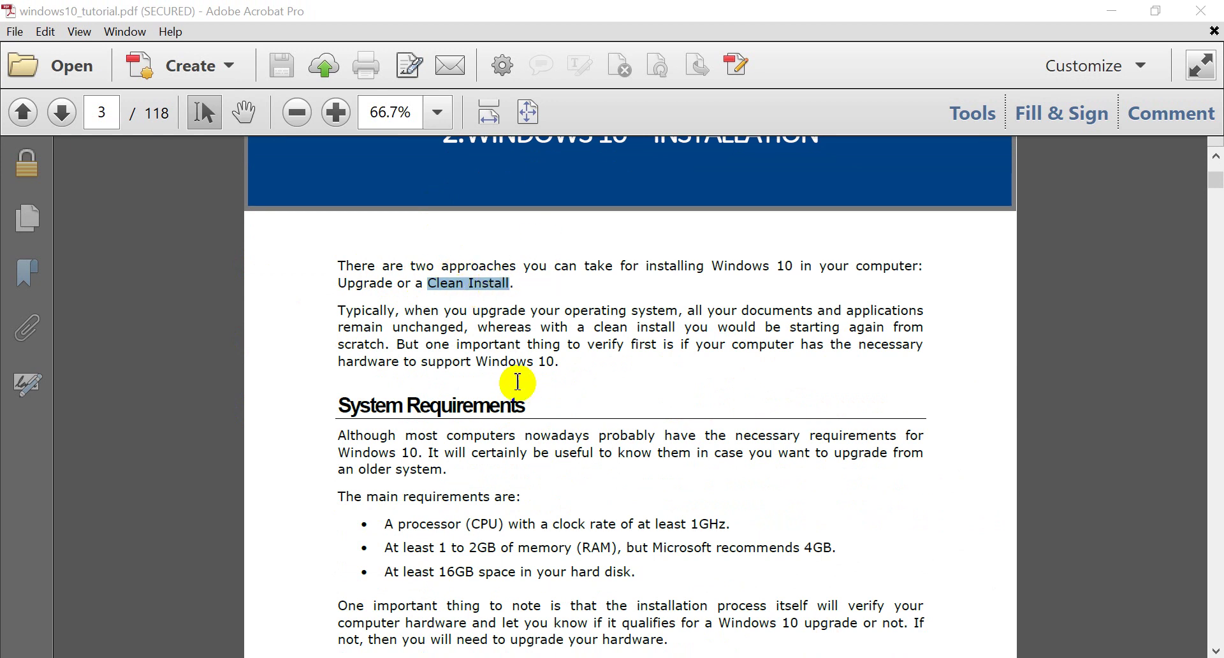
pyautogui.scroll(1, 518, 382)
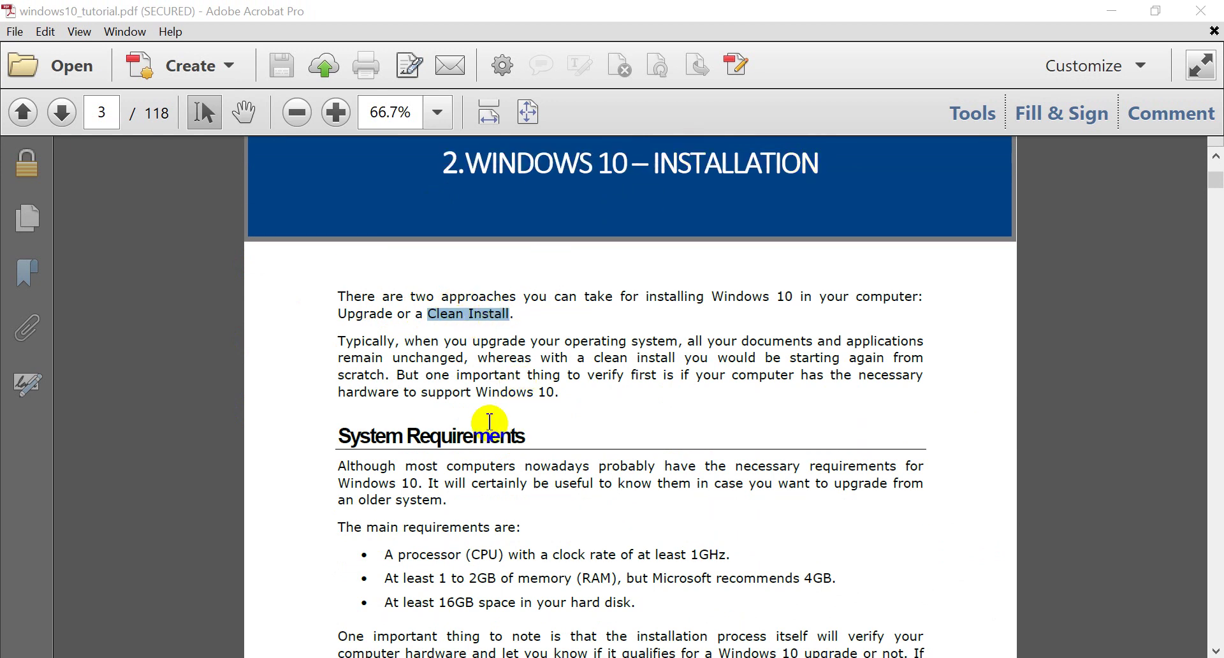
# - Switch to the Paint list of Windows versions, highlight "win 7", "win 8" and "win 8.1", and return to the PDF
pyautogui.click(366, 316)
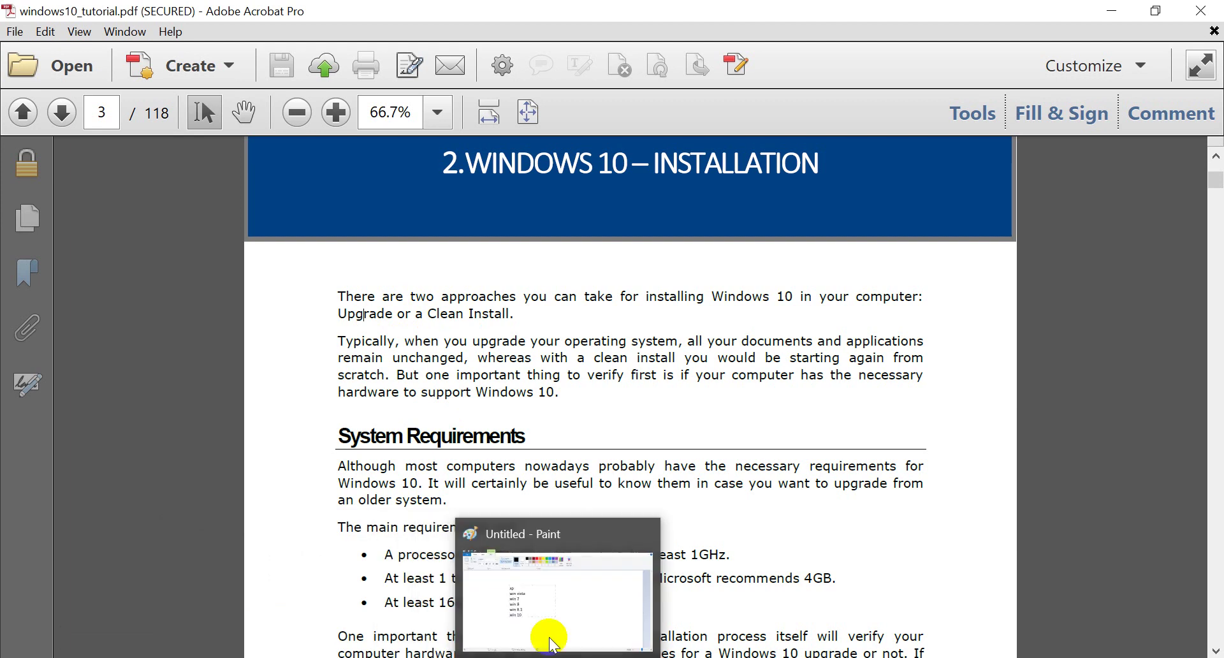
pyautogui.click(552, 645)
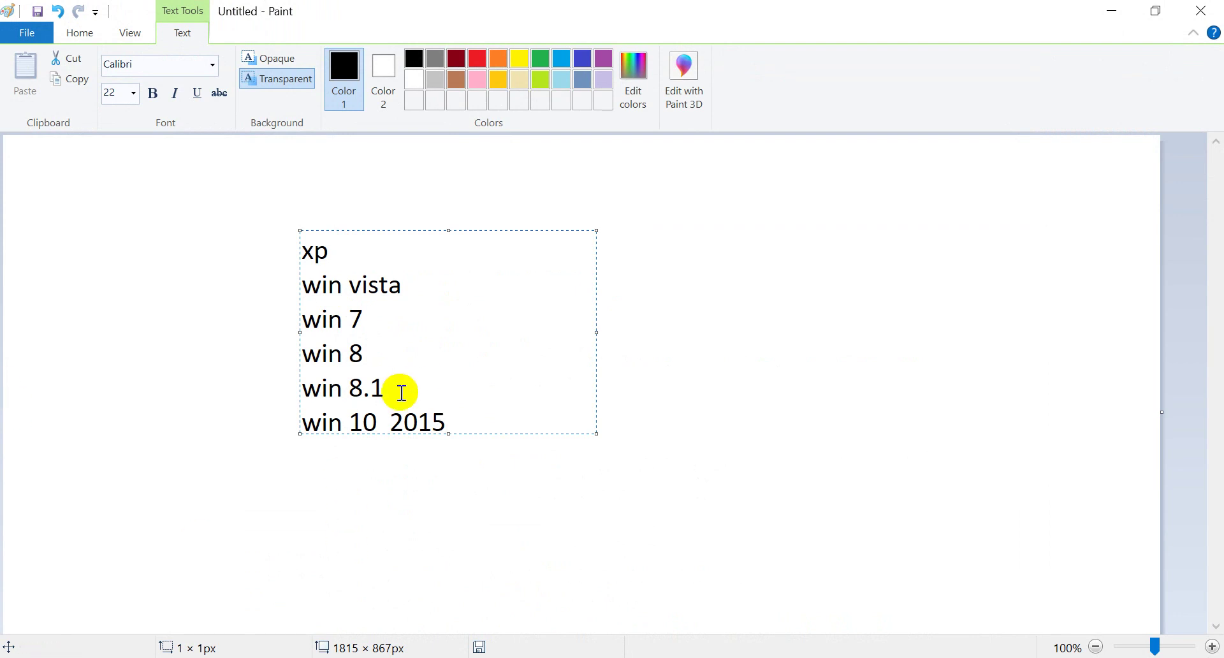
pyautogui.click(377, 397)
pyautogui.moveTo(377, 399); pyautogui.dragTo(285, 320)
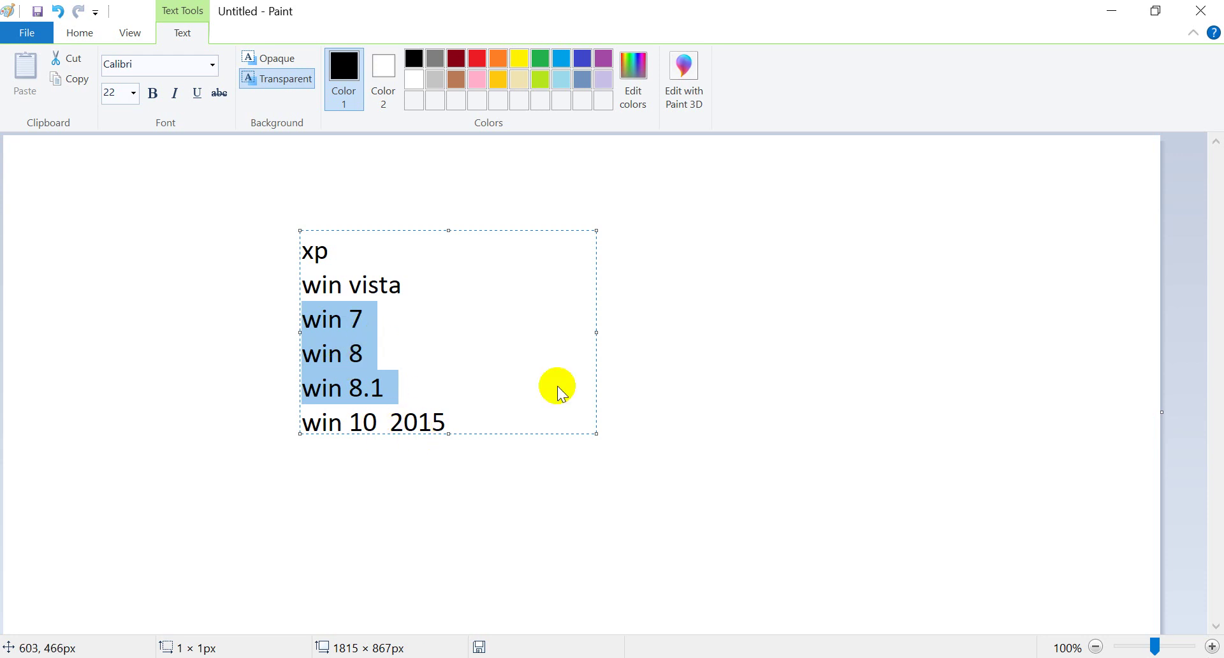
pyautogui.hotkey('alt', 'Tab')
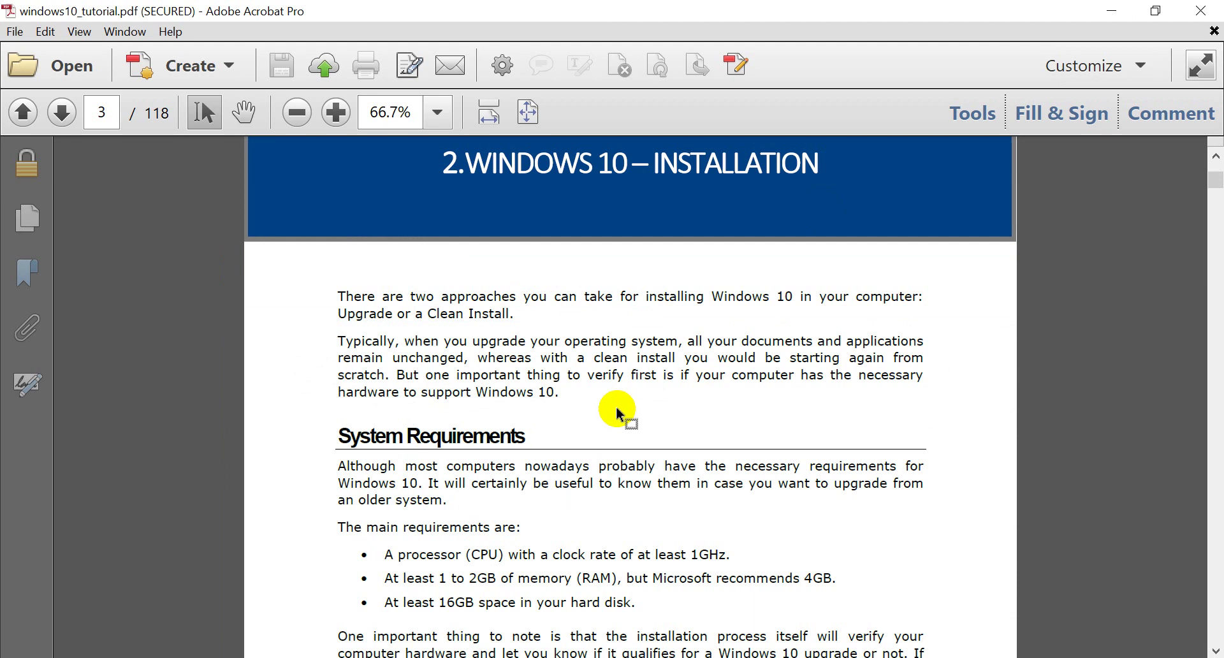
# - Show the Paint list again, highlight "xp" and "win vista", and minimize Paint to get back to the PDF
pyautogui.moveTo(561, 650)
pyautogui.click(564, 625)
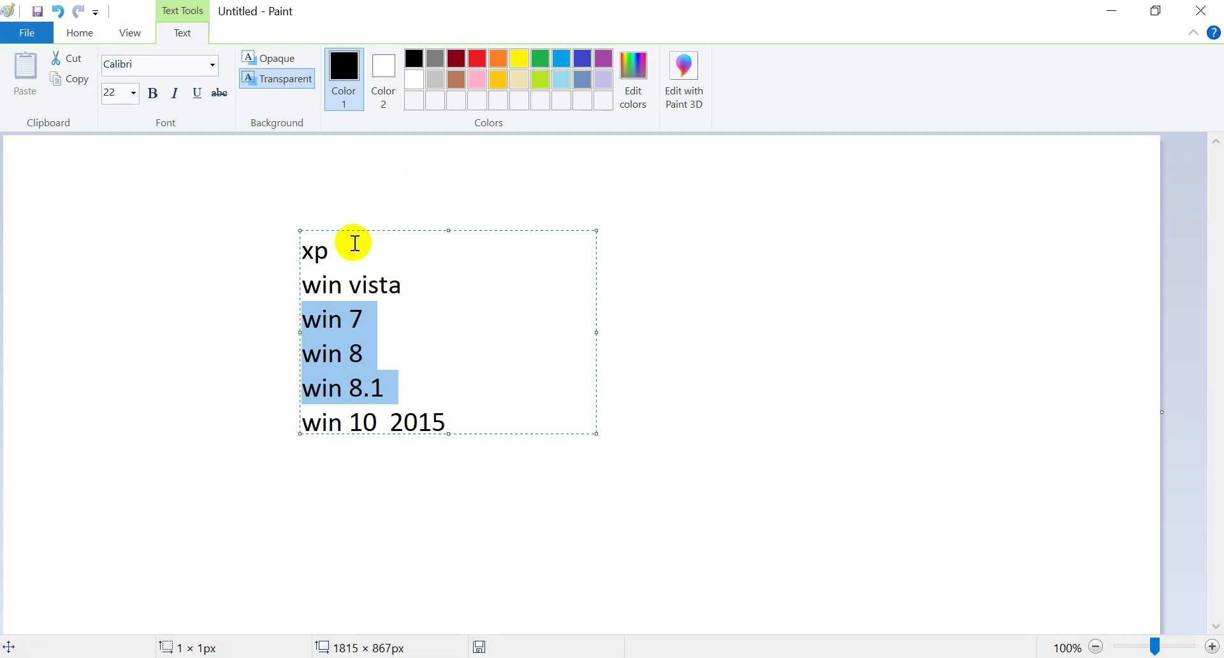
pyautogui.moveTo(413, 283); pyautogui.dragTo(282, 254)
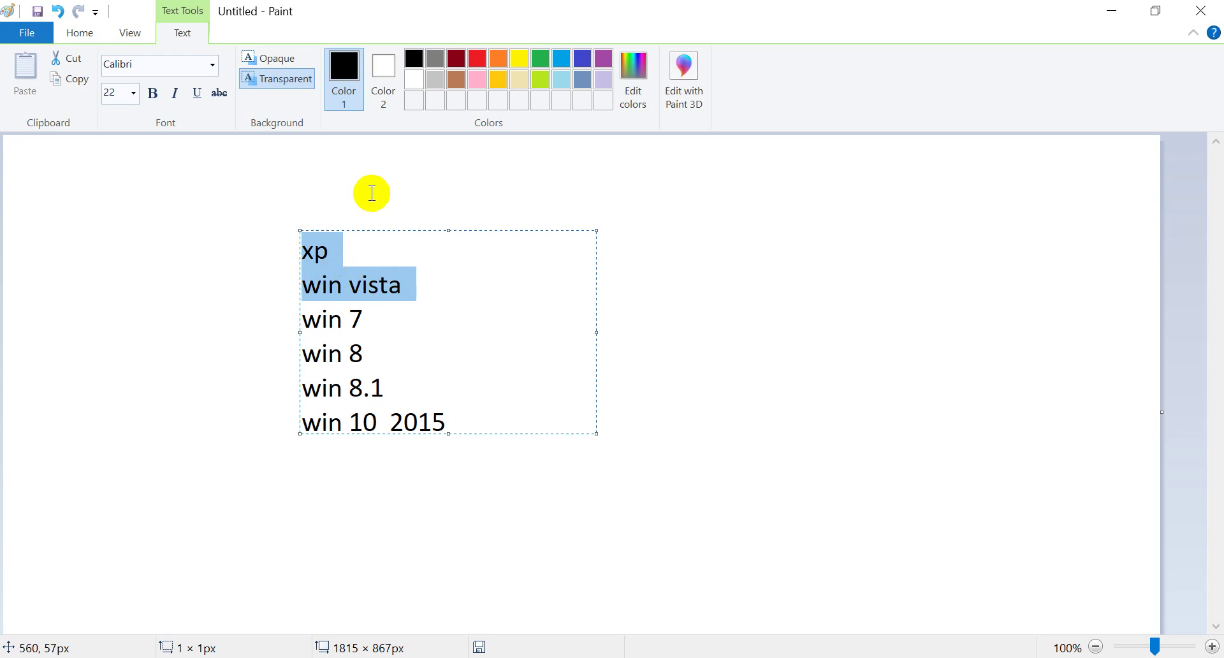
pyautogui.click(1112, 11)
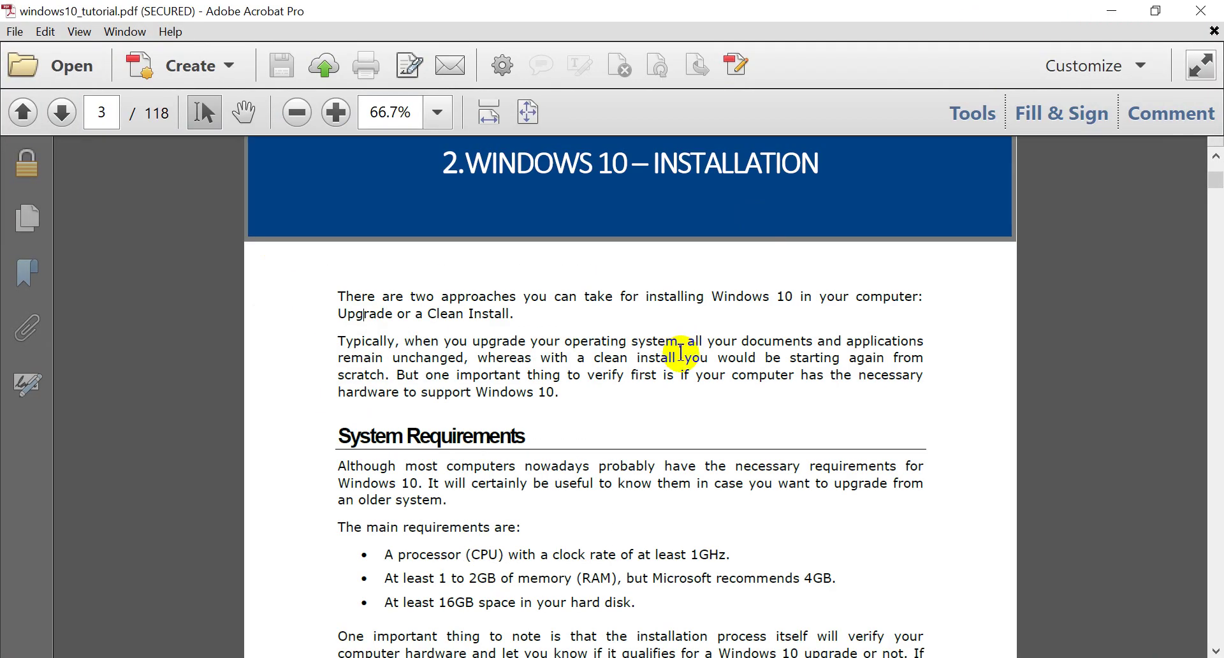
# - Go to the System Requirements section and highlight the 1GHz processor requirement, "At least 1 to" and "4GB" in the memory requirement
pyautogui.scroll(-3, 578, 408)
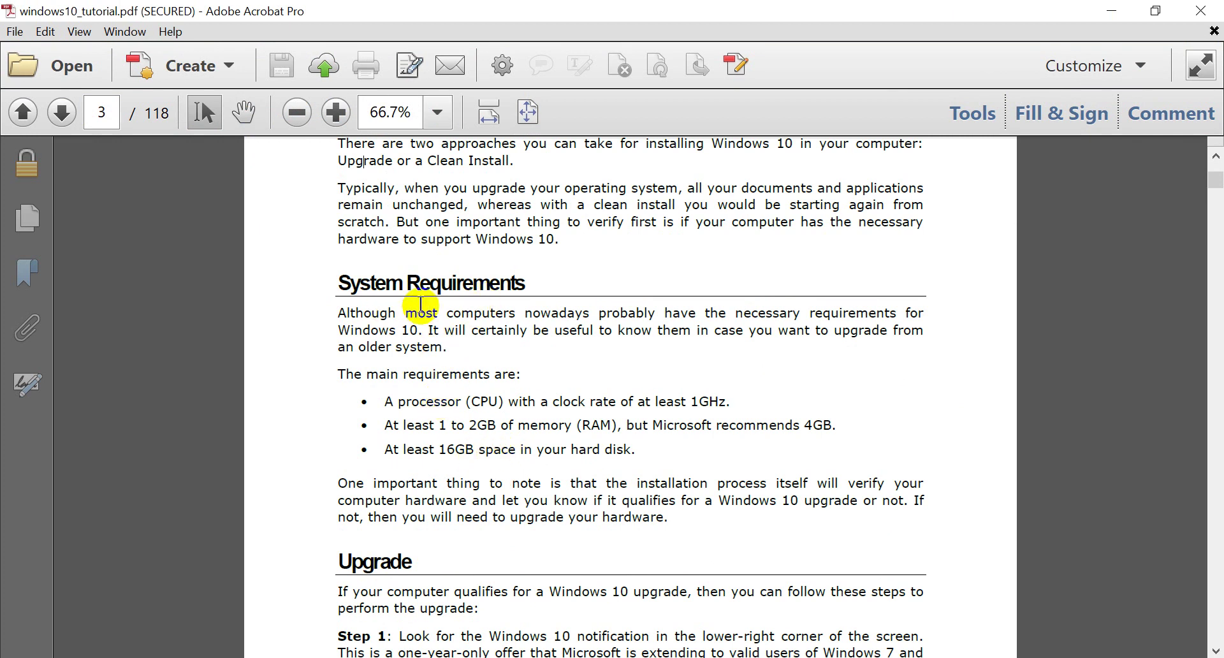
pyautogui.doubleClick(468, 267)
pyautogui.click(517, 389)
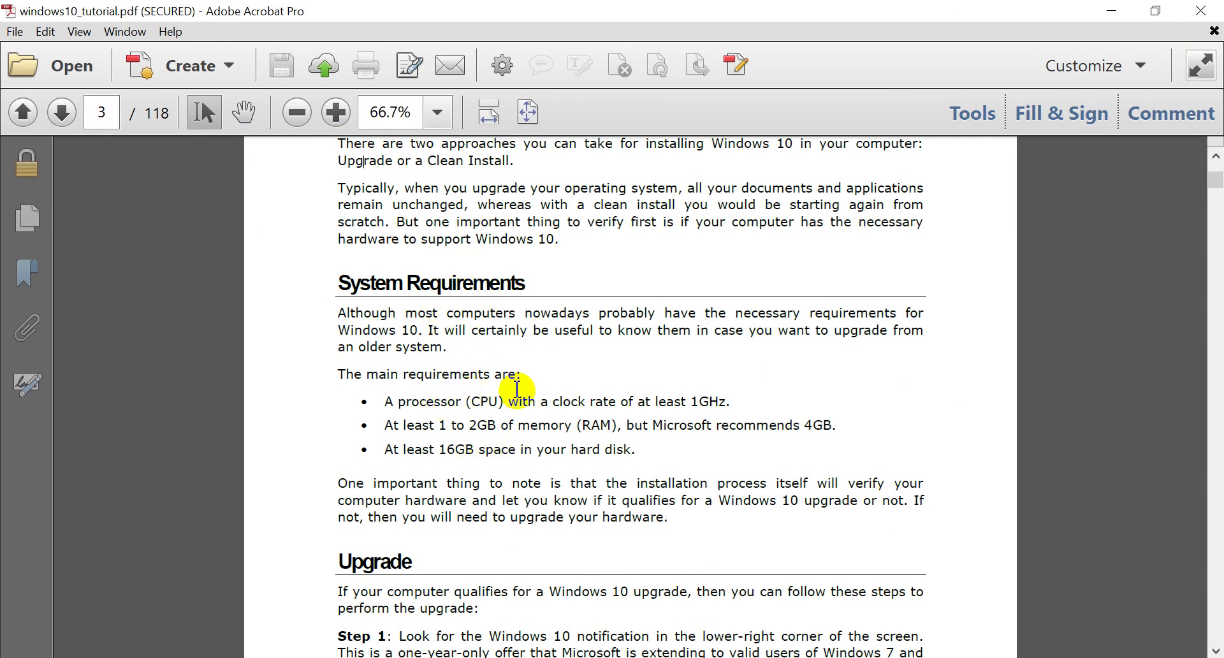
pyautogui.click(517, 444)
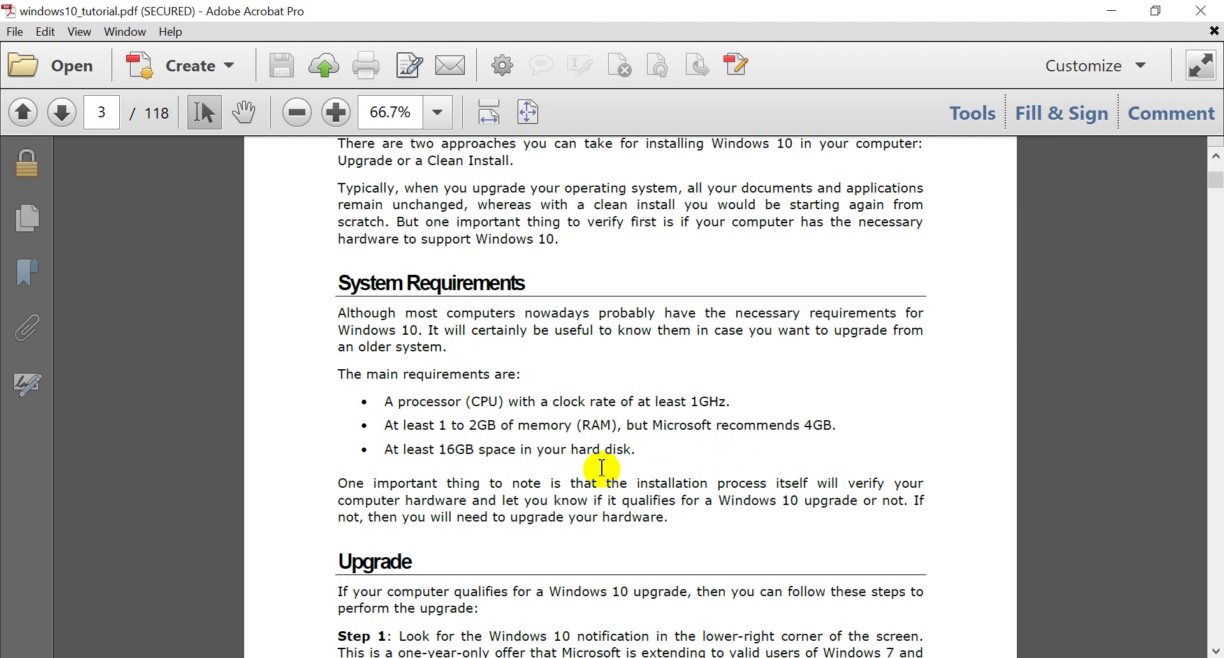
pyautogui.scroll(-3, 510, 408)
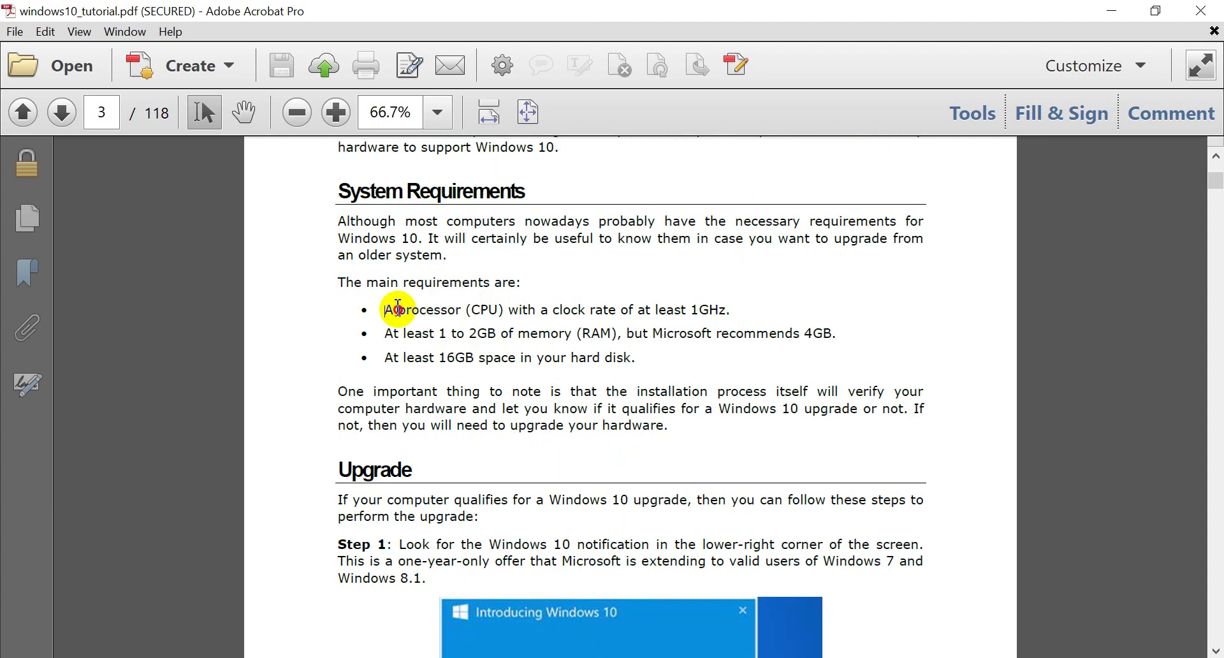
pyautogui.moveTo(385, 310); pyautogui.dragTo(725, 320)
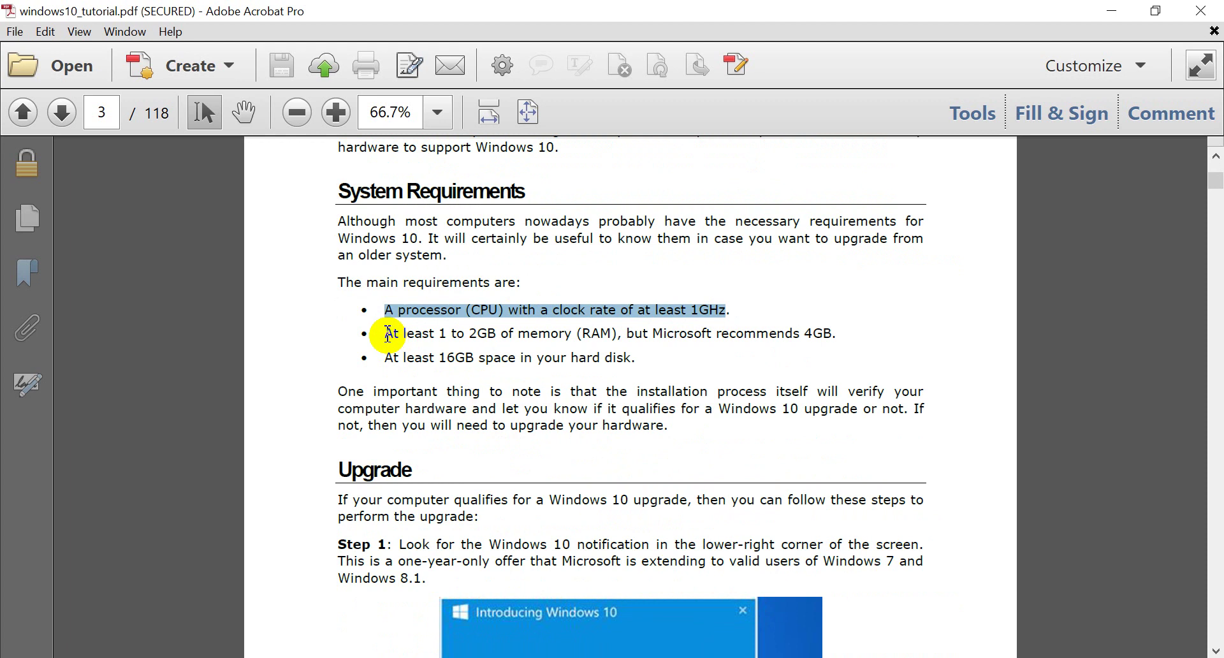
pyautogui.moveTo(385, 333); pyautogui.dragTo(450, 333)
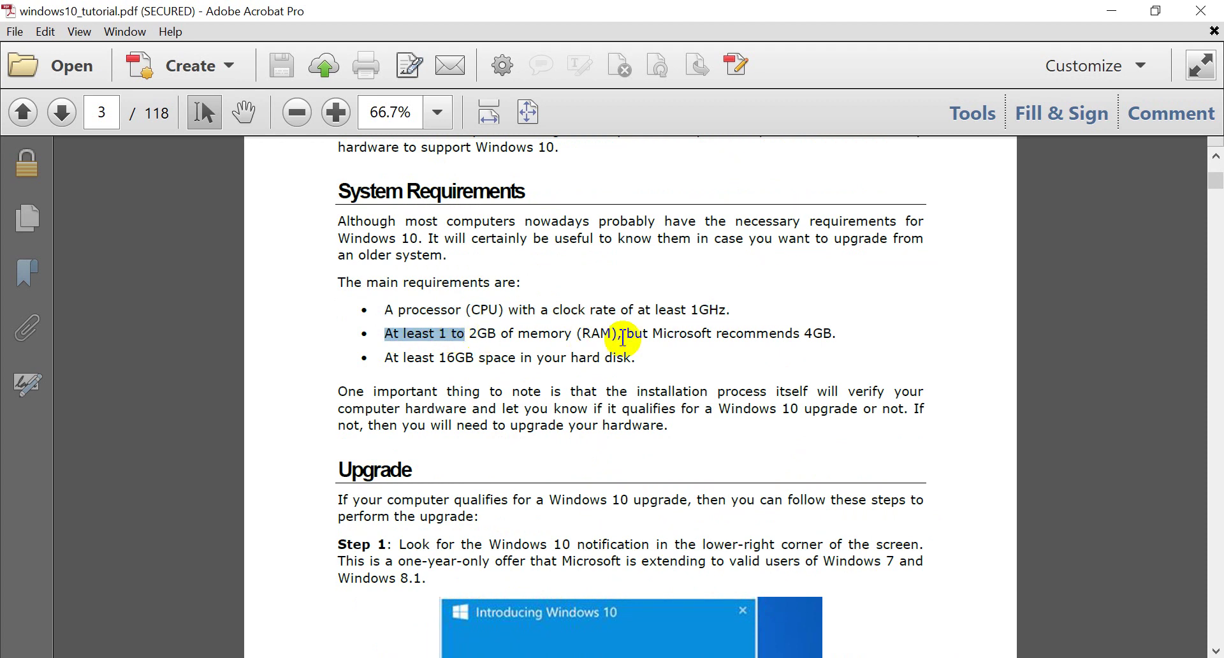
pyautogui.moveTo(804, 334); pyautogui.dragTo(830, 335)
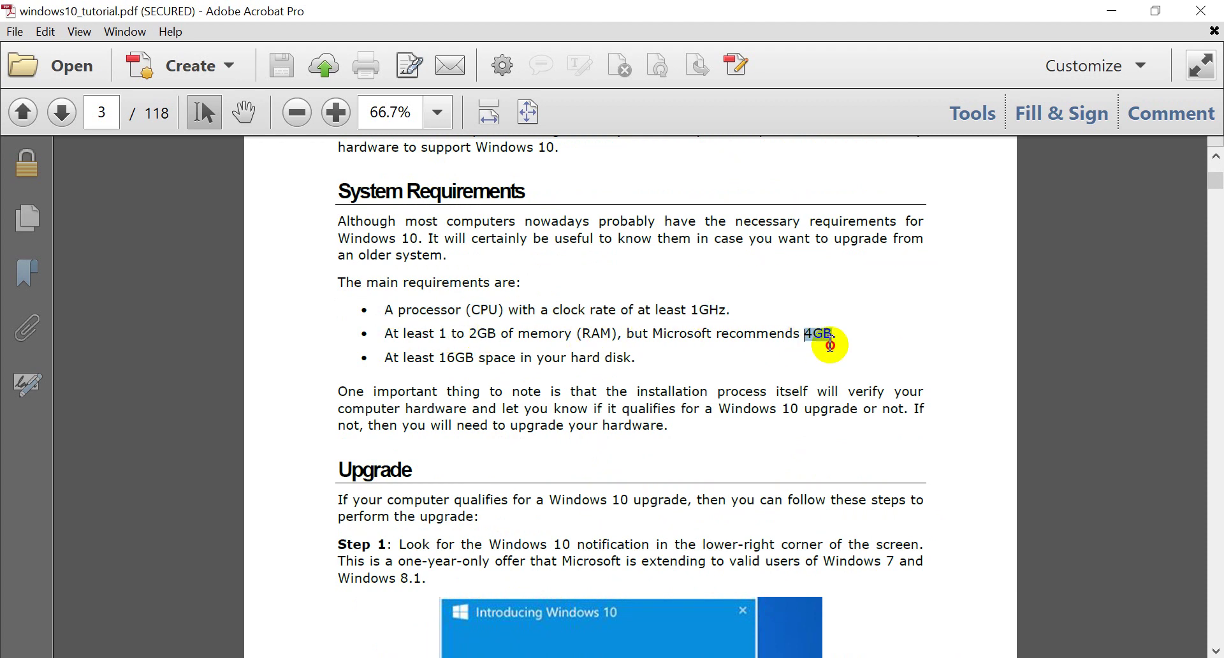
# - Highlight the requirement "At least 16GB space in your hard disk." in the main requirements list
pyautogui.scroll(-2, 421, 364)
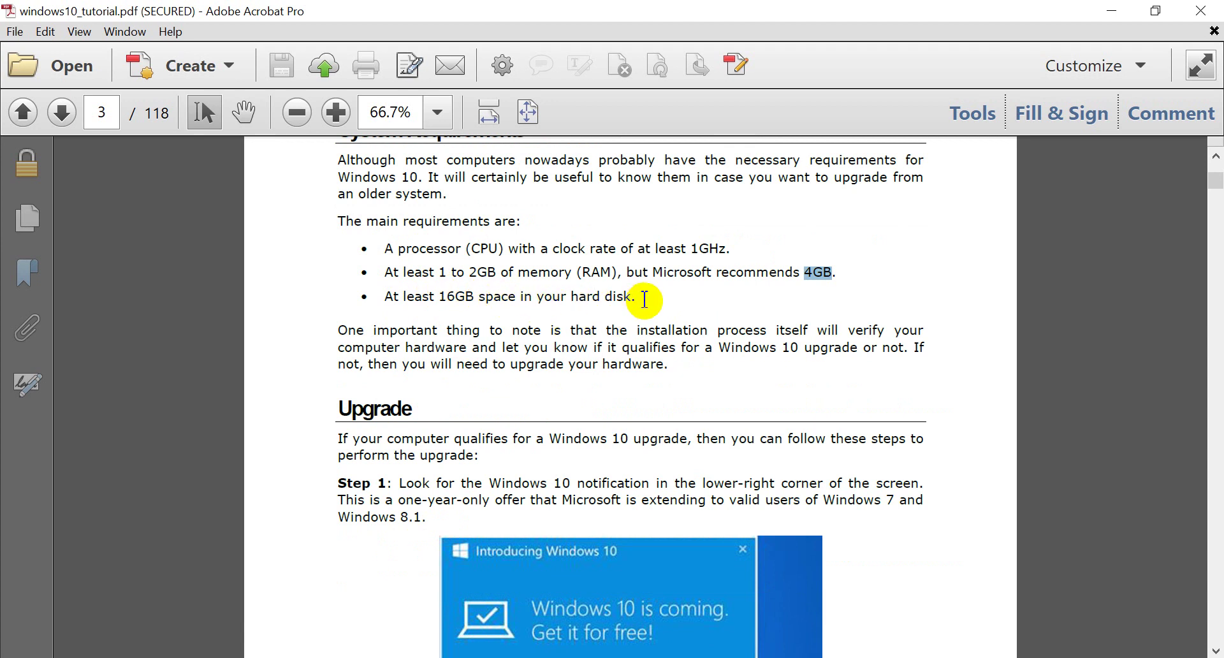
pyautogui.moveTo(637, 298); pyautogui.dragTo(783, 282)
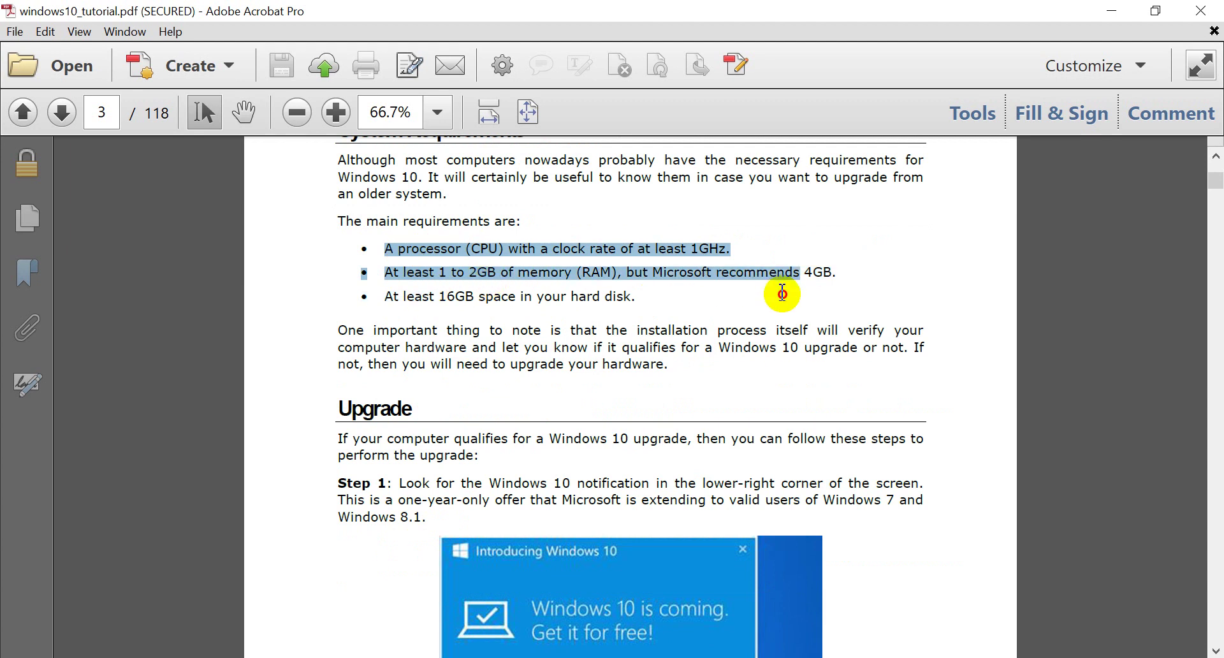
pyautogui.click(563, 301)
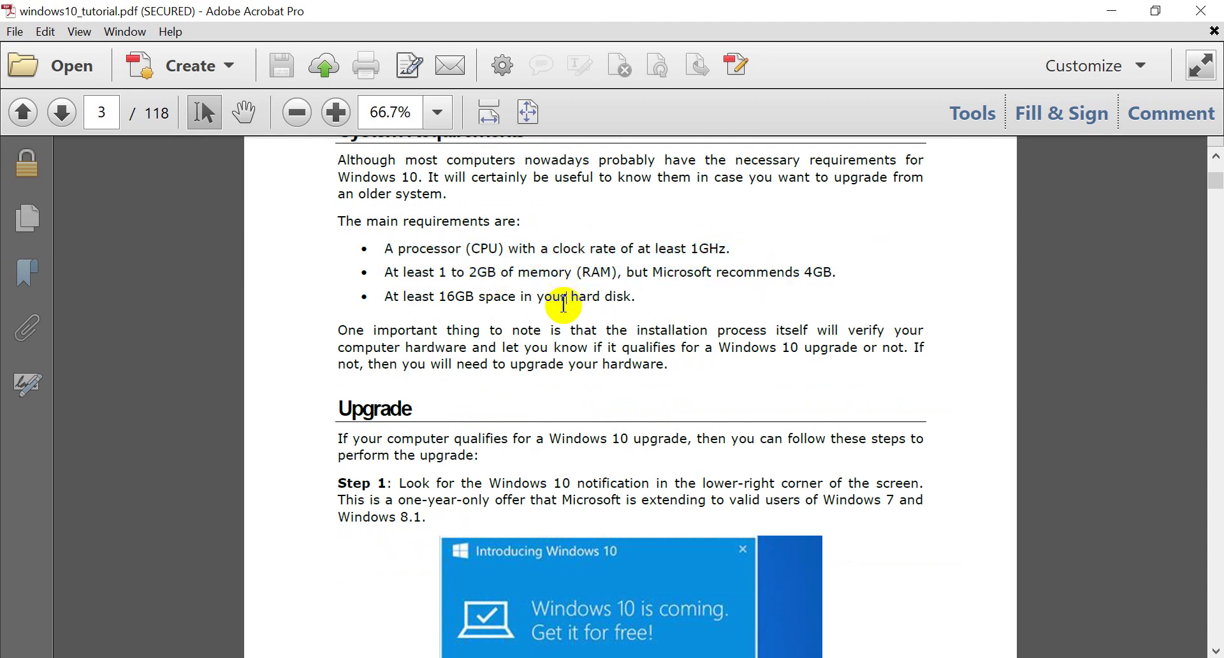
pyautogui.click(454, 297)
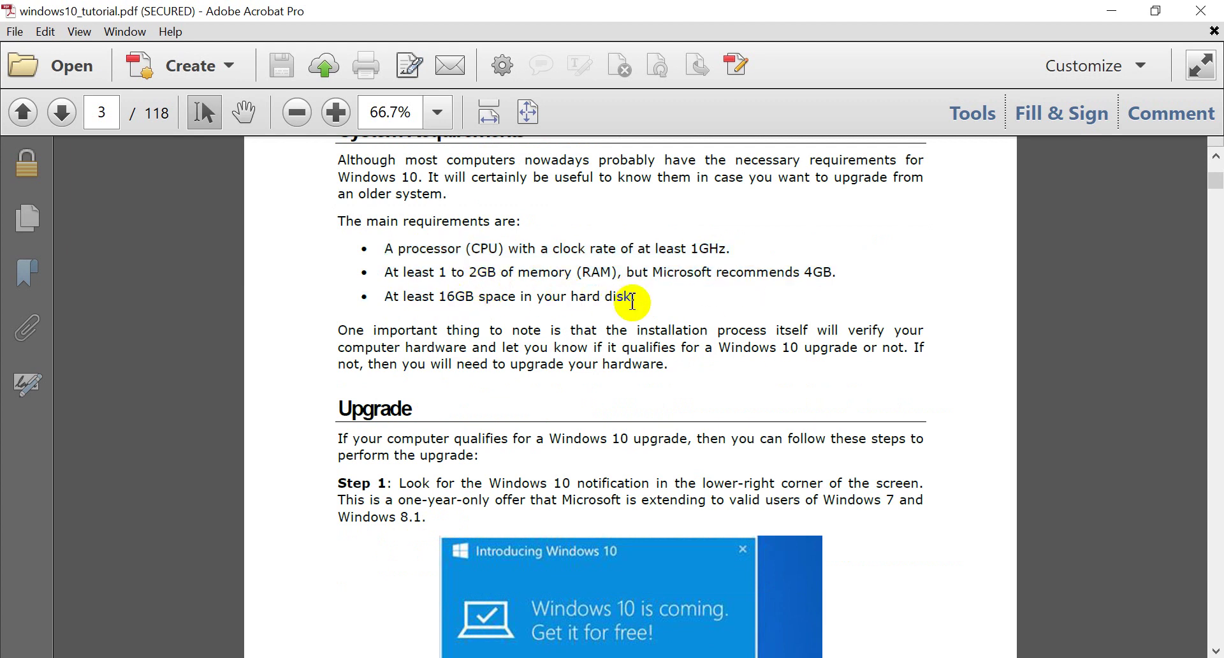
pyautogui.moveTo(633, 301); pyautogui.dragTo(385, 298)
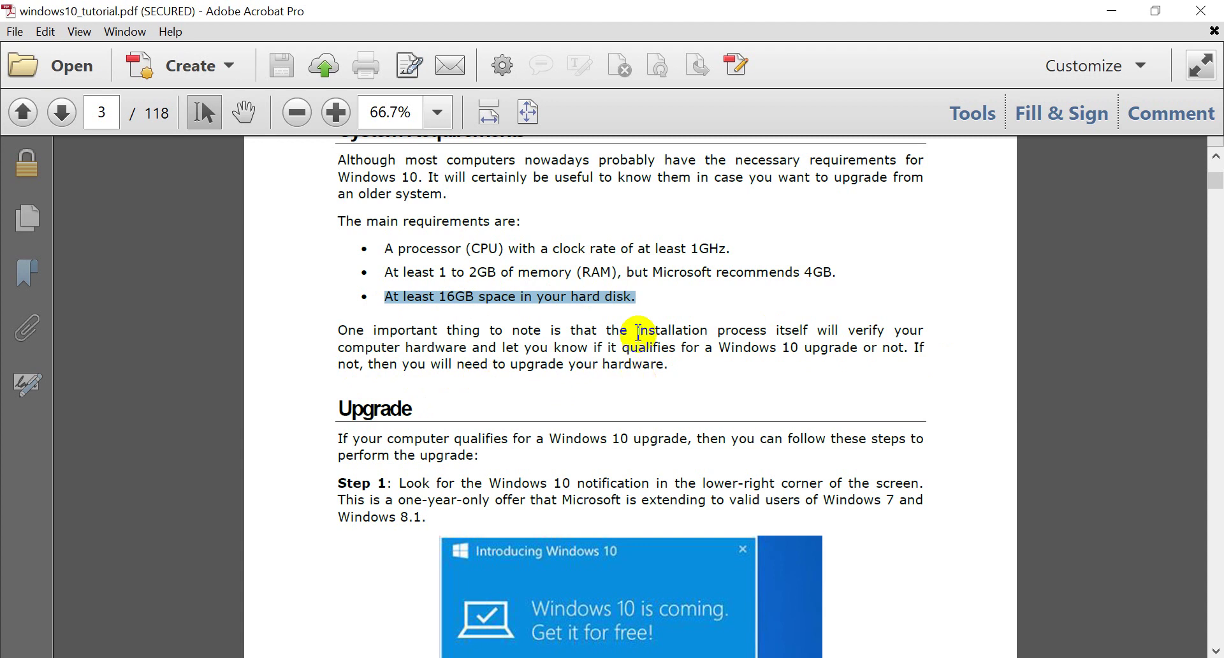
pyautogui.click(616, 305)
pyautogui.moveTo(635, 298); pyautogui.dragTo(384, 290)
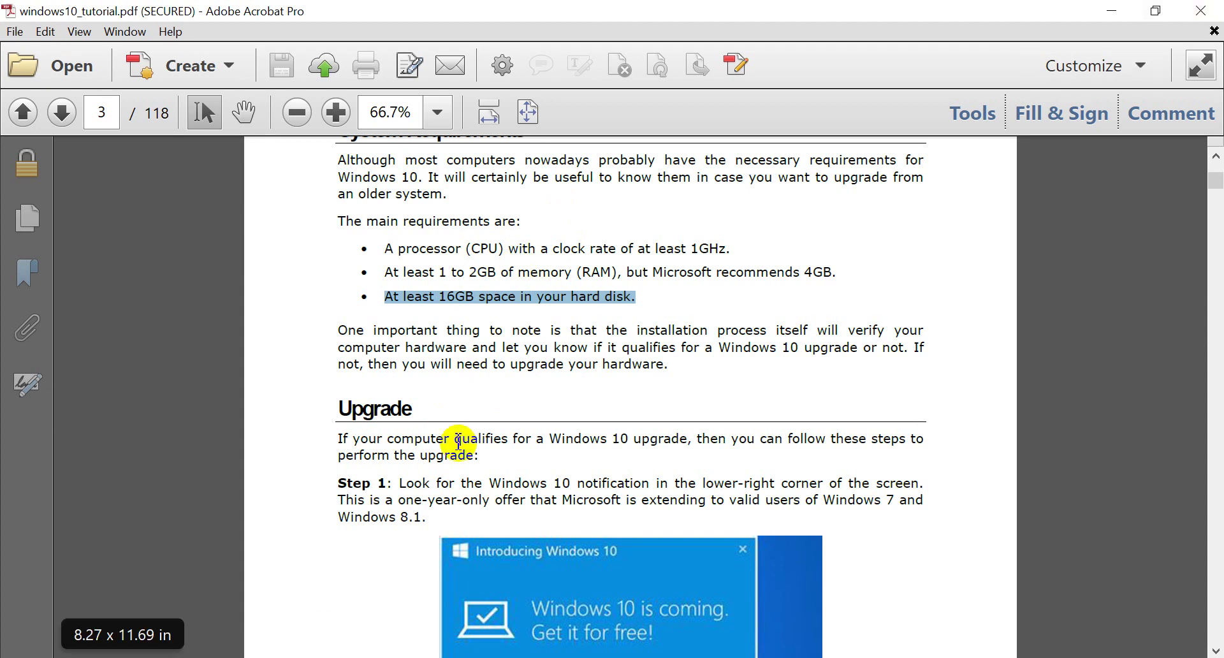
# - Highlight the "Upgrade" heading, and "This is a one-year-only offer", "Windows 7 and" and "Windows 8.1." in Step 1
pyautogui.moveTo(406, 409); pyautogui.dragTo(336, 409)
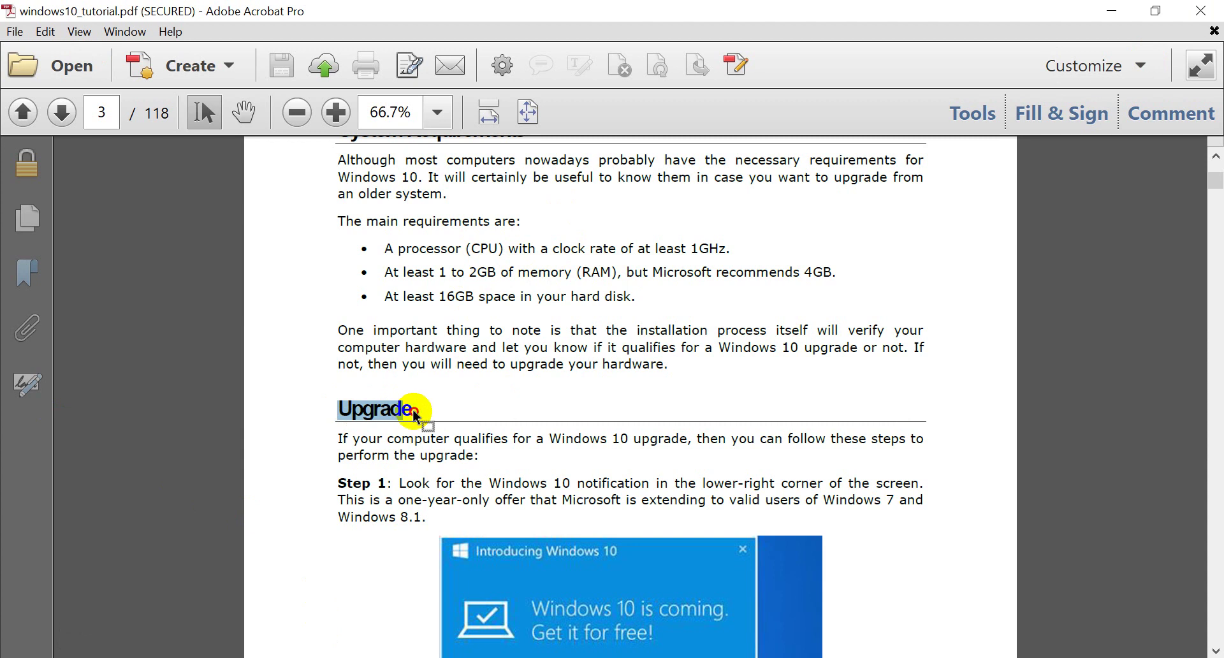
pyautogui.click(412, 409)
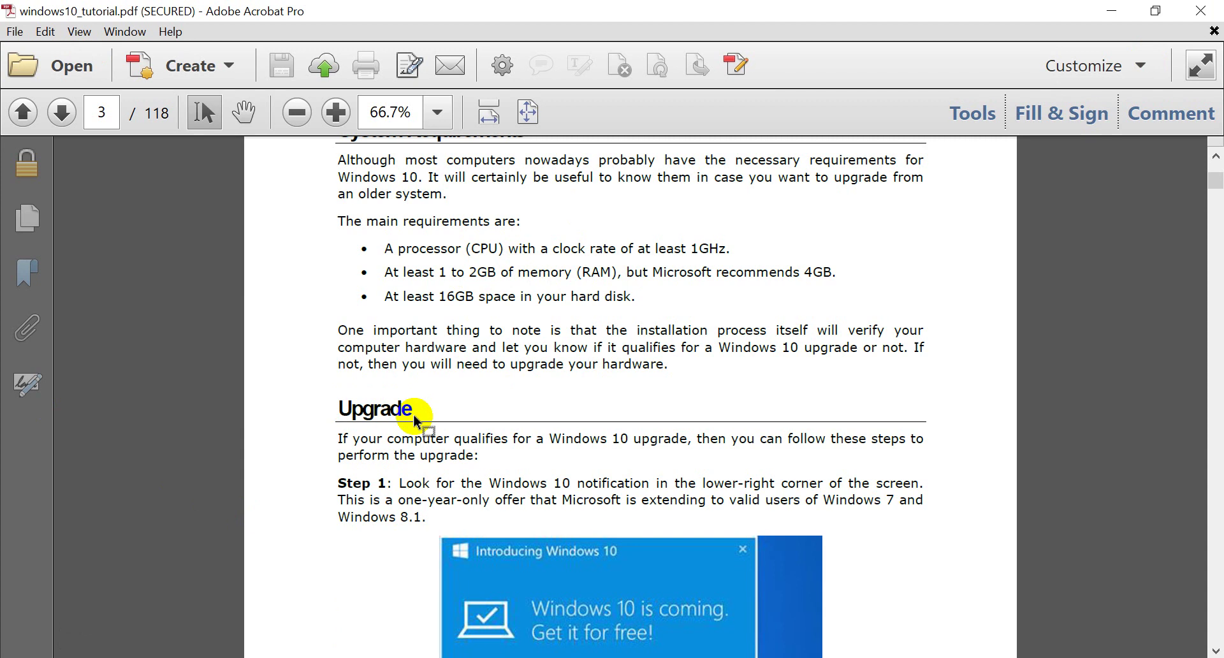
pyautogui.click(414, 417)
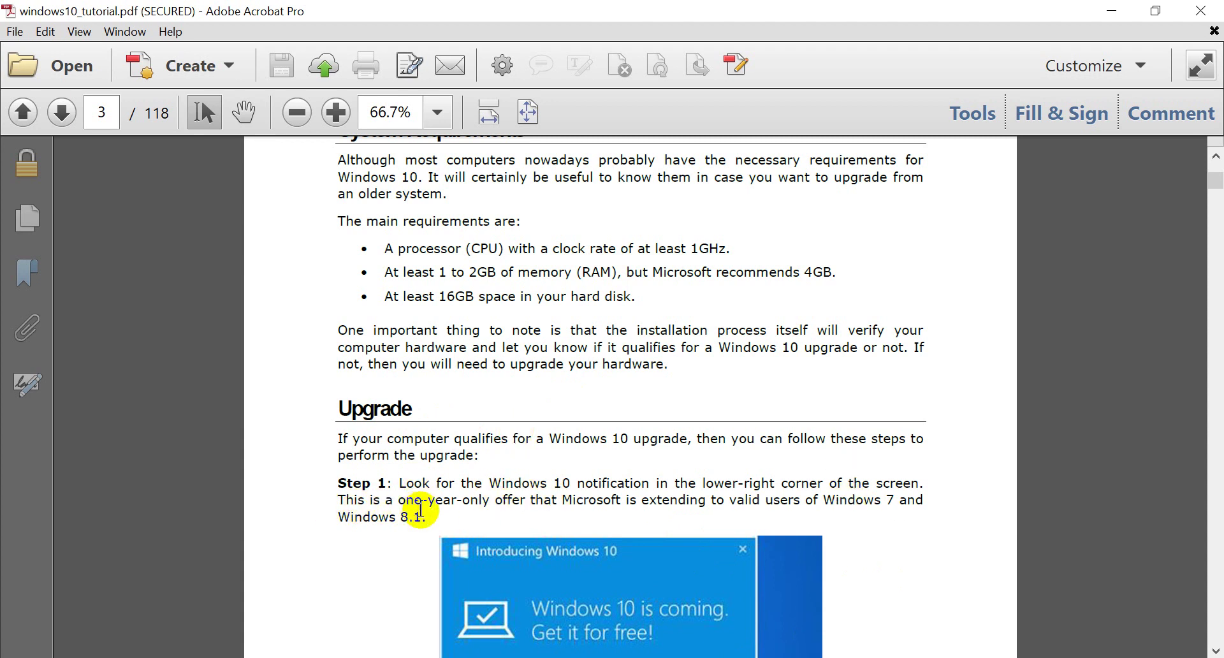
pyautogui.scroll(-2, 422, 510)
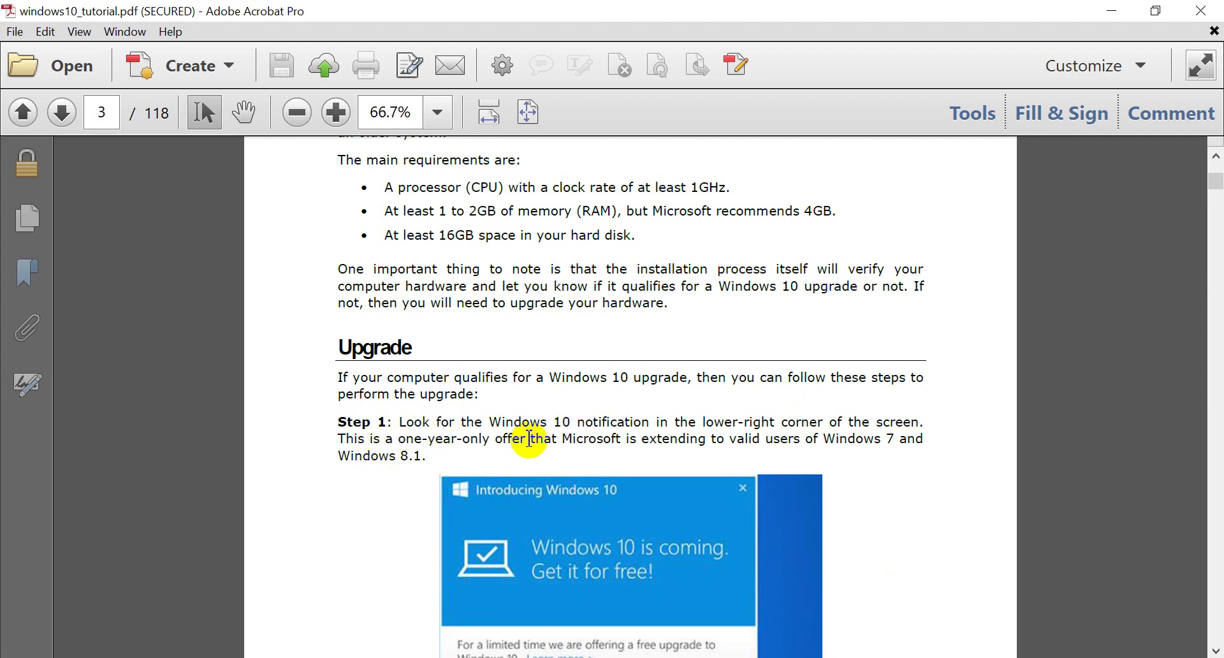
pyautogui.moveTo(528, 444); pyautogui.dragTo(353, 440)
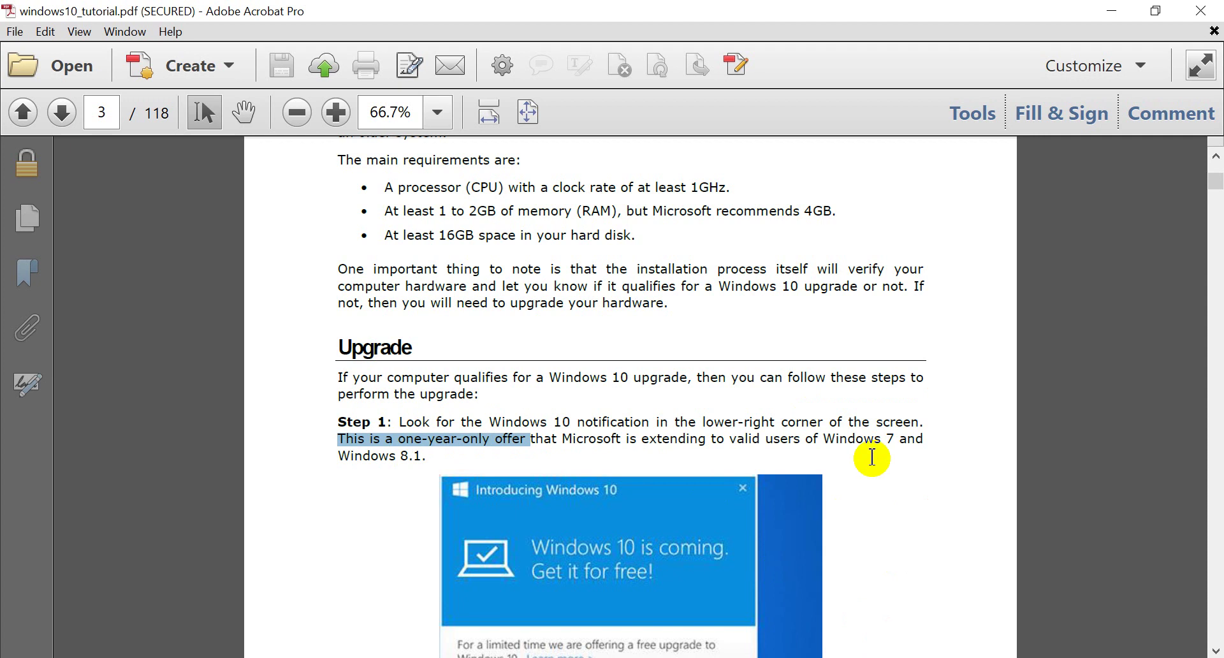
pyautogui.moveTo(823, 439); pyautogui.dragTo(904, 450)
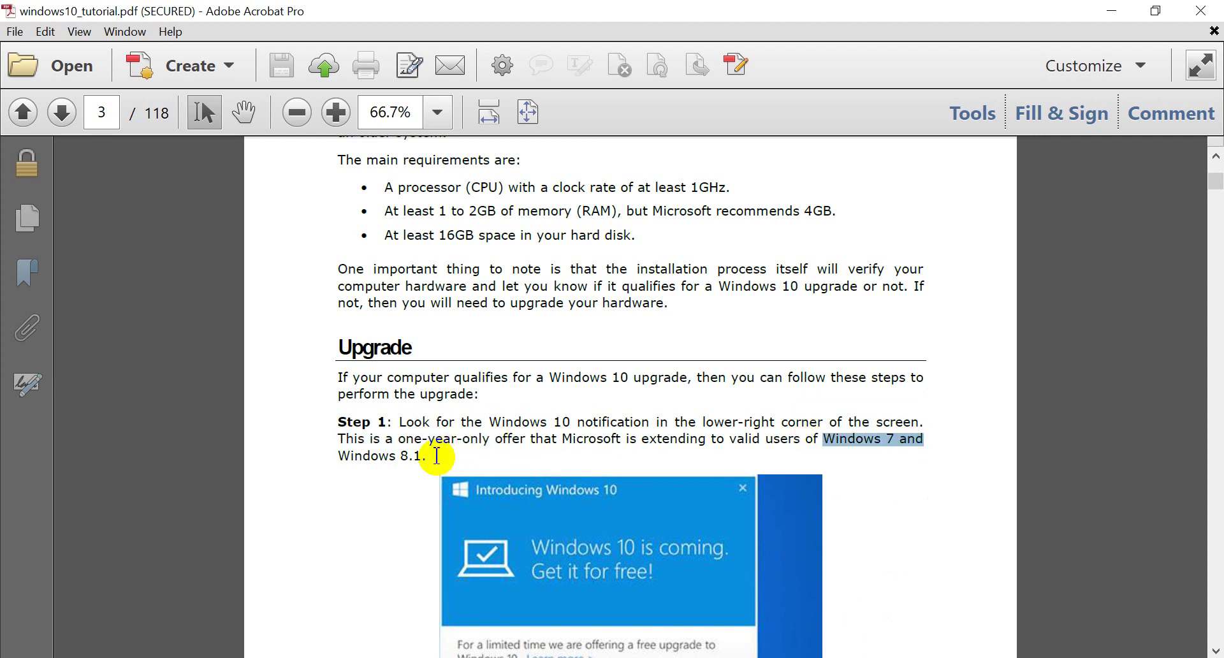
pyautogui.moveTo(433, 458); pyautogui.dragTo(337, 458)
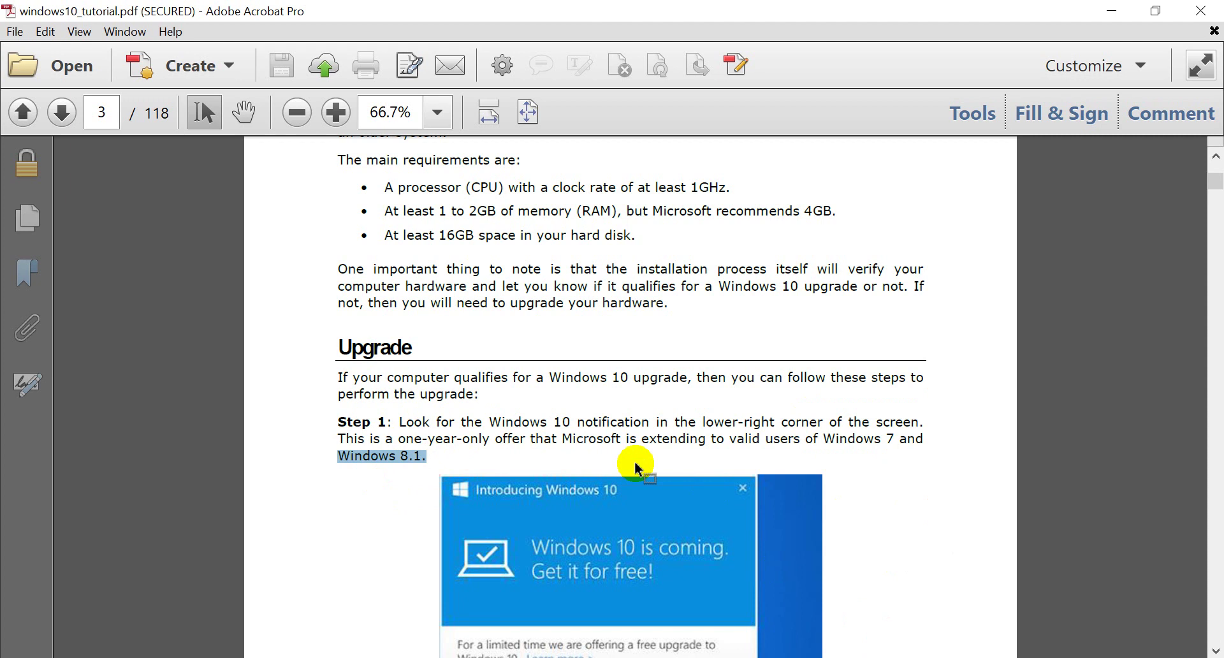
# - Mark the Windows taskbar icon and the "Windows 10 is coming" notification in the Step 1 picture
pyautogui.scroll(-3, 640, 456)
pyautogui.scroll(-1, 640, 456)
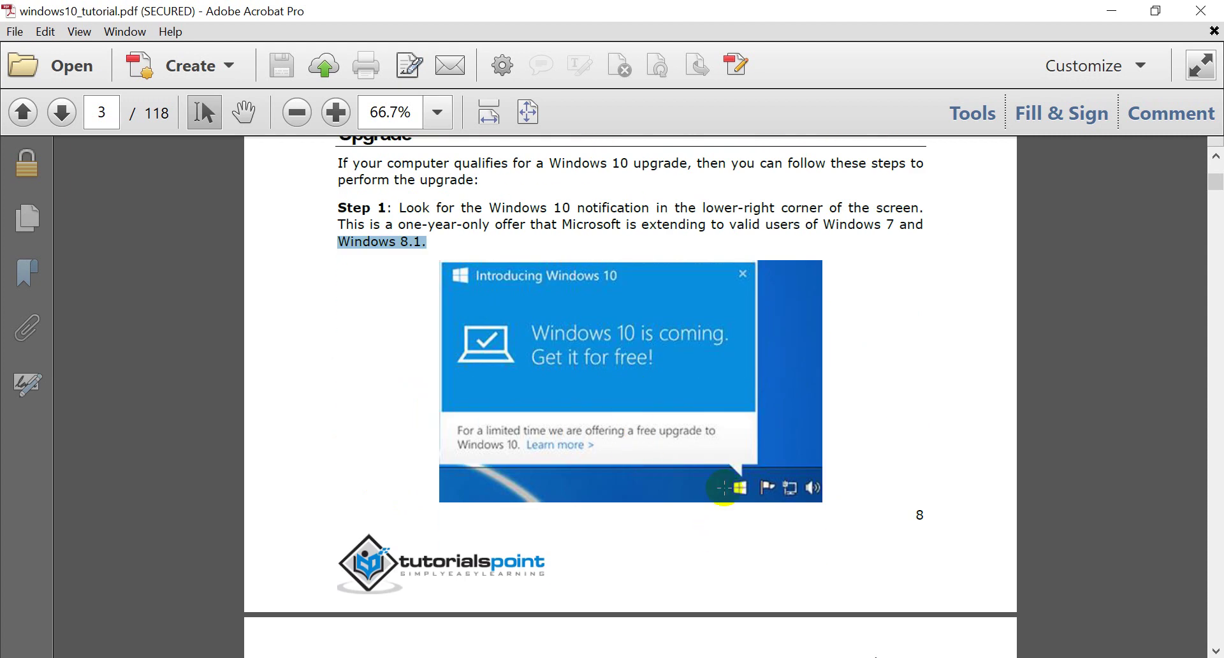
pyautogui.moveTo(702, 465); pyautogui.dragTo(759, 508)
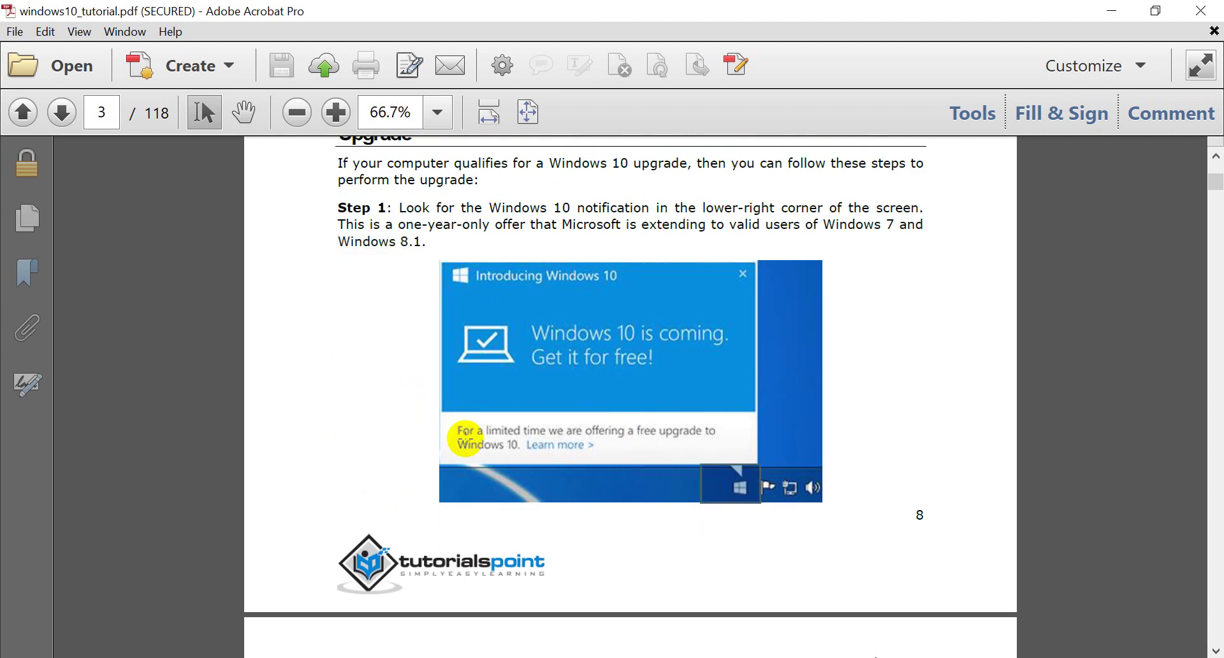
pyautogui.moveTo(767, 302); pyautogui.dragTo(486, 469)
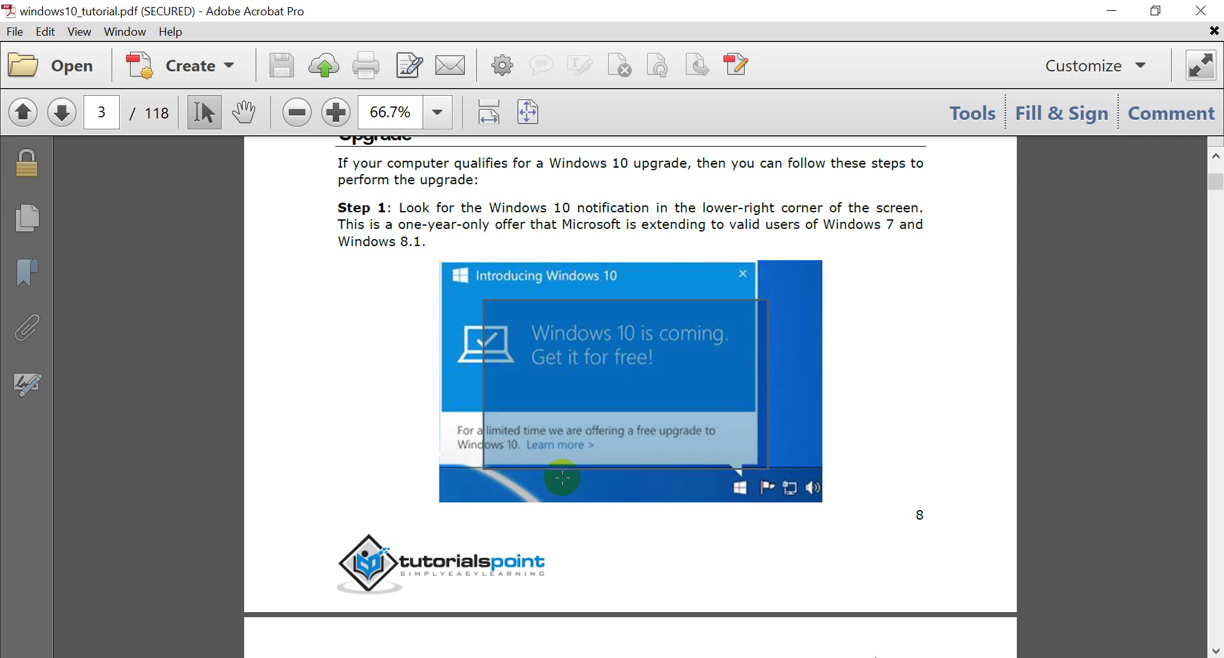
pyautogui.click(717, 473)
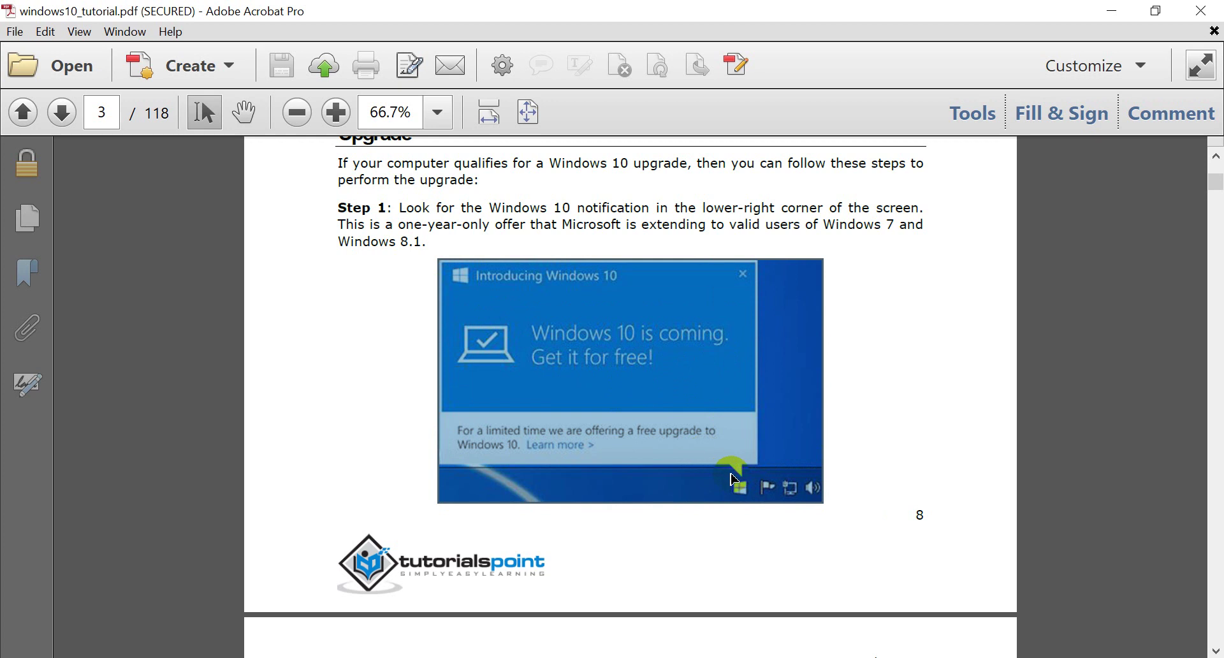
pyautogui.click(707, 447)
pyautogui.moveTo(708, 466); pyautogui.dragTo(725, 538)
# - Mark the "Upgrade to Windows 10" box in the Step 2 picture on page 4 and continue to Step 3 on page 5
pyautogui.scroll(-4, 697, 554)
pyautogui.scroll(-3, 691, 569)
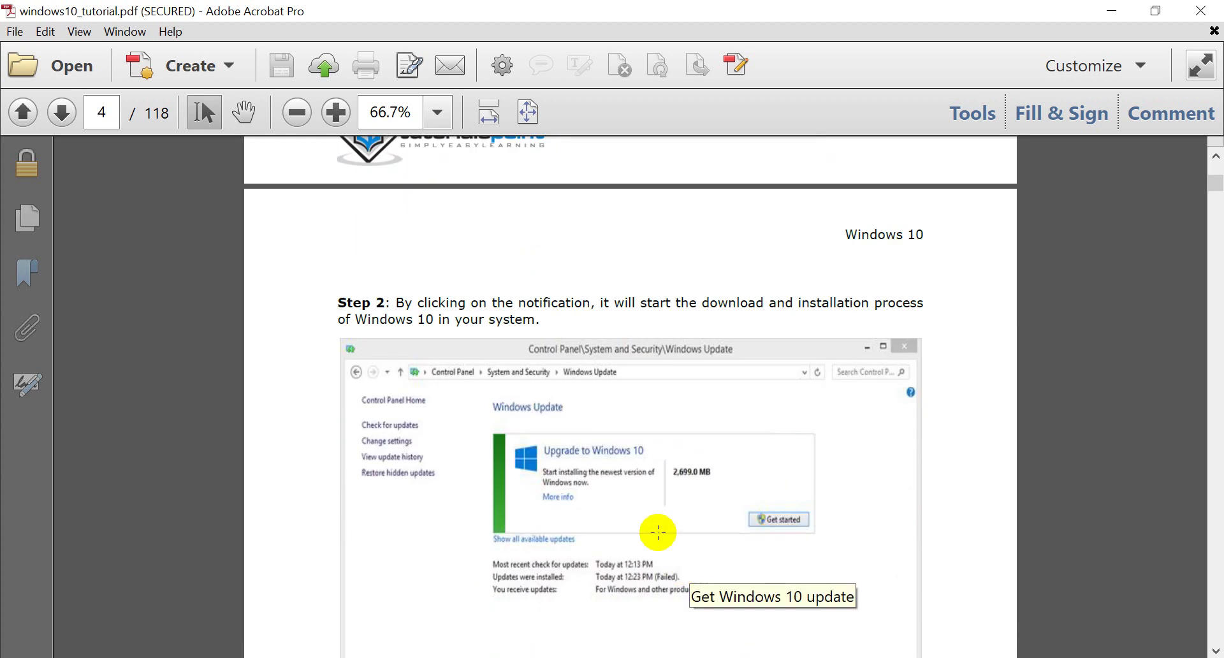
pyautogui.scroll(-3, 733, 300)
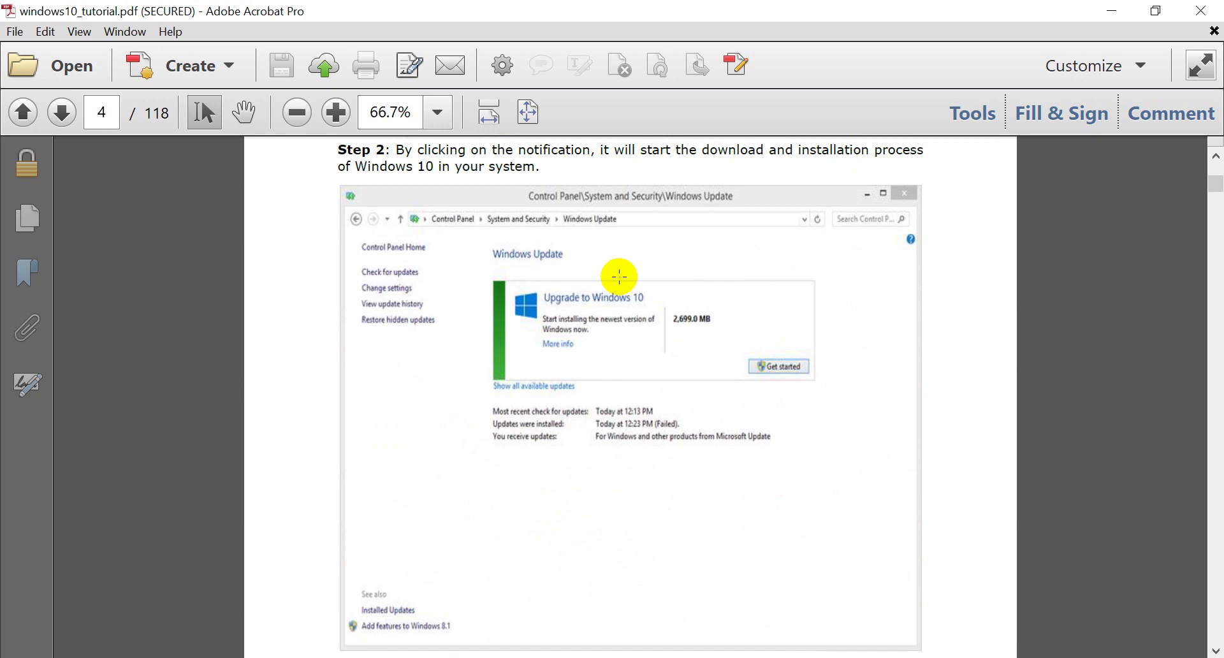
pyautogui.moveTo(460, 251); pyautogui.dragTo(855, 369)
pyautogui.scroll(-8, 858, 433)
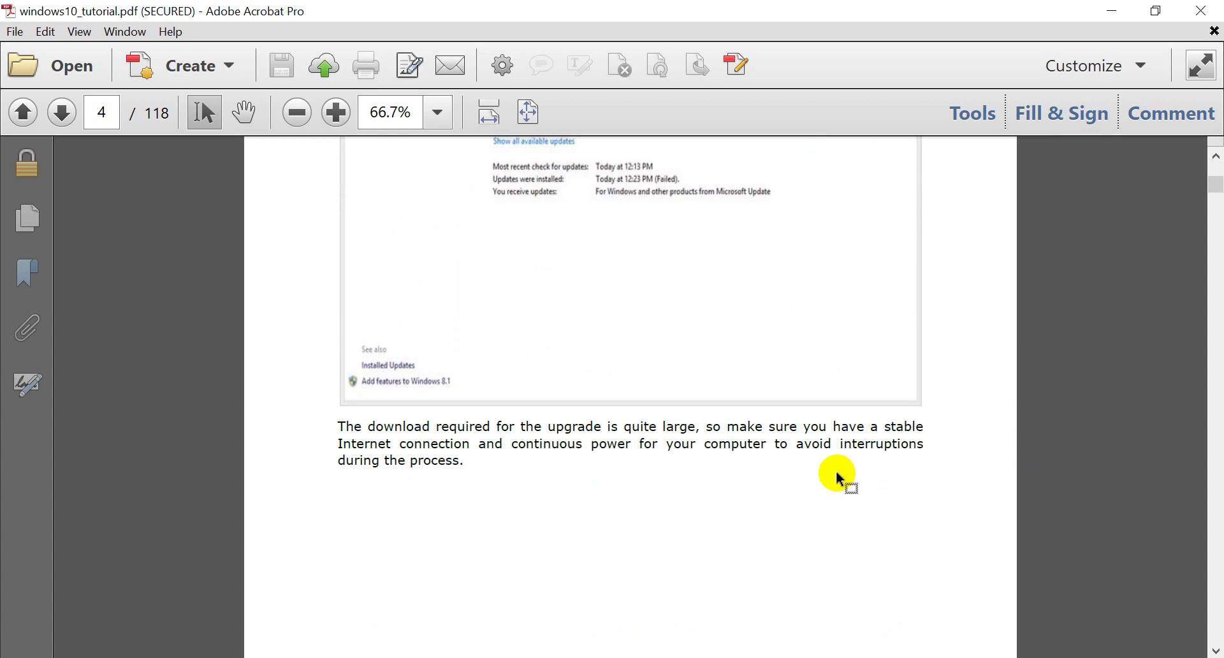
pyautogui.scroll(-8, 827, 478)
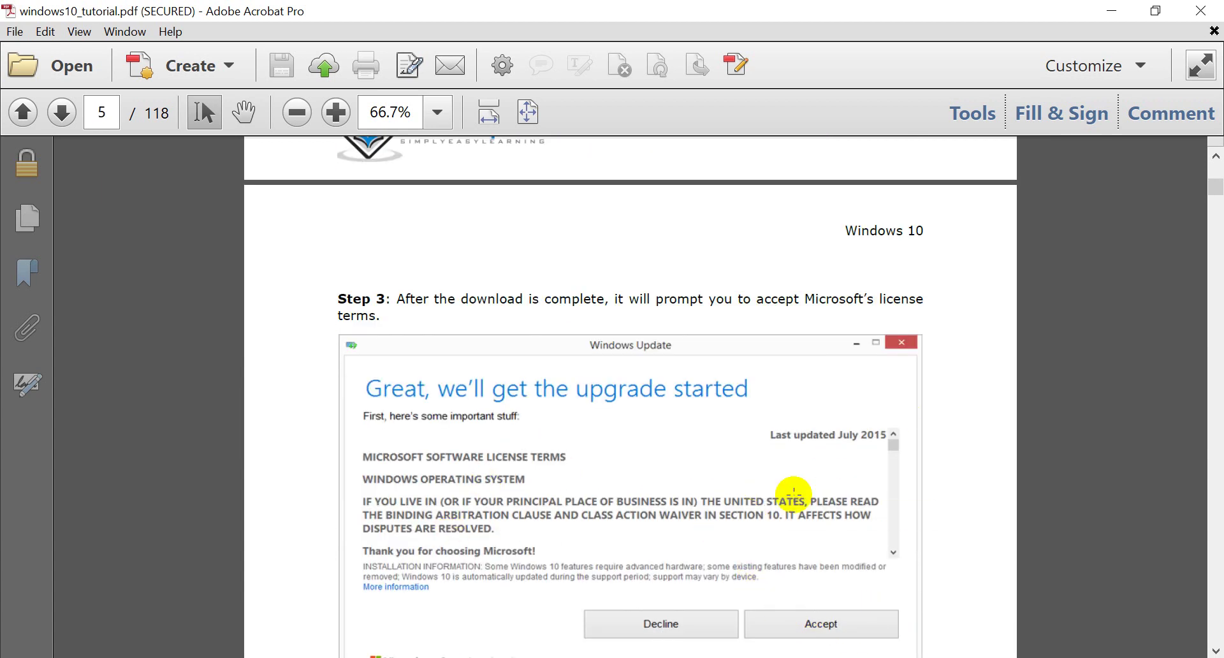
# - Mark the "Last updated July 2015" area in the Step 3 picture and continue past Step 4 to page 6
pyautogui.moveTo(754, 402); pyautogui.dragTo(912, 482)
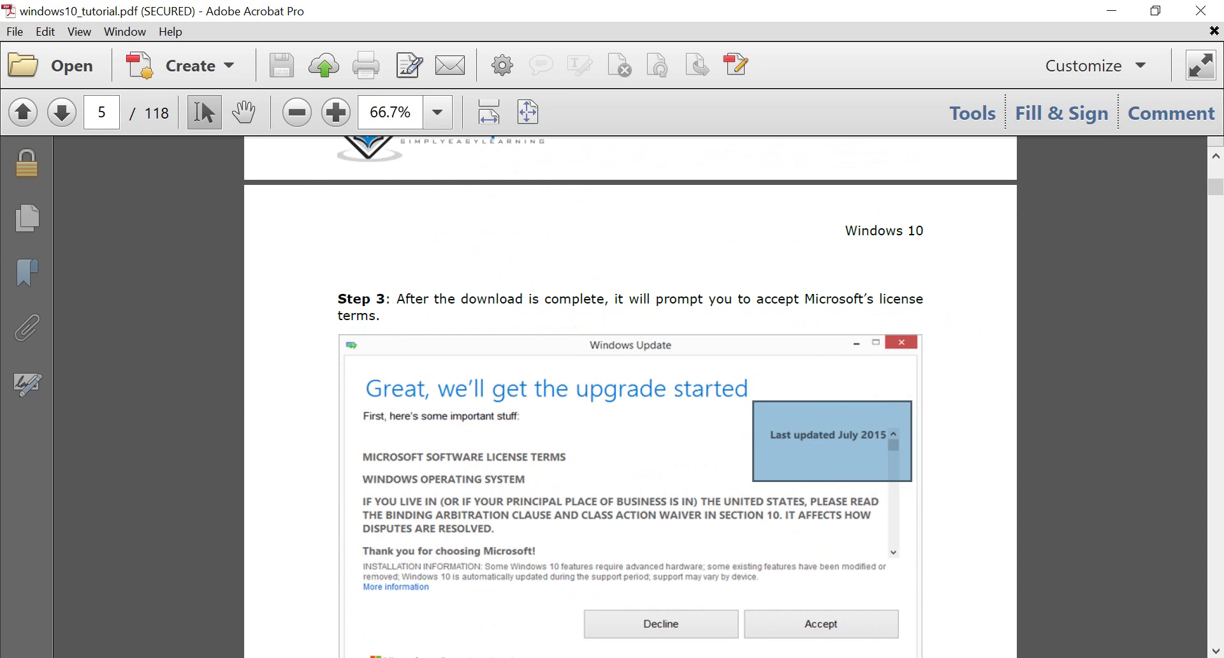
pyautogui.scroll(-7, 727, 523)
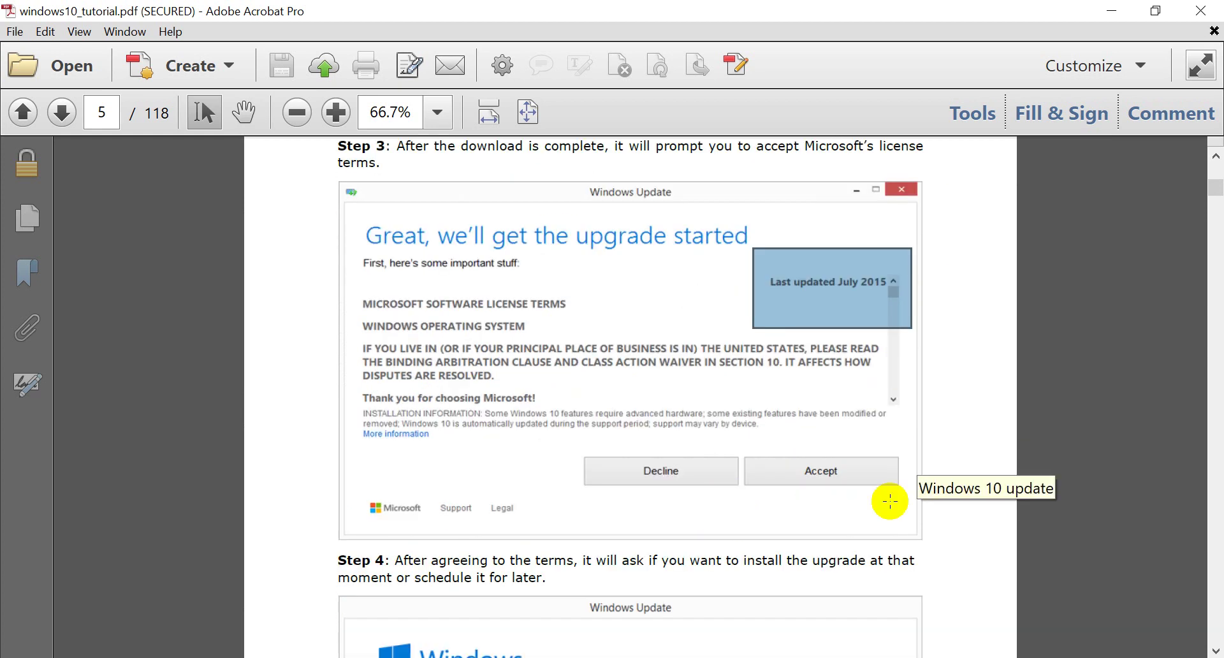
pyautogui.scroll(-3, 833, 523)
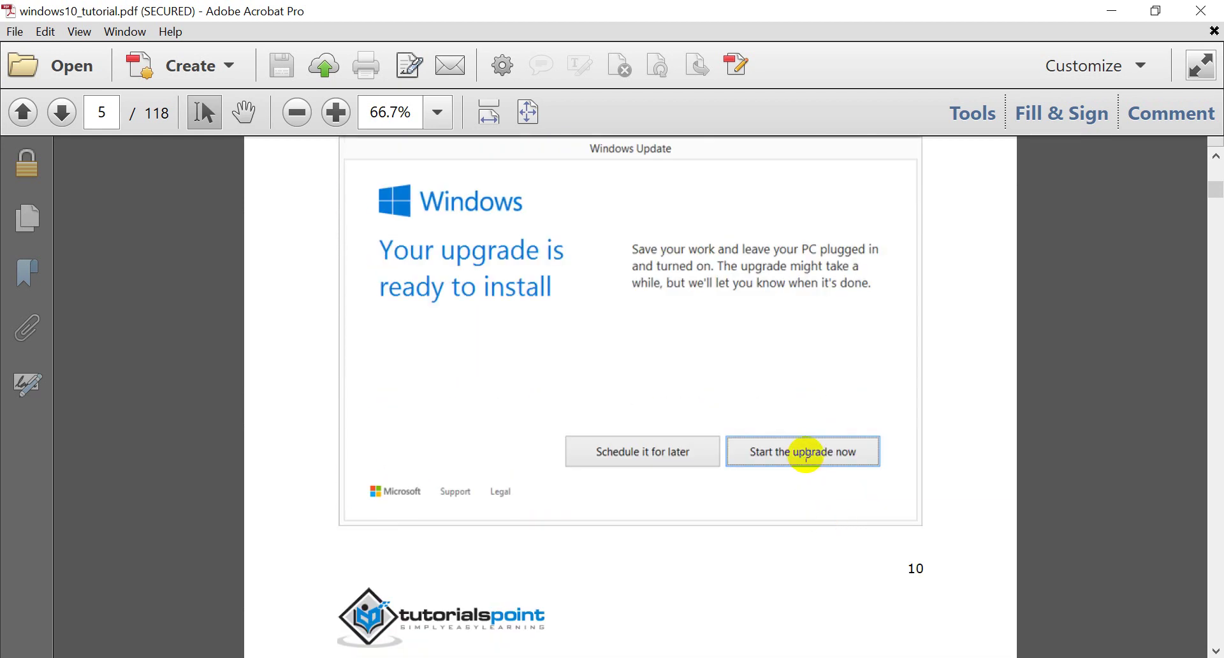
pyautogui.scroll(-6, 801, 451)
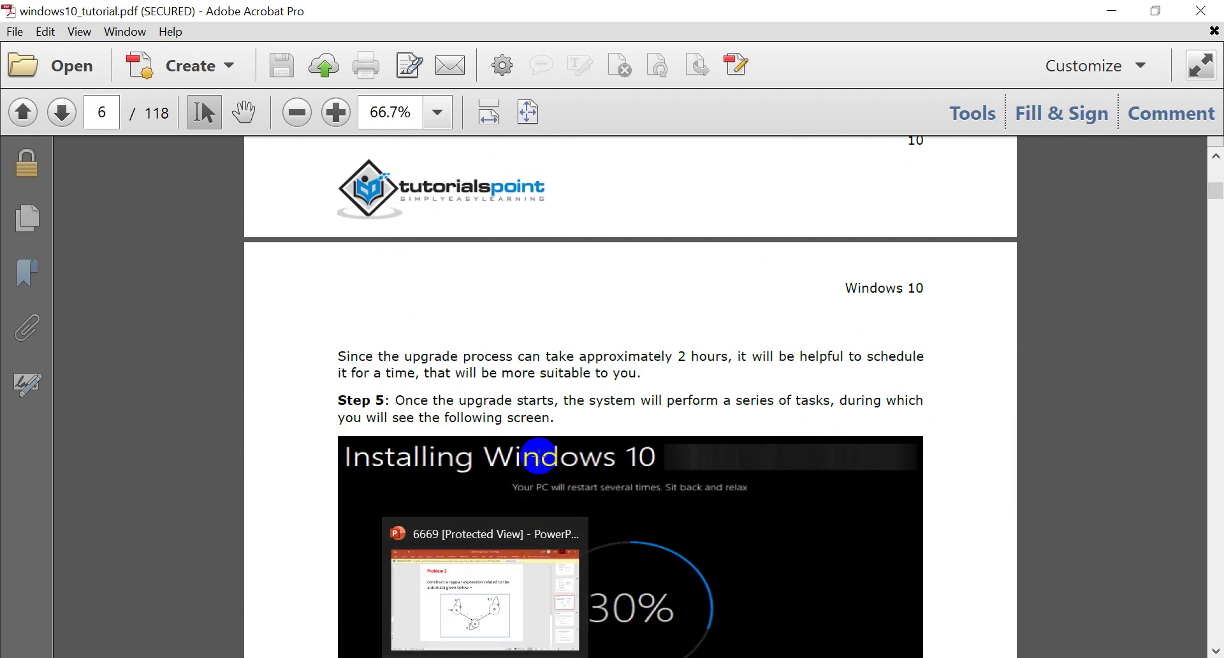
# - Show the "Installing Windows 10" picture in Step 5 and mark the area around its progress circle
pyautogui.scroll(-3, 542, 447)
pyautogui.scroll(-1, 593, 383)
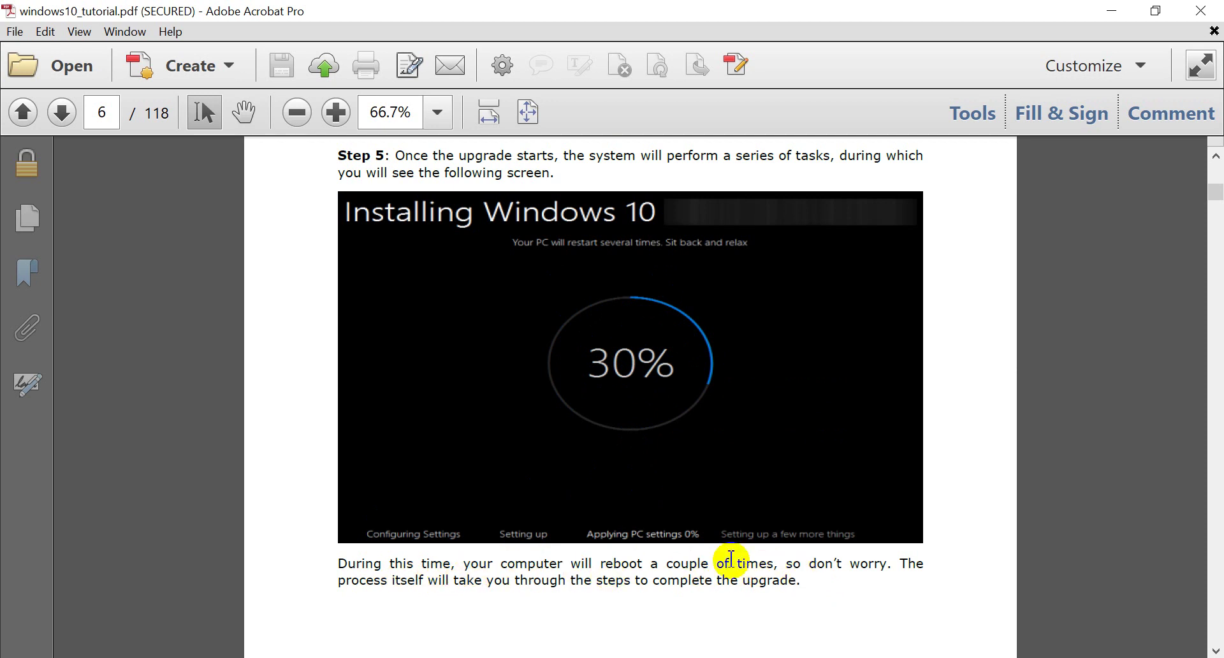
pyautogui.moveTo(641, 319)
pyautogui.mouseDown()
pyautogui.moveTo(593, 357)
pyautogui.moveTo(719, 398)
pyautogui.moveTo(825, 470)
pyautogui.moveTo(874, 623)
pyautogui.mouseUp()
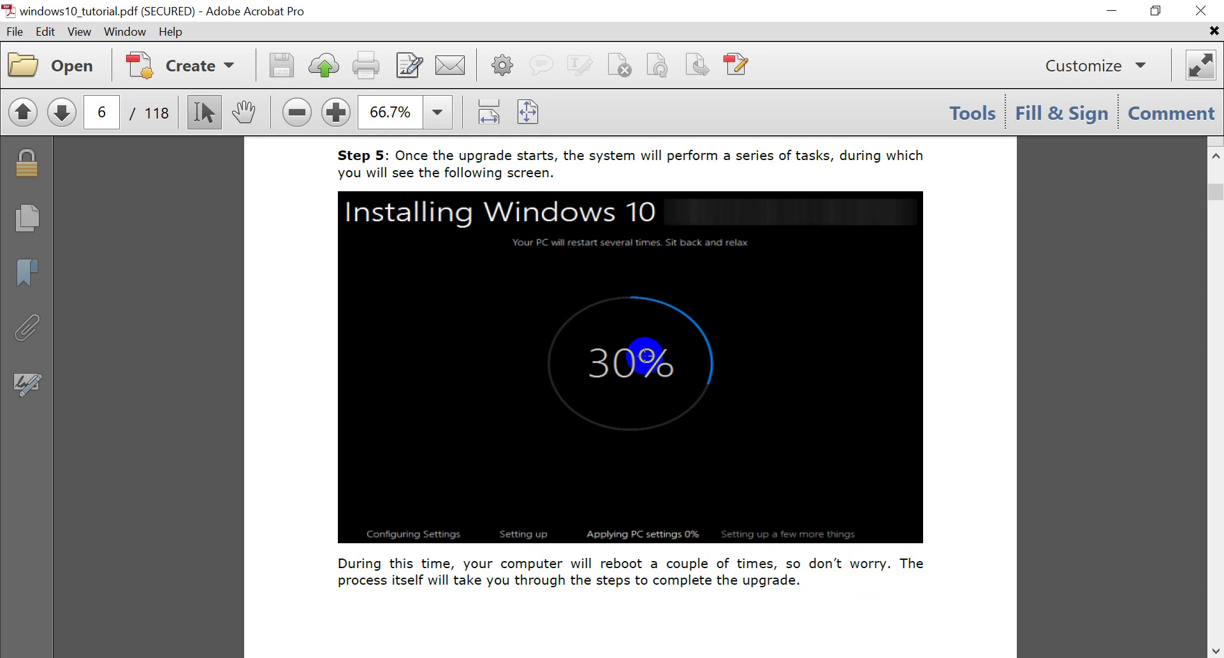
pyautogui.moveTo(645, 355)
pyautogui.mouseDown()
pyautogui.moveTo(705, 415)
pyautogui.moveTo(875, 500)
pyautogui.moveTo(825, 475)
pyautogui.mouseUp()
# - Highlight the Step 7 sentence about the Windows welcome screen, and "XP or Vista," in the Clean Install paragraph on page 7
pyautogui.scroll(-3, 824, 476)
pyautogui.scroll(-9, 822, 481)
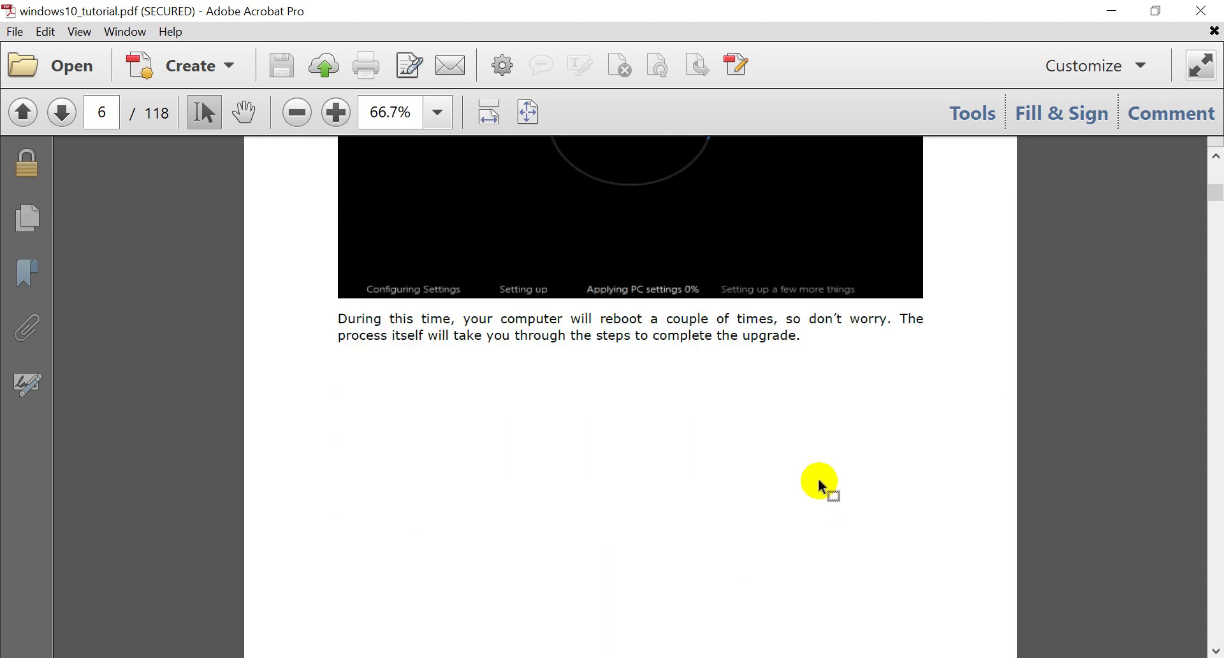
pyautogui.scroll(-5, 753, 459)
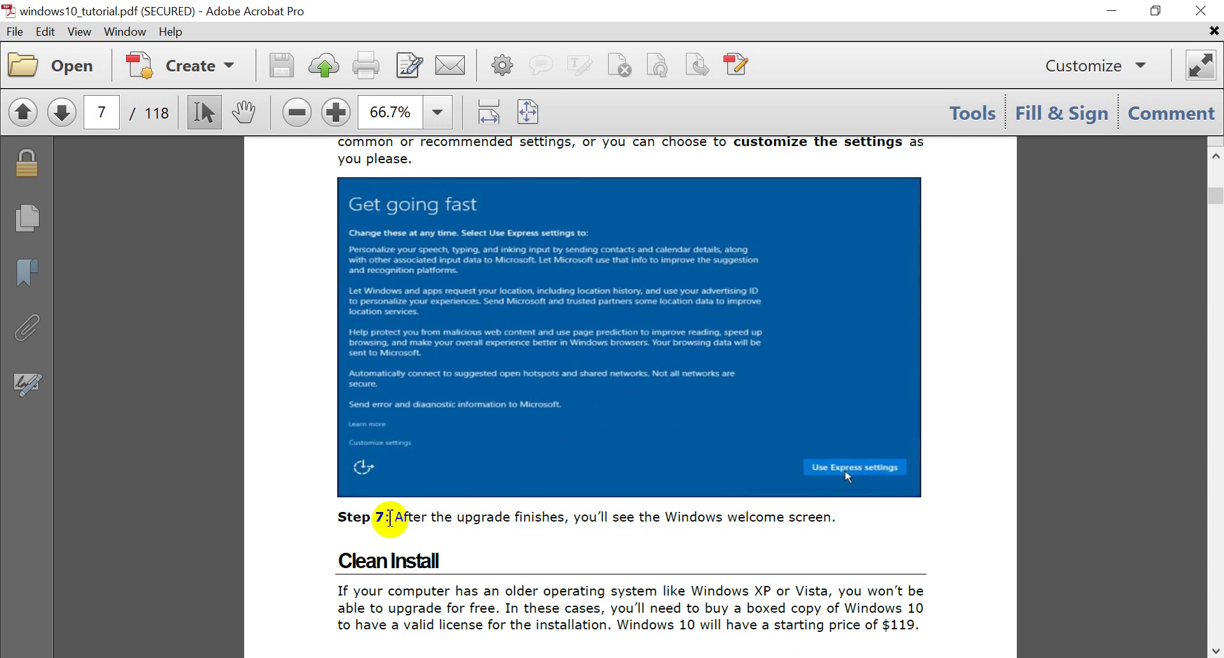
pyautogui.moveTo(390, 517); pyautogui.dragTo(788, 527)
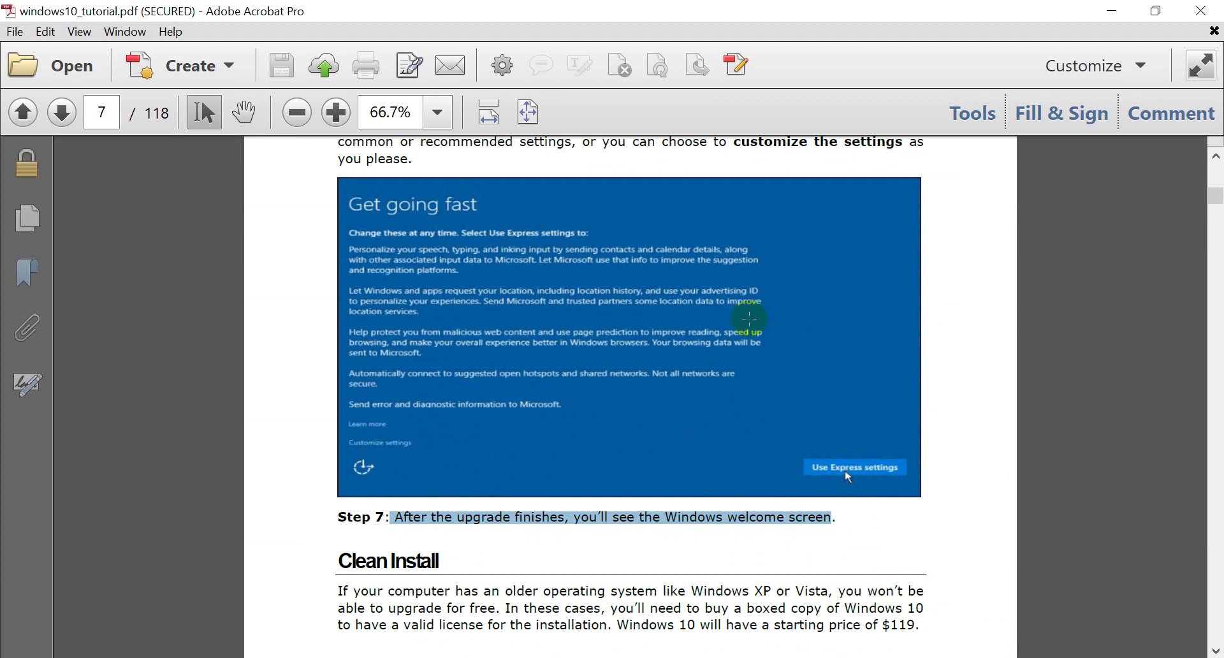
pyautogui.scroll(-3, 750, 319)
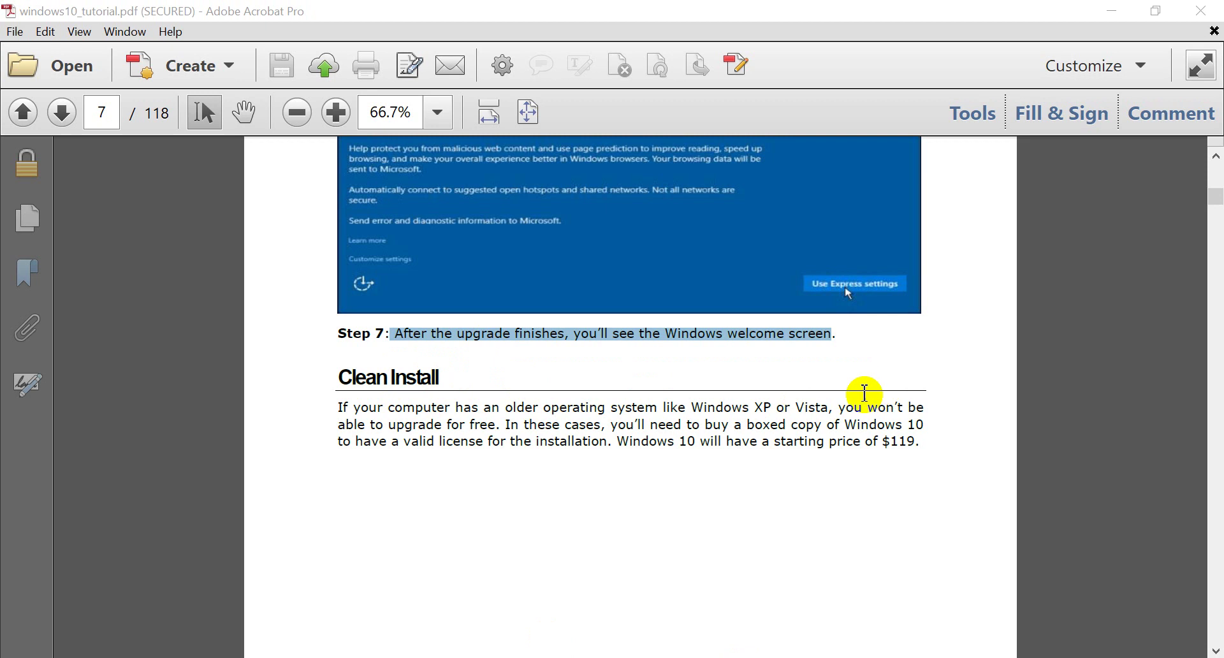
pyautogui.moveTo(829, 409); pyautogui.dragTo(770, 415)
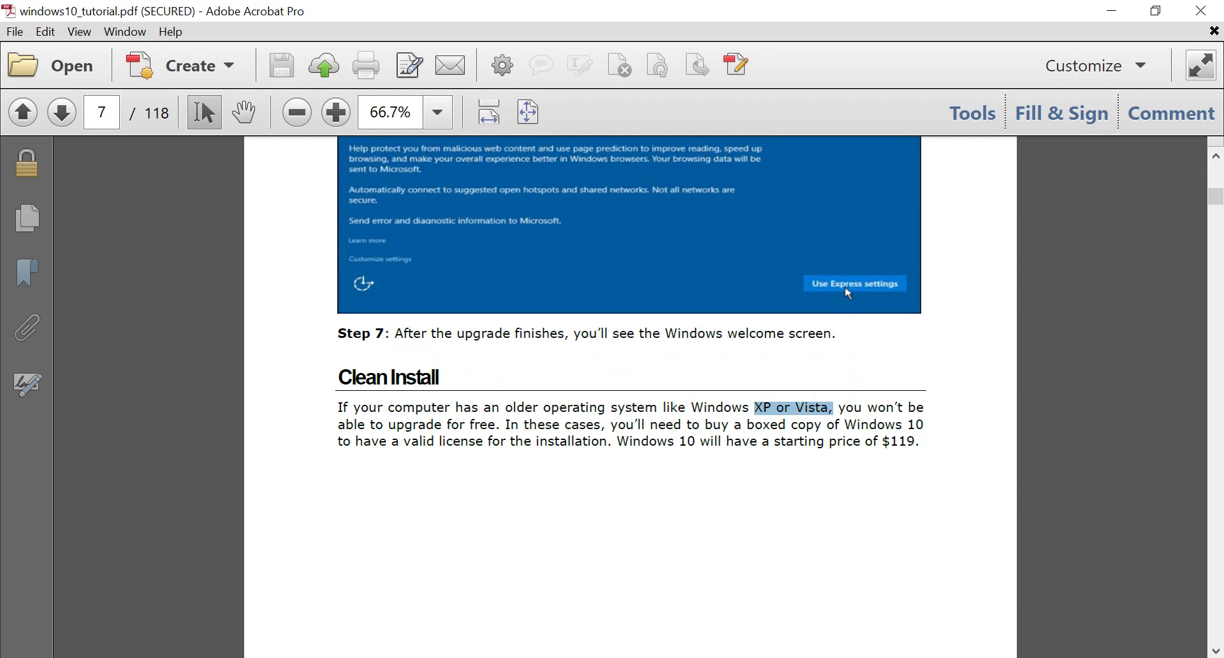
# - In Paint's version list, highlight "xp" and "win vista", and "win 7" through "win 8.1", and return to the tutorial PDF
pyautogui.click(596, 576)
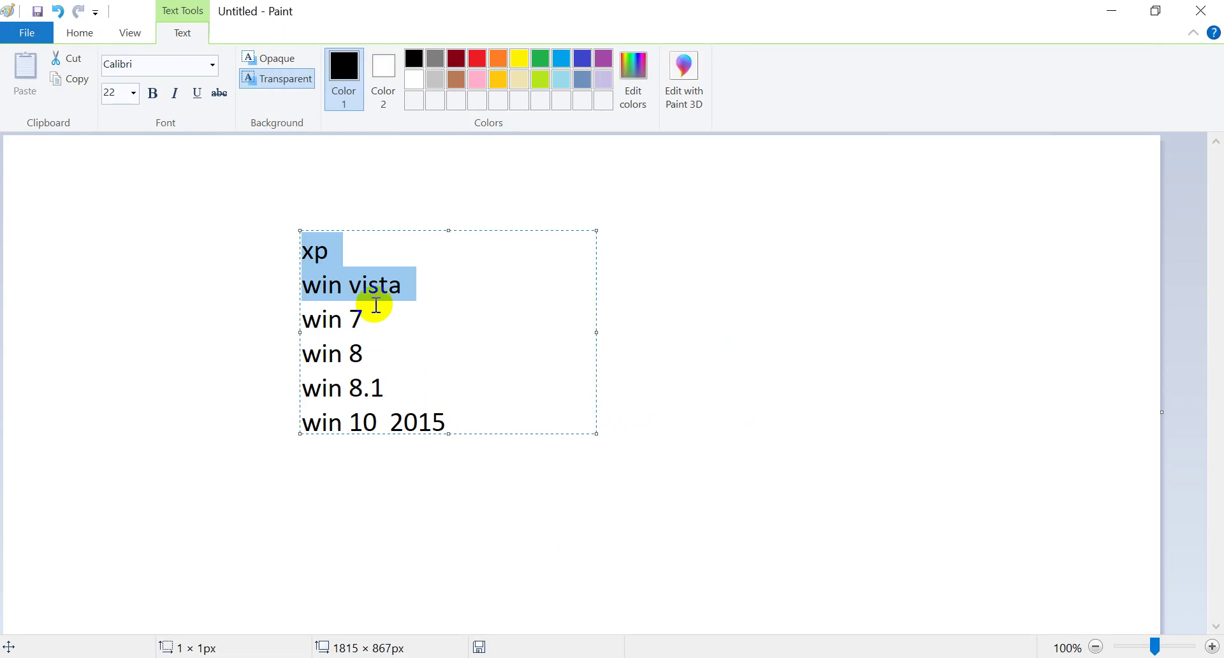
pyautogui.click(371, 284)
pyautogui.moveTo(415, 284); pyautogui.dragTo(290, 241)
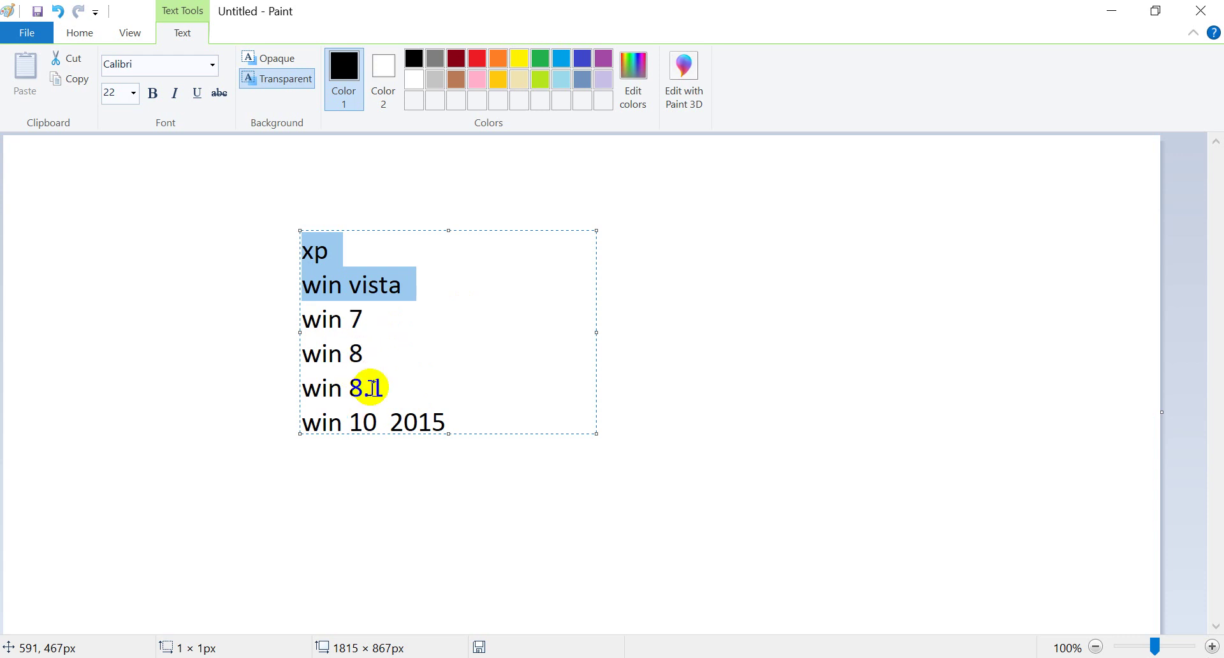
pyautogui.moveTo(395, 382); pyautogui.dragTo(289, 324)
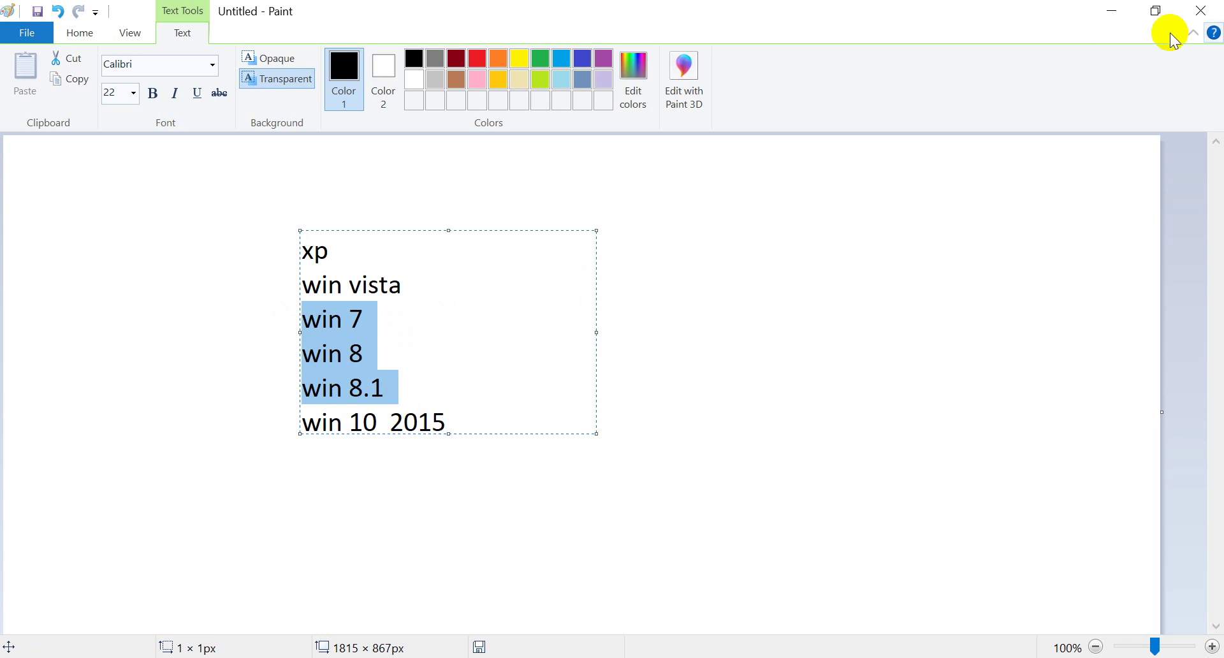
pyautogui.click(1123, 11)
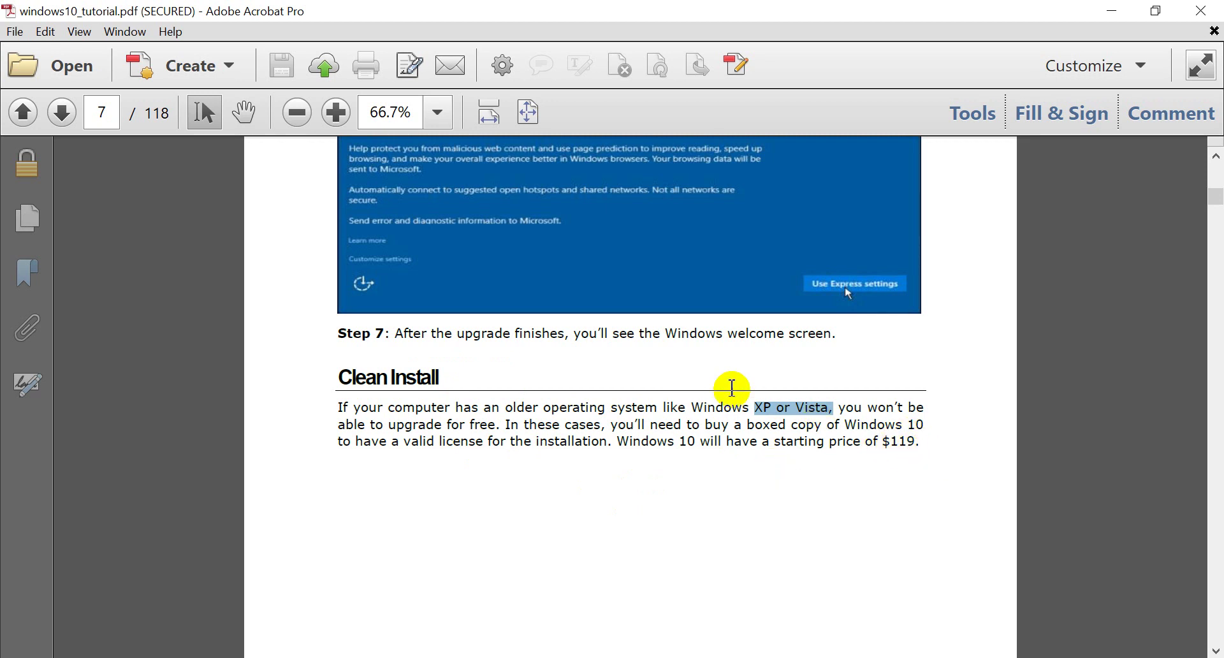
# - Show the Windows 10 Home box picture on page 8 of the tutorial
pyautogui.scroll(-6, 705, 478)
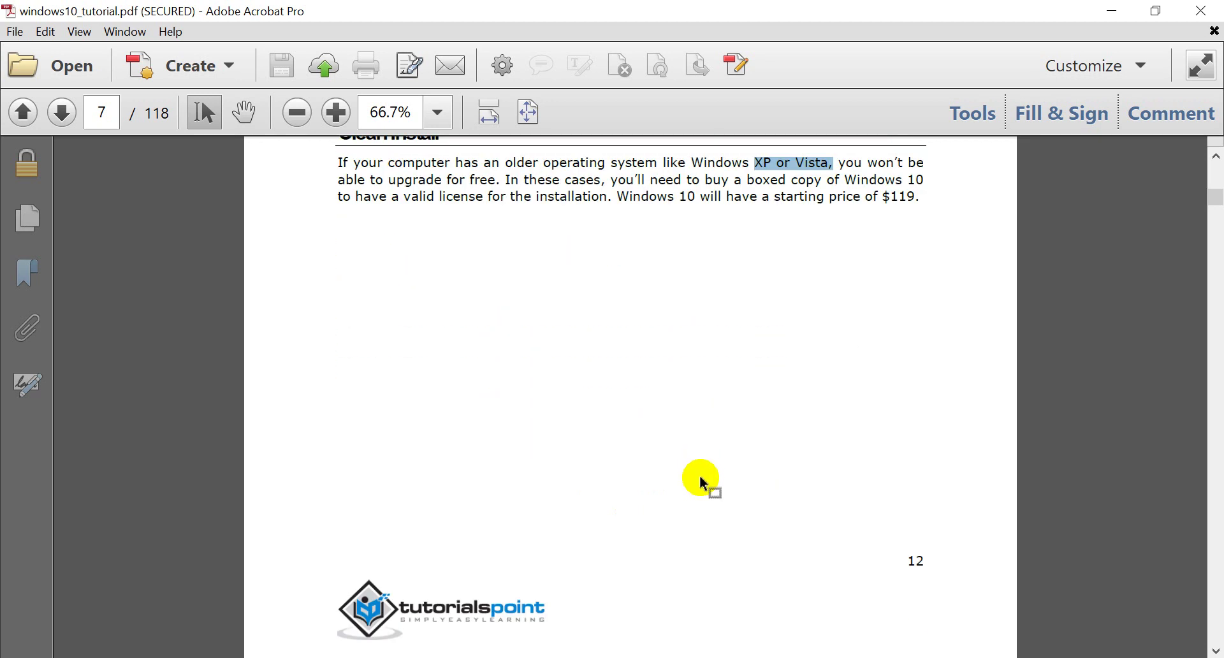
pyautogui.scroll(-10, 704, 498)
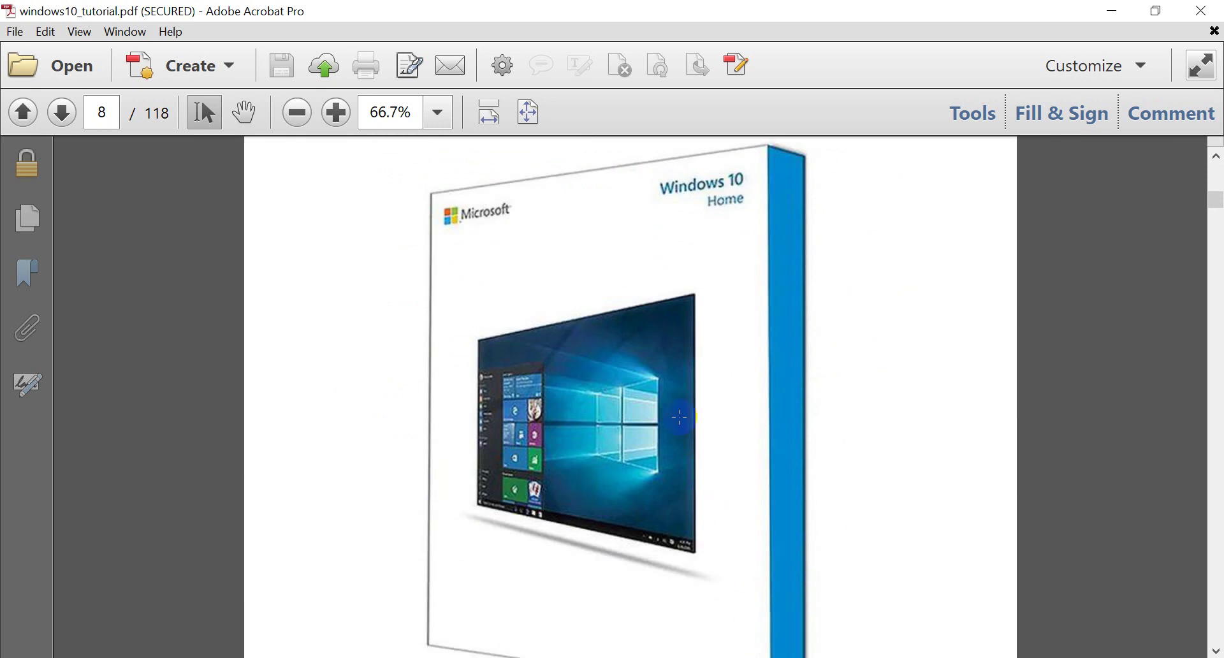
pyautogui.scroll(2, 678, 408)
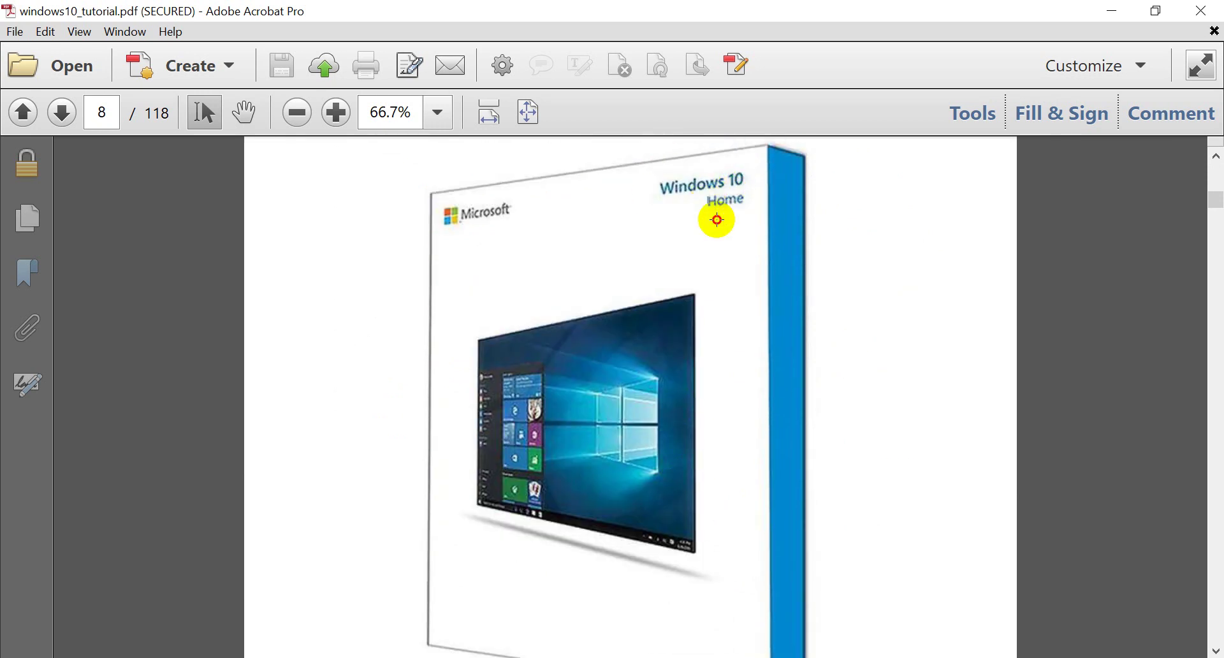
# - Highlight "old computers", "XP or Vista installed" and "F12" in the paragraphs below the Windows 10 Home box picture
pyautogui.scroll(-8, 855, 570)
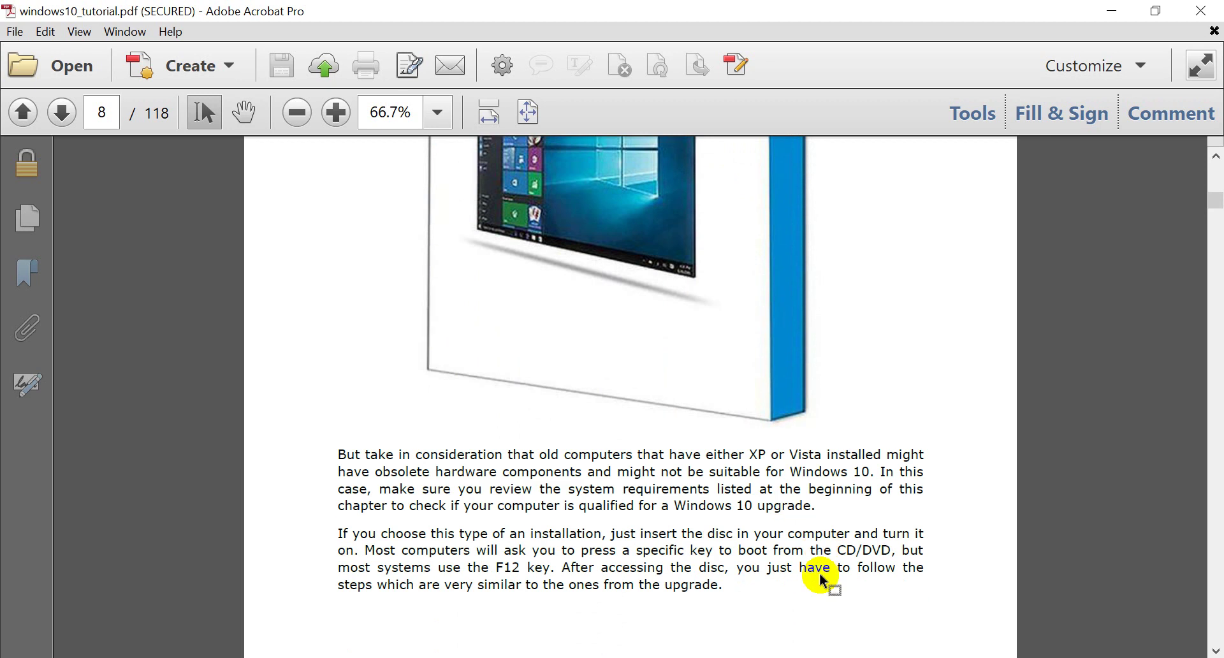
pyautogui.scroll(-1, 821, 580)
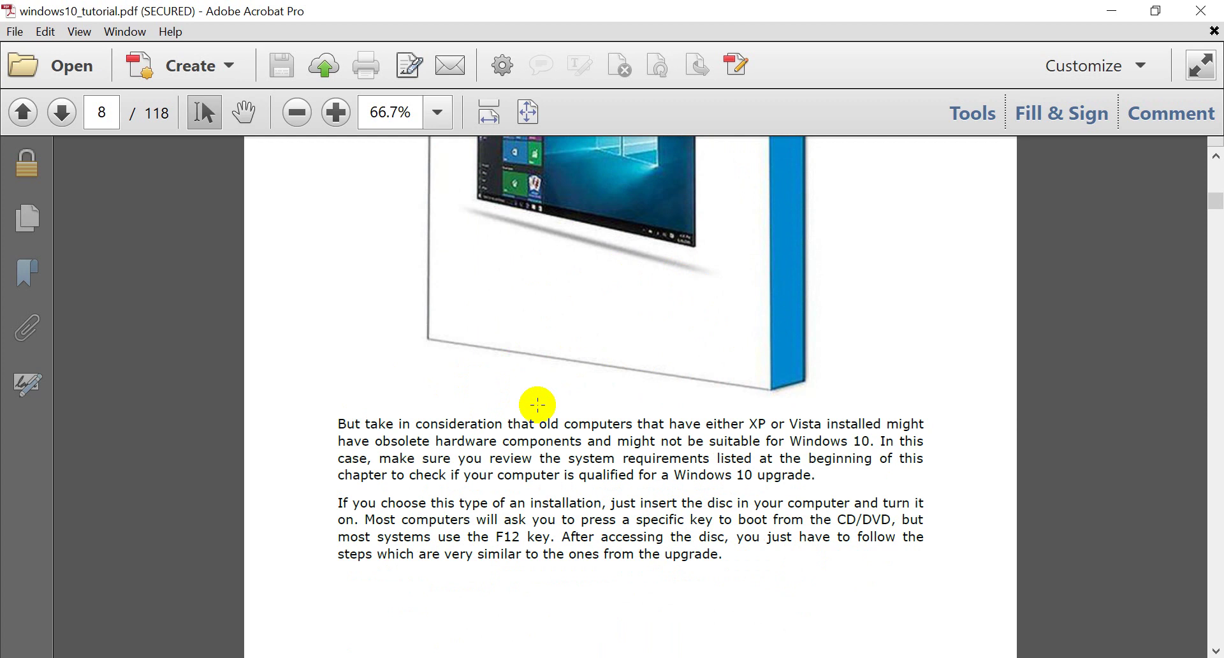
pyautogui.doubleClick(520, 421)
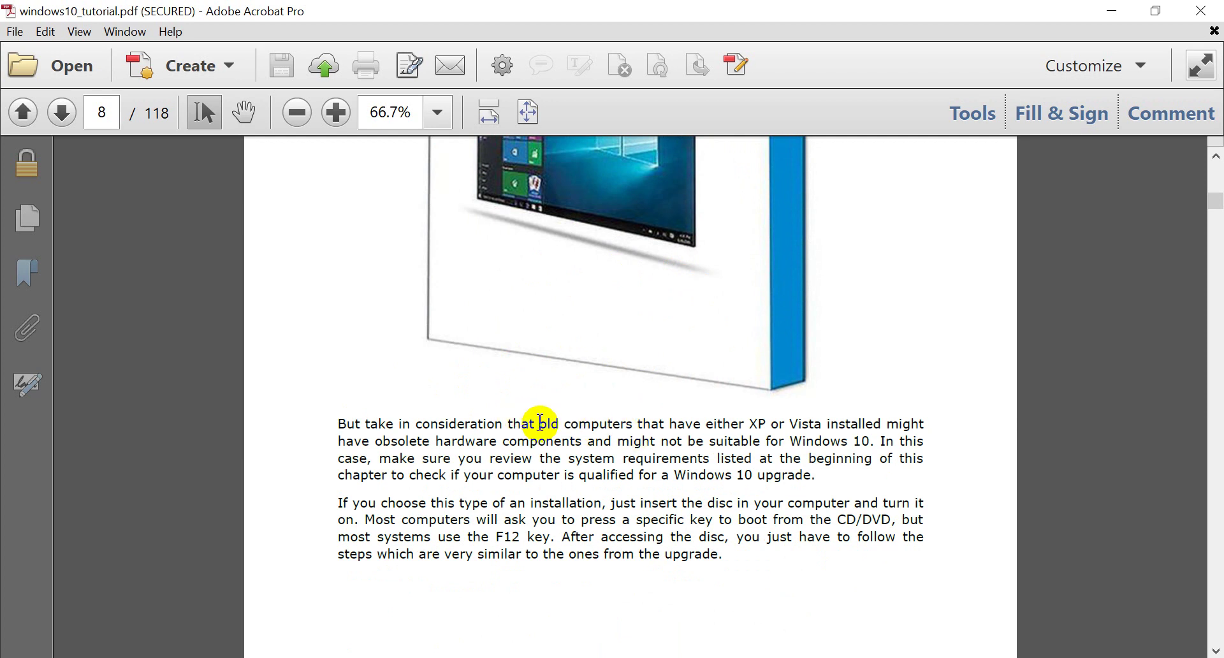
pyautogui.click(540, 423)
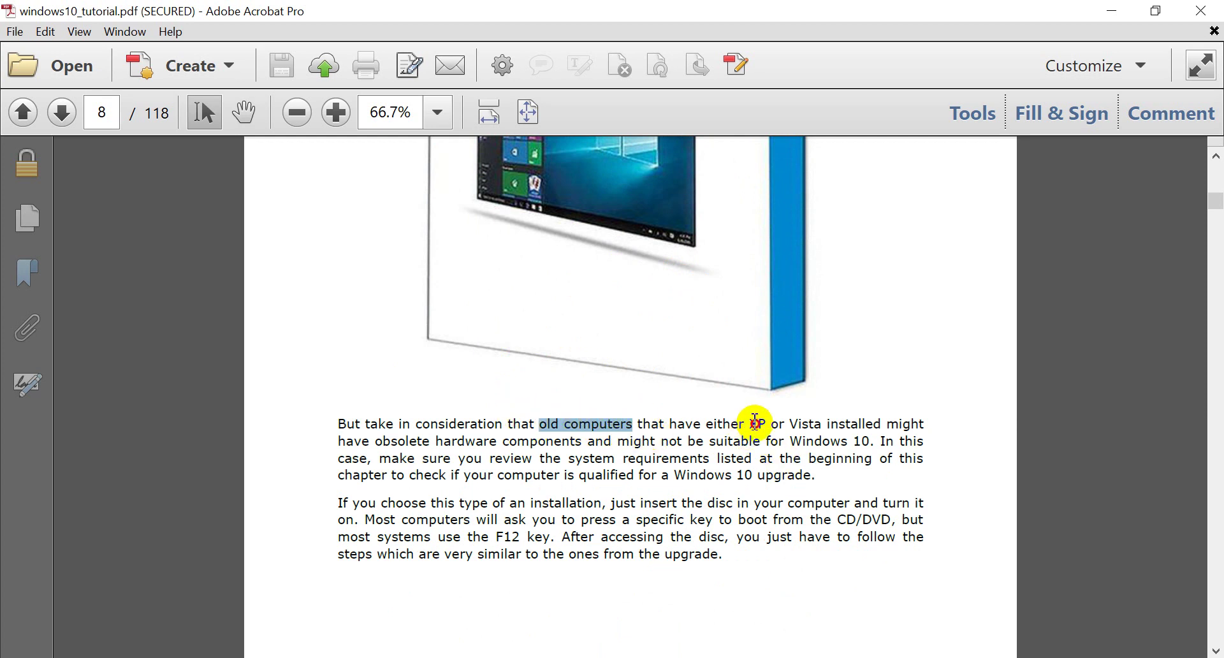
pyautogui.moveTo(755, 422); pyautogui.dragTo(833, 431)
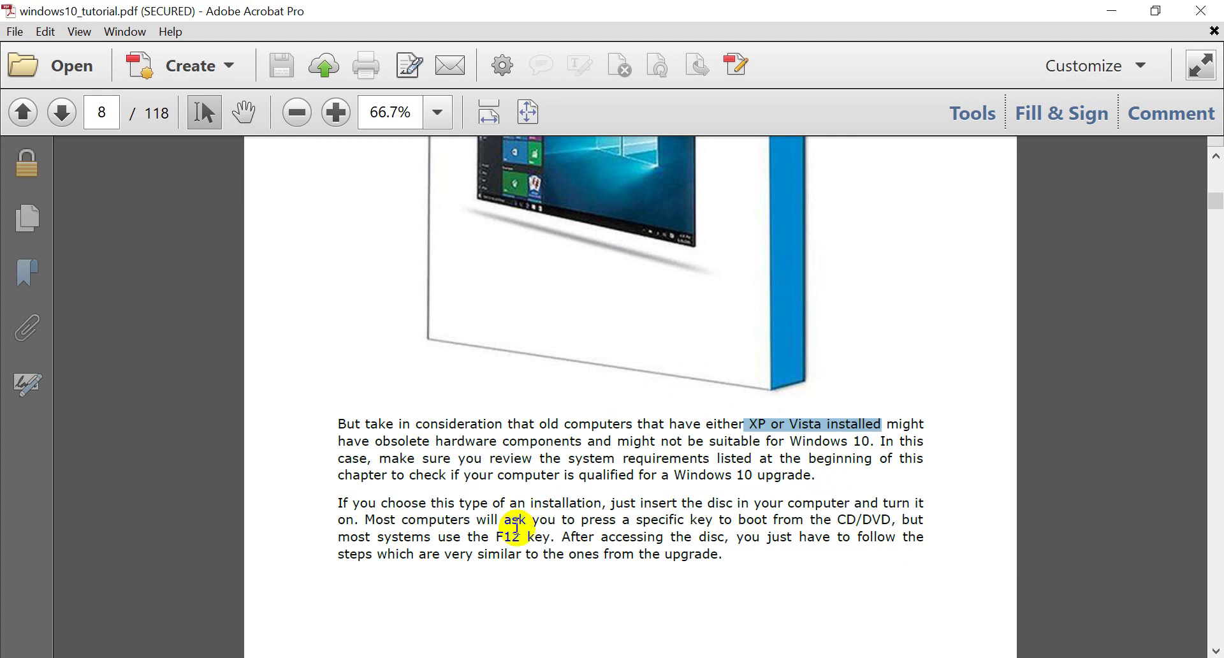
pyautogui.moveTo(496, 536); pyautogui.dragTo(527, 546)
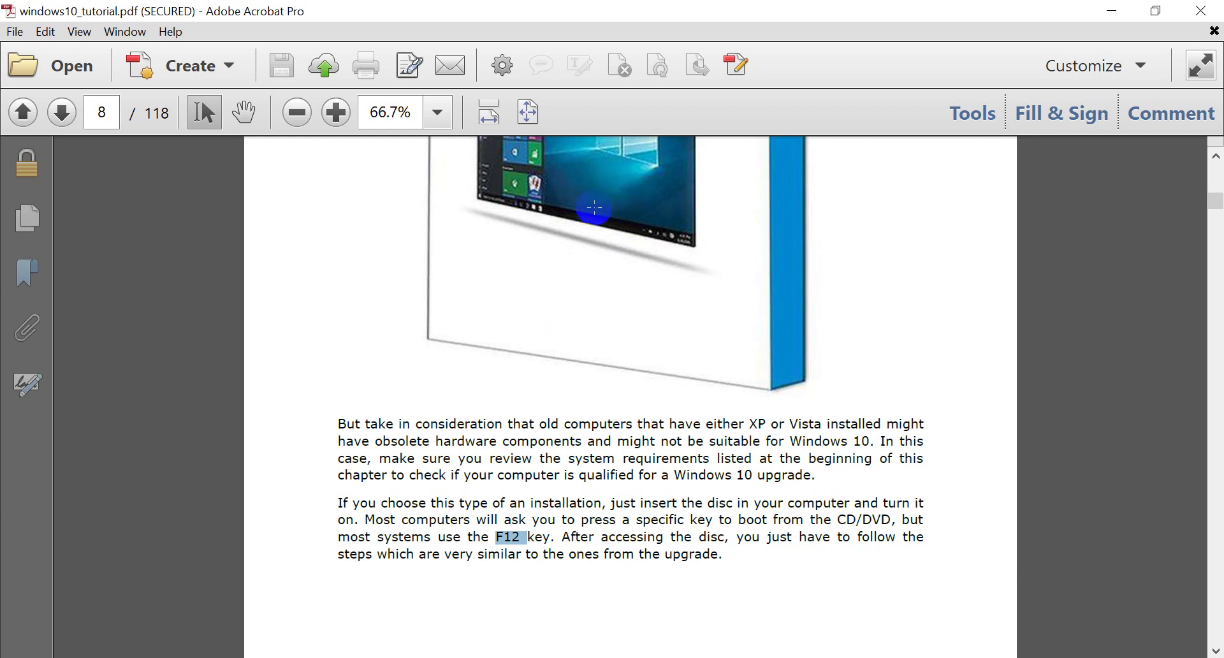
# - Revisit the box picture and continue to the Welcome Screen section of chapter 3, "Windows 10 – Getting Started", on page 9
pyautogui.scroll(3, 566, 389)
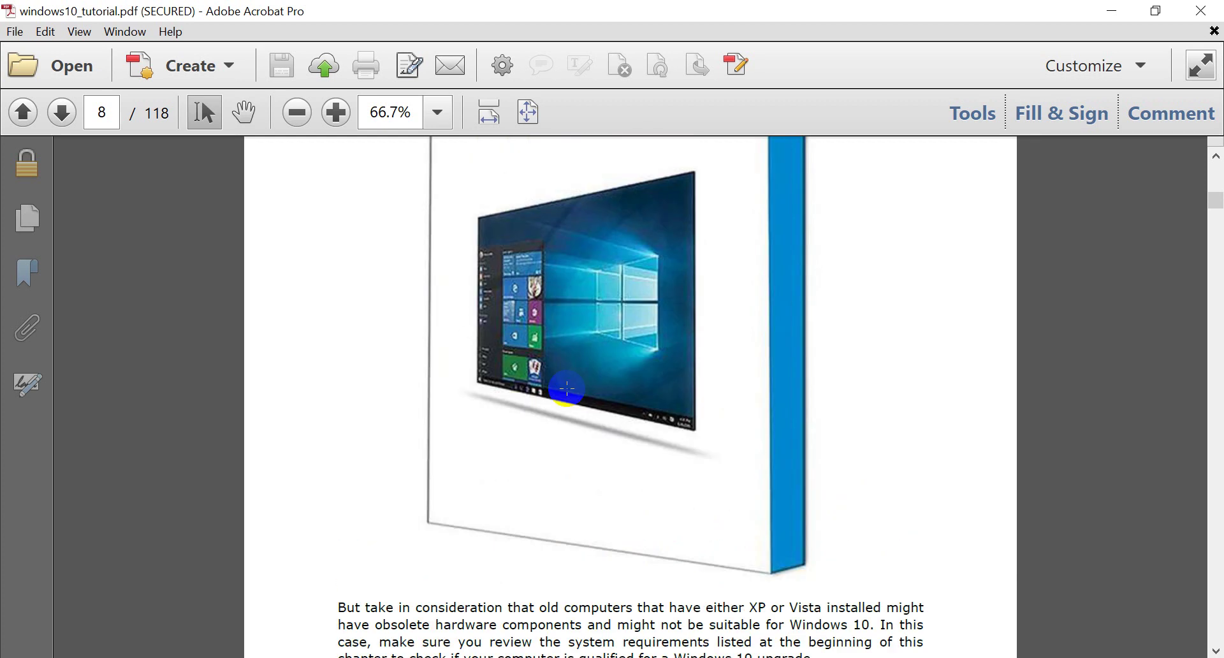
pyautogui.scroll(3, 566, 388)
pyautogui.scroll(-12, 598, 390)
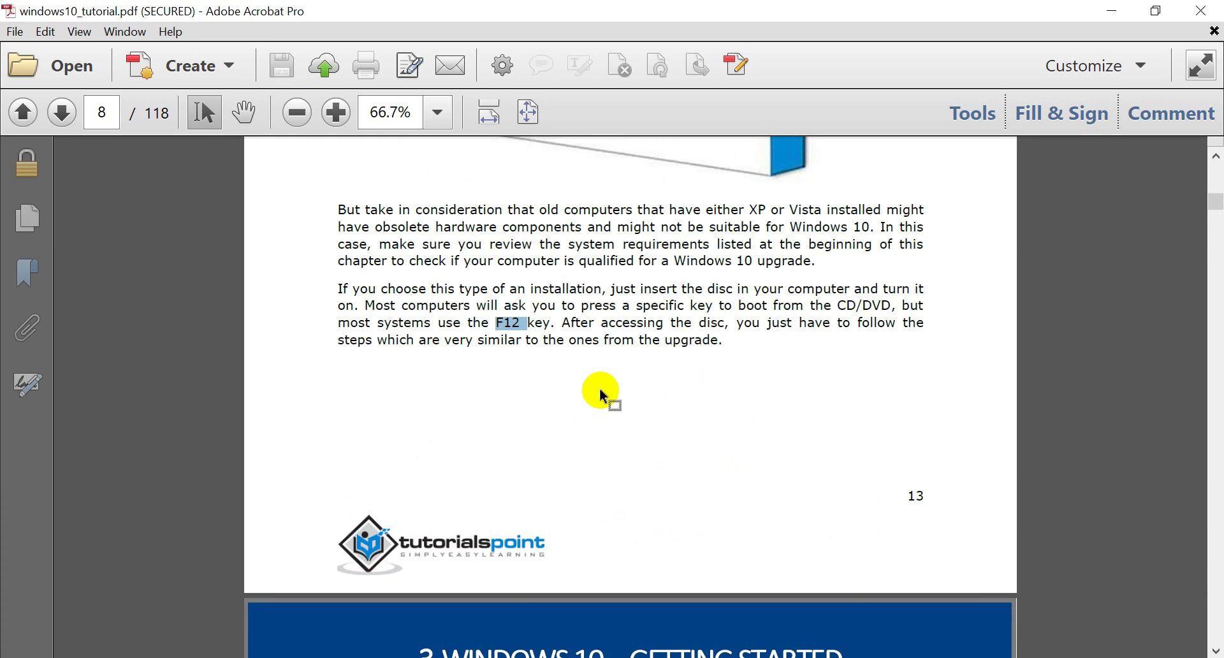
pyautogui.scroll(-3, 598, 388)
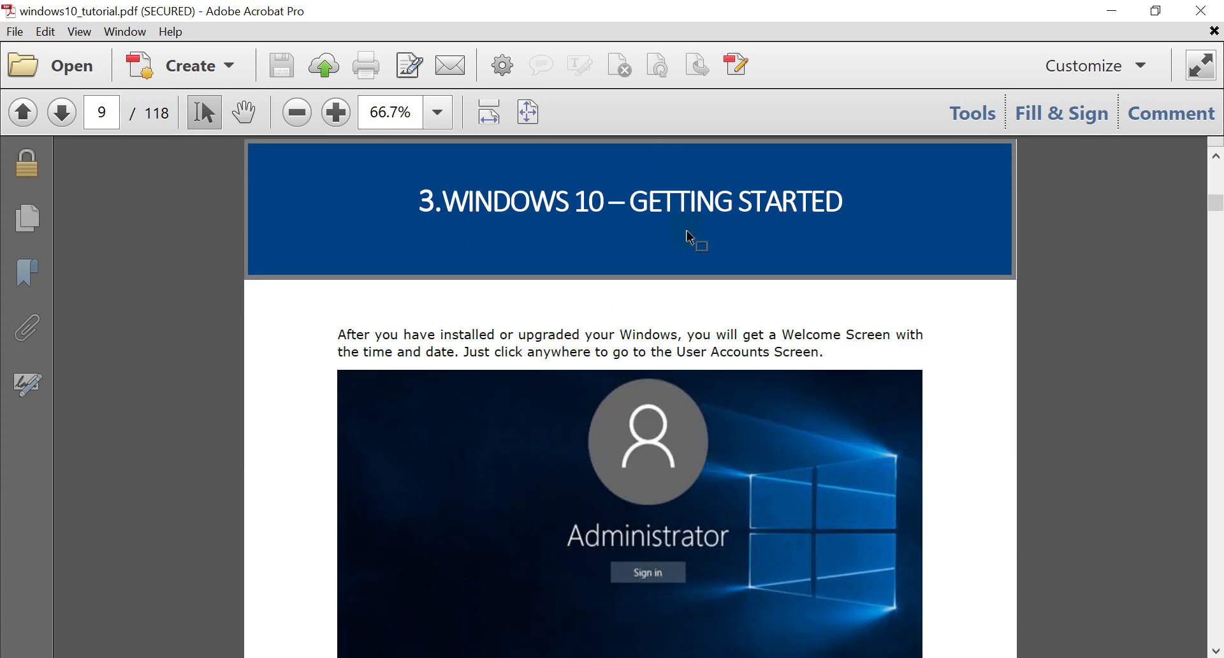
pyautogui.scroll(-3, 642, 324)
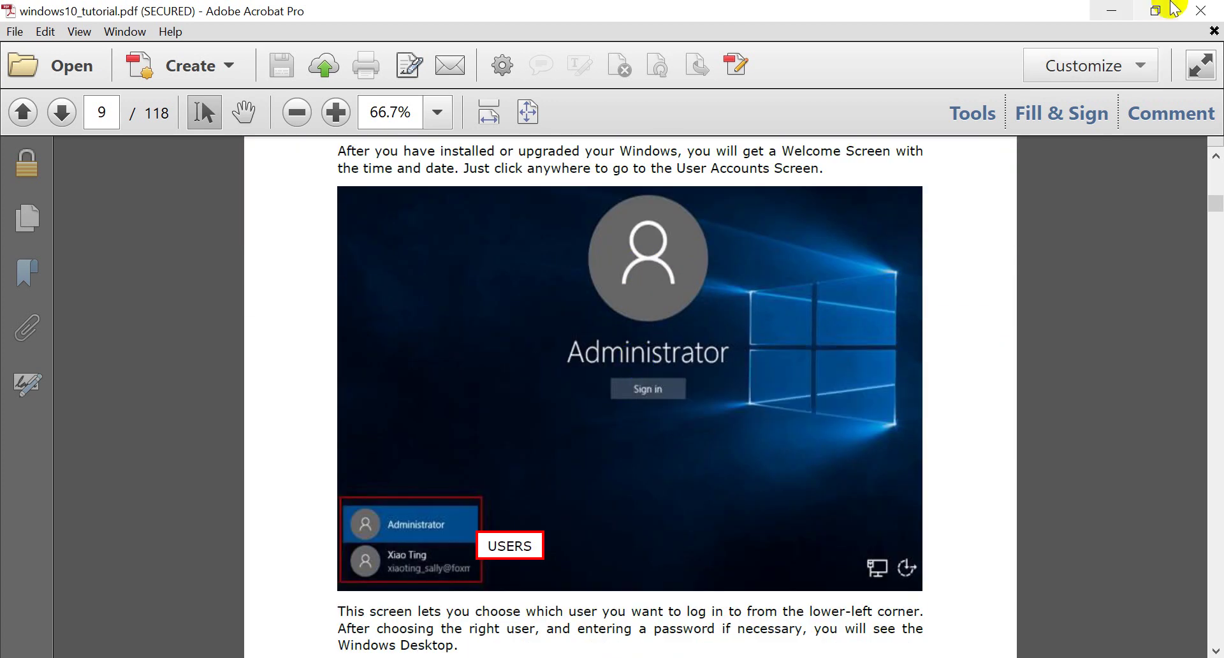
# - Show the Windows desktop with its taskbar previews and Start button, and return to windows10_tutorial.pdf
pyautogui.click(1092, 8)
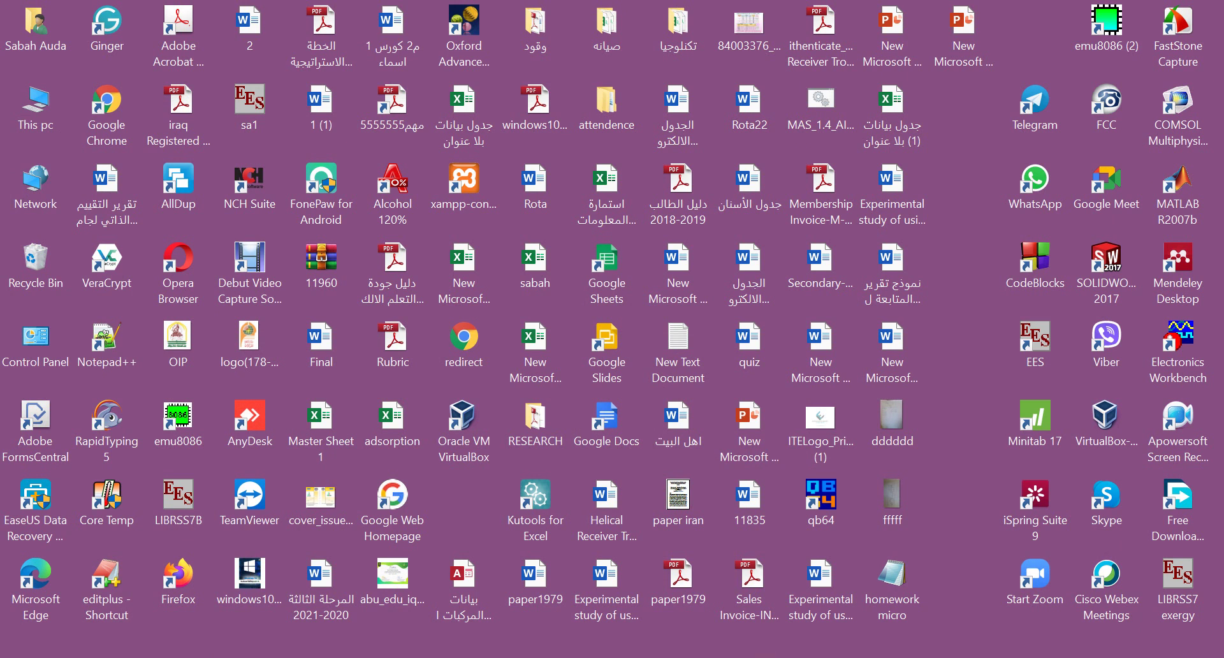
pyautogui.moveTo(340, 657)
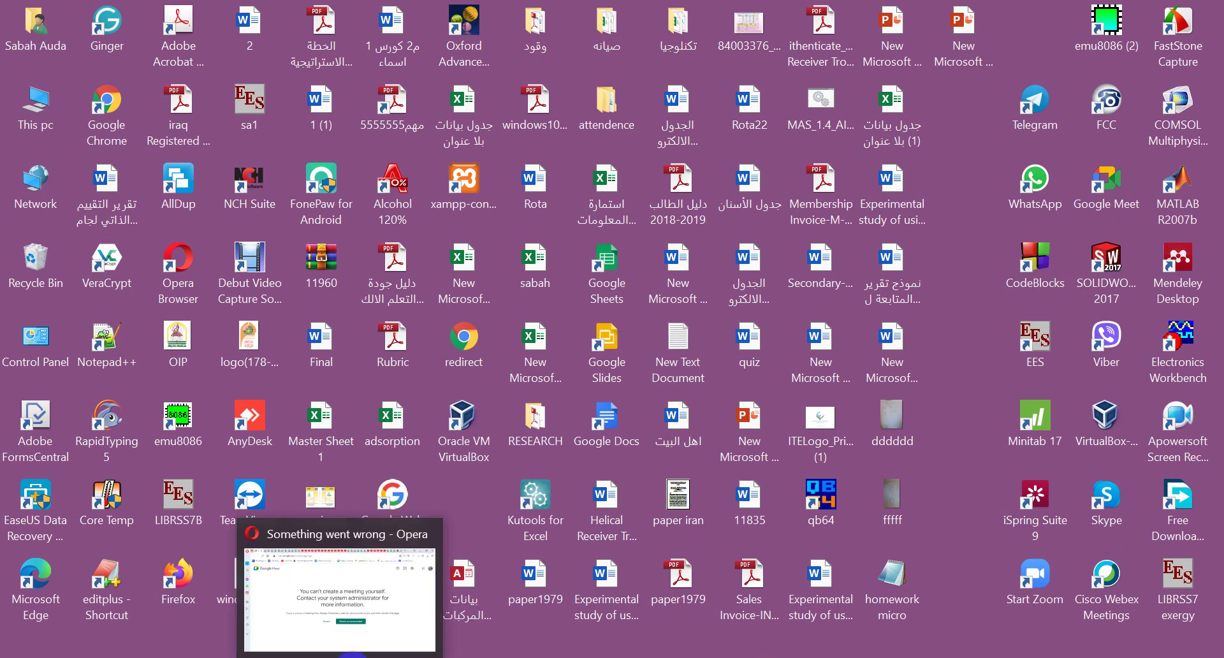
pyautogui.moveTo(195, 657)
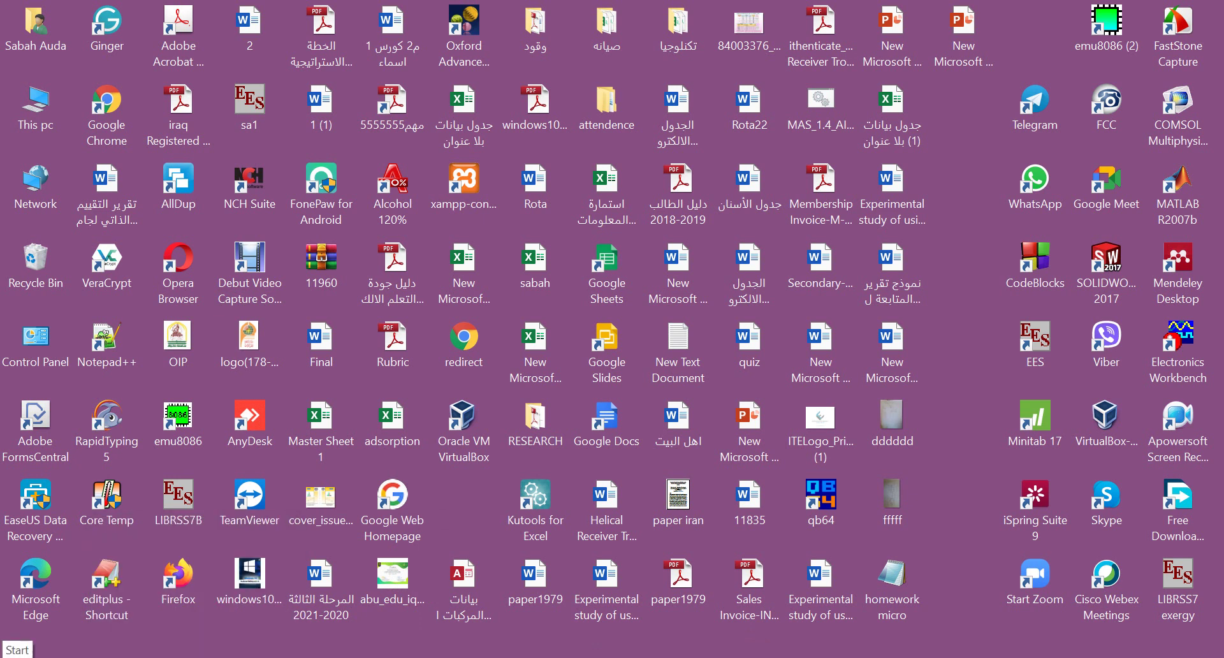
pyautogui.moveTo(410, 650)
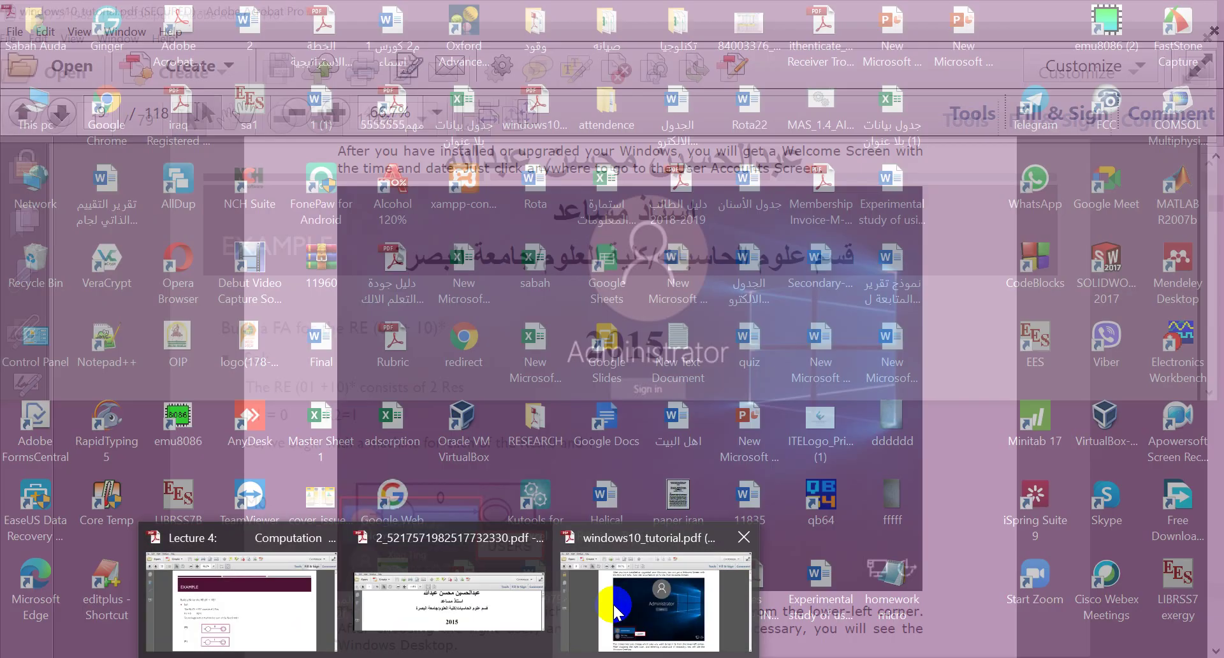
pyautogui.click(616, 609)
# - Review the user sign-in picture and its description on page 9 and continue to the labelled desktop picture on page 10
pyautogui.click(768, 502)
pyautogui.scroll(-4, 768, 508)
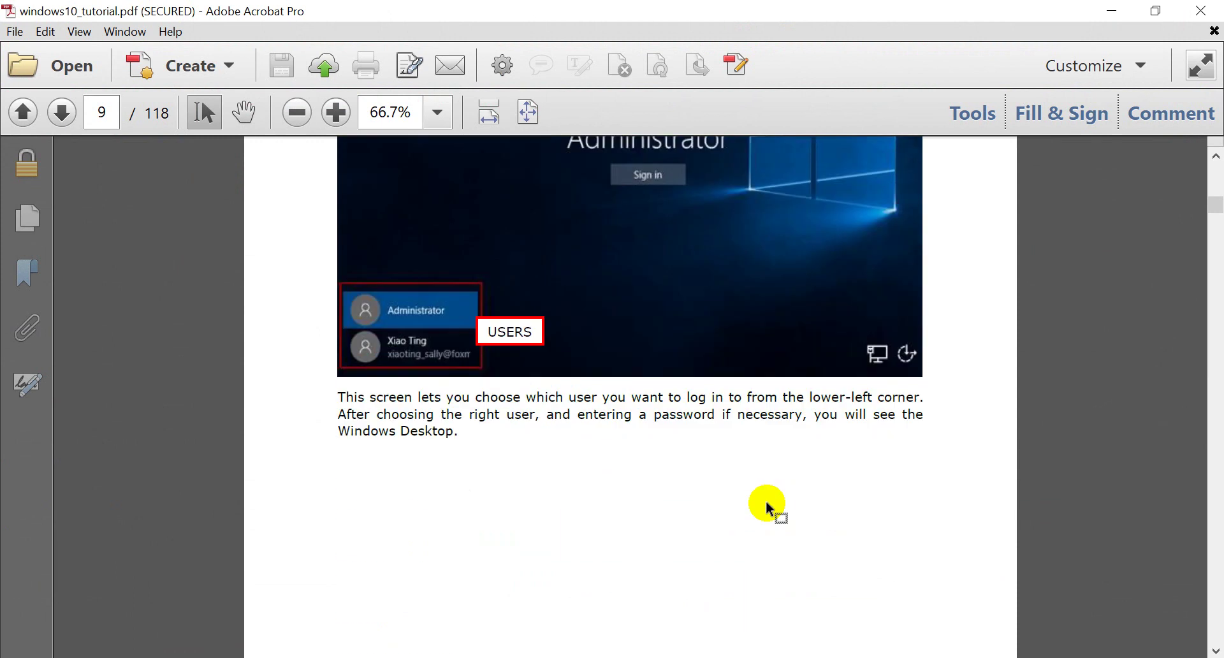
pyautogui.click(758, 244)
pyautogui.scroll(4, 733, 314)
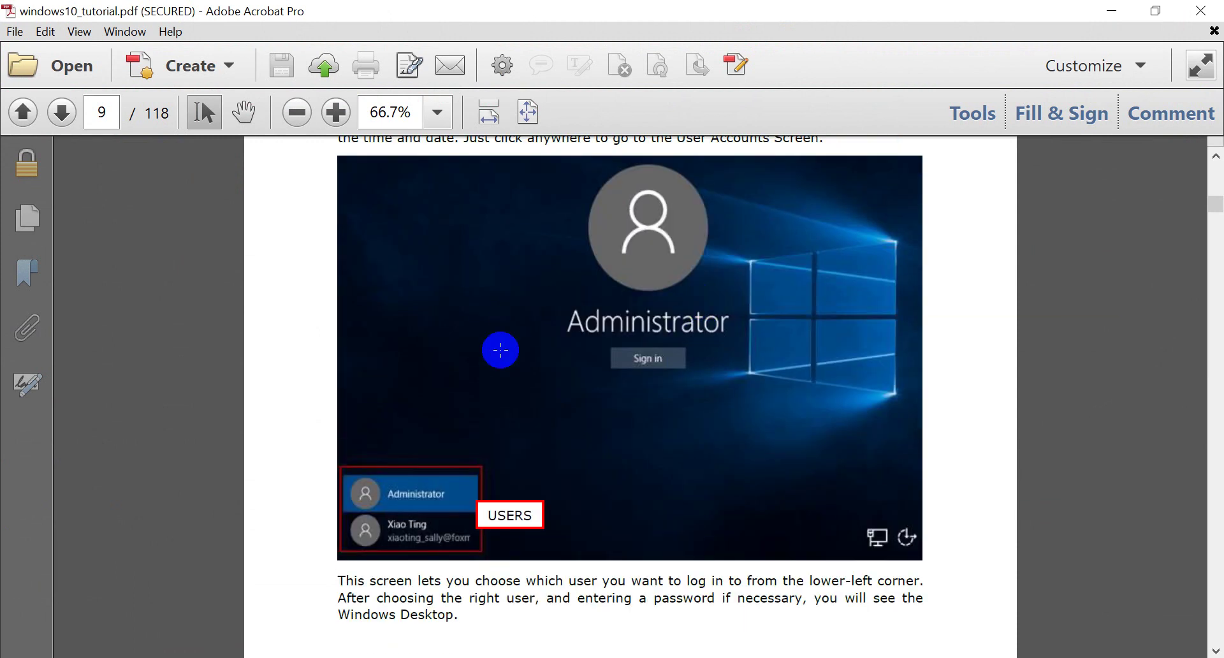
pyautogui.scroll(-4, 616, 456)
pyautogui.scroll(-10, 646, 438)
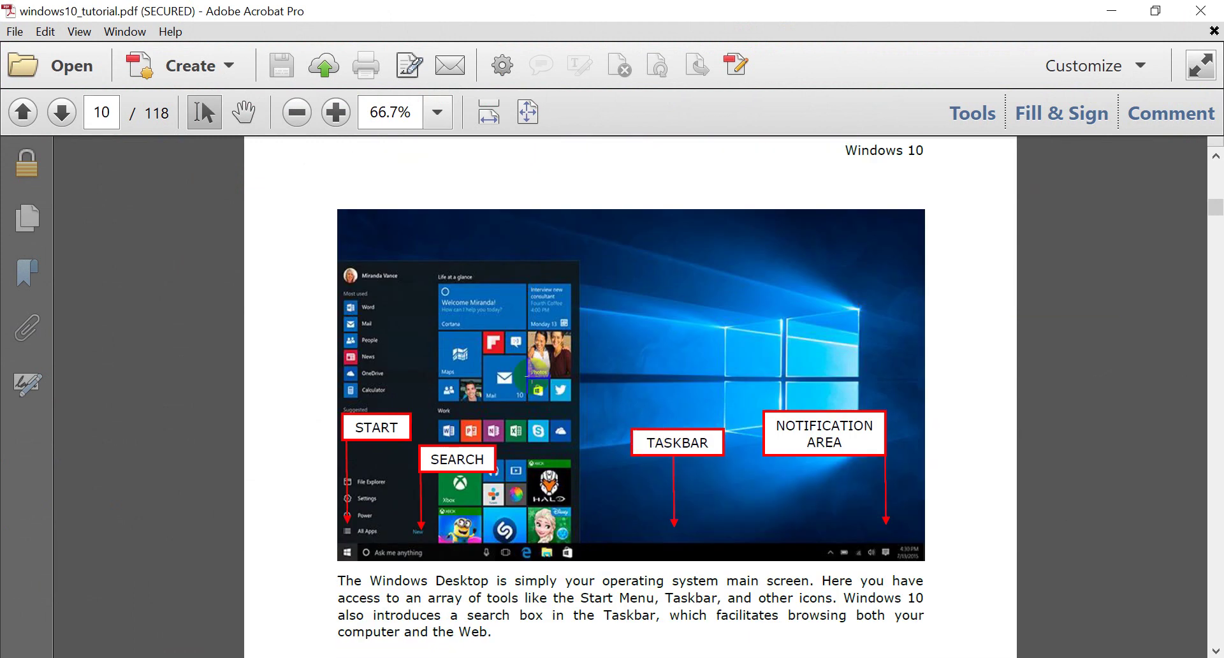
# - Mark the desktop background, taskbar and START label in the page 10 picture, and briefly show the computer's own Start menu
pyautogui.moveTo(995, 382); pyautogui.dragTo(621, 279)
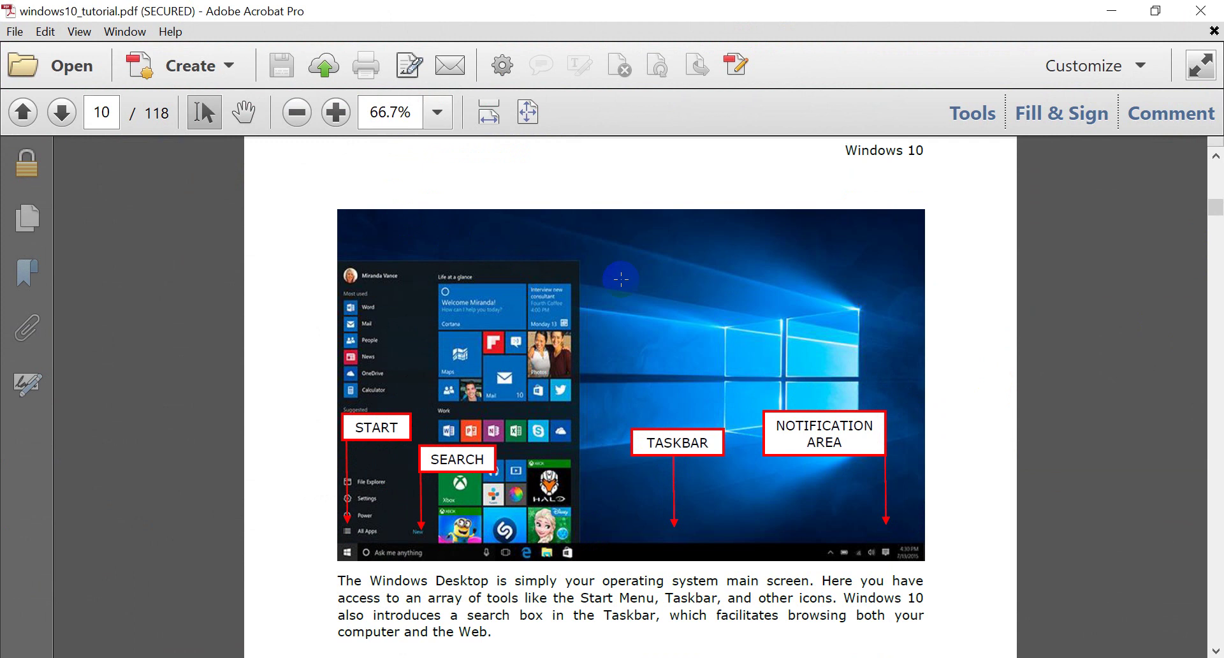
pyautogui.moveTo(653, 349); pyautogui.dragTo(793, 476)
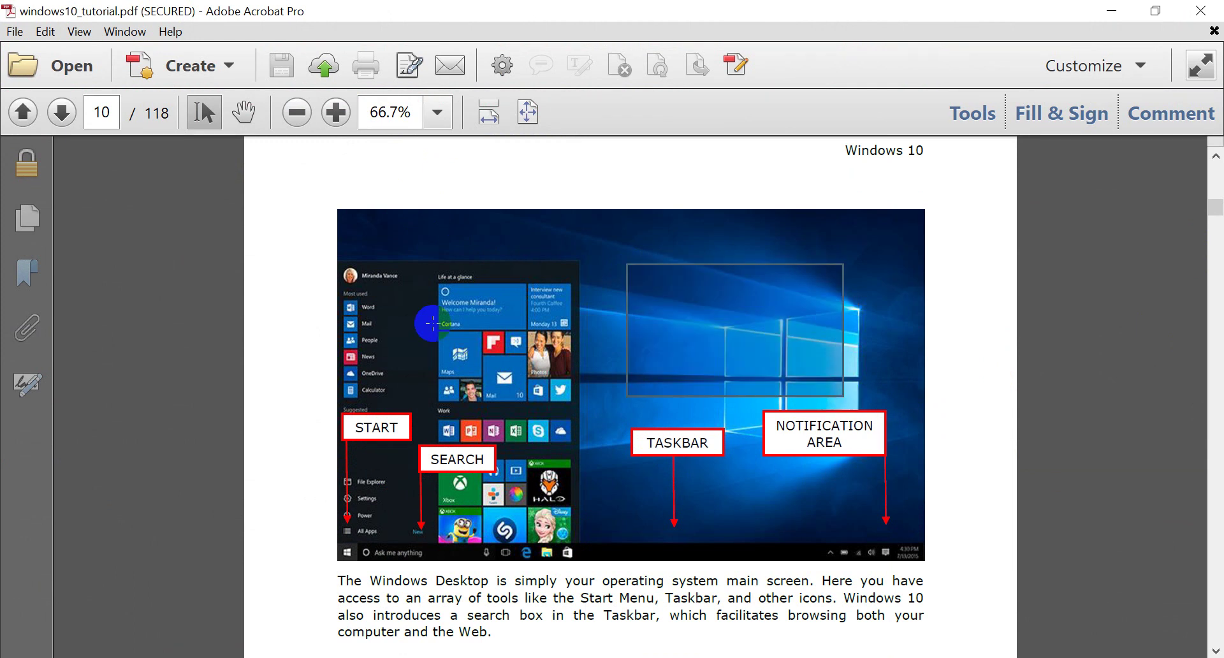
pyautogui.click(16, 655)
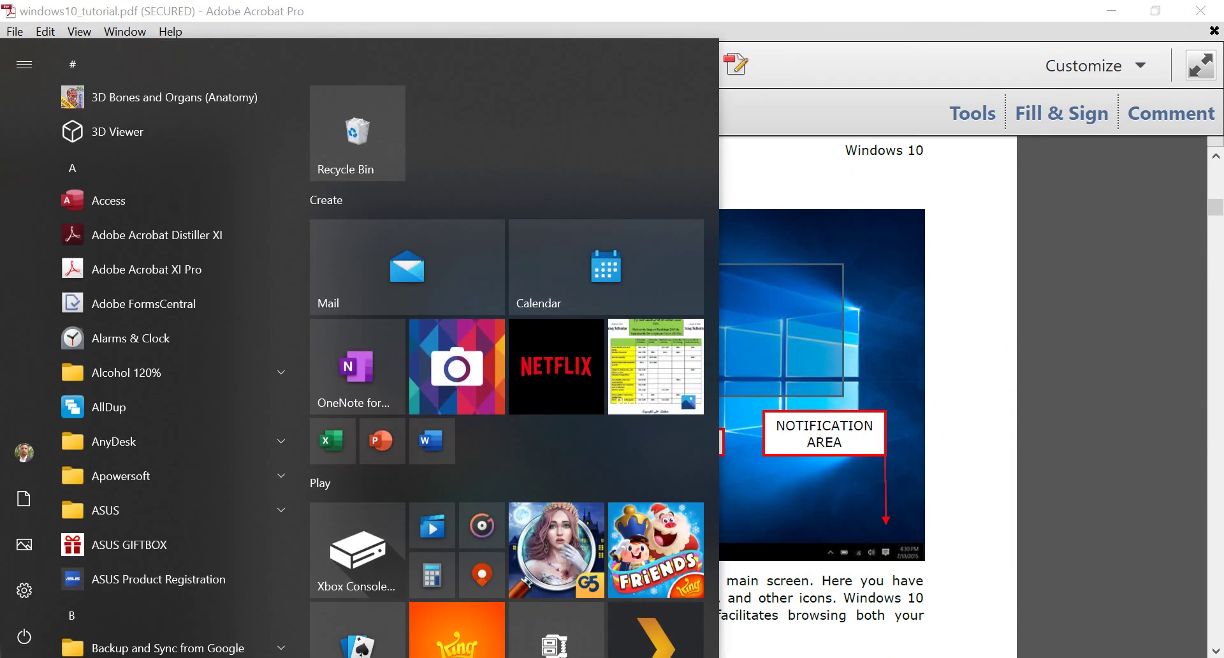
pyautogui.click(16, 655)
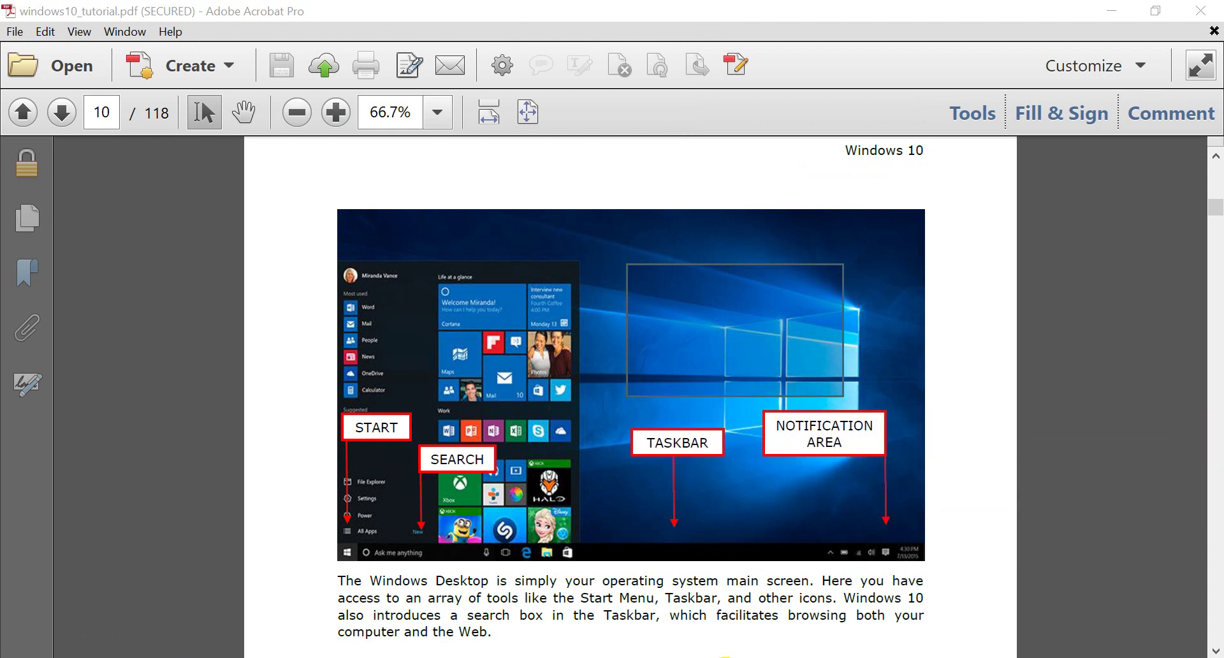
pyautogui.moveTo(911, 531); pyautogui.dragTo(308, 573)
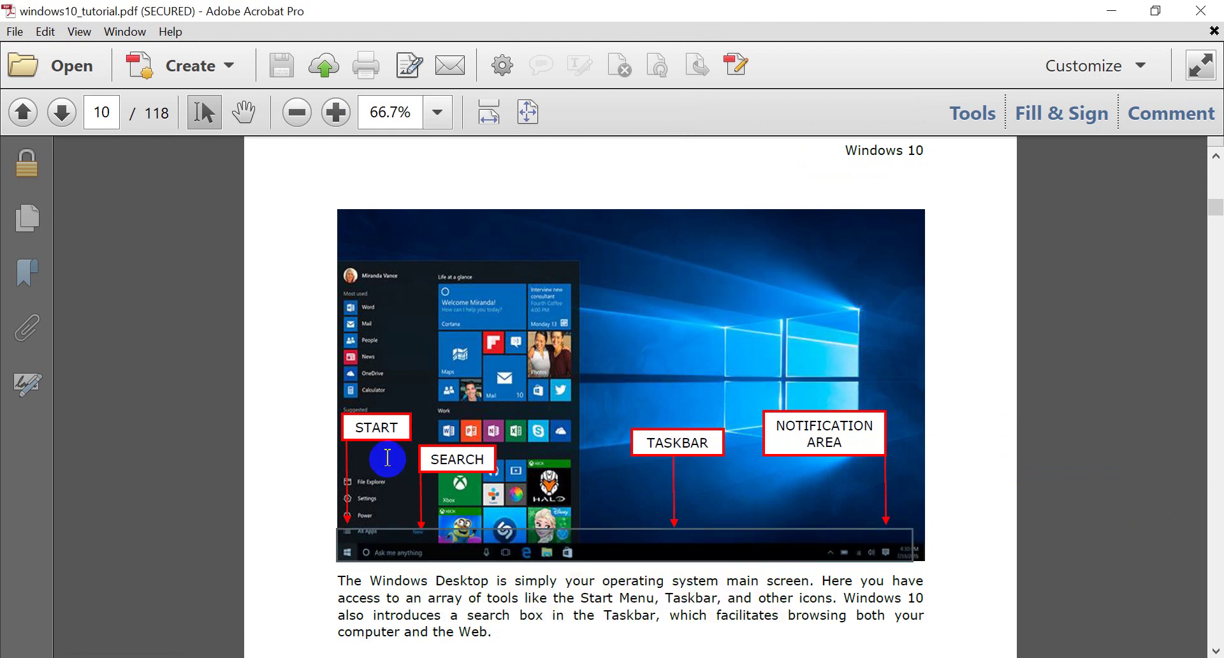
pyautogui.moveTo(355, 427); pyautogui.dragTo(370, 426)
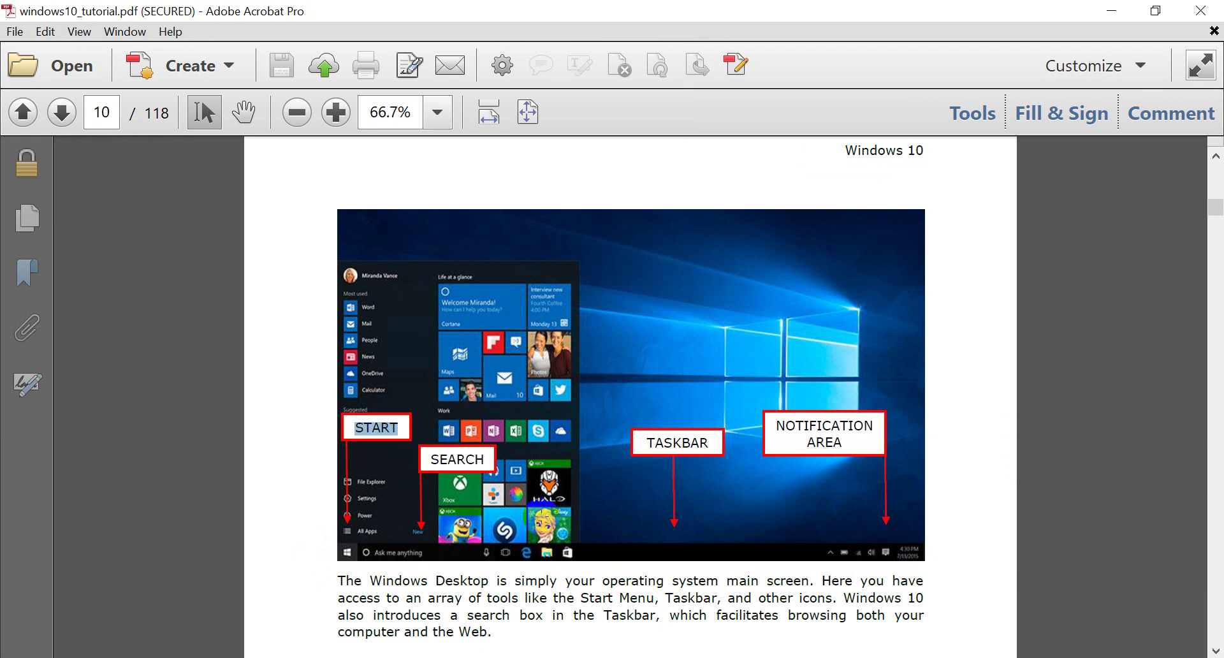
# - Continue to chapter 4, "Windows 10 – GUI Basics", on page 11 and review its labelled desktop picture
pyautogui.scroll(-15, 582, 486)
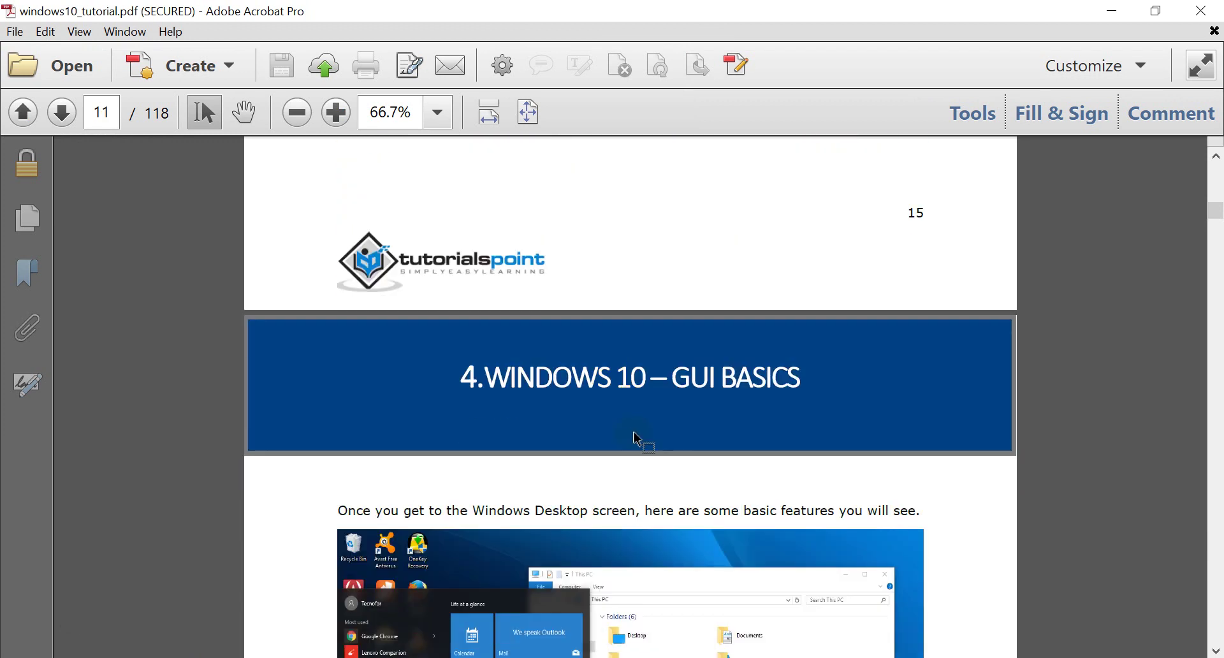
pyautogui.scroll(-3, 636, 439)
pyautogui.scroll(-1, 640, 424)
pyautogui.scroll(1, 656, 355)
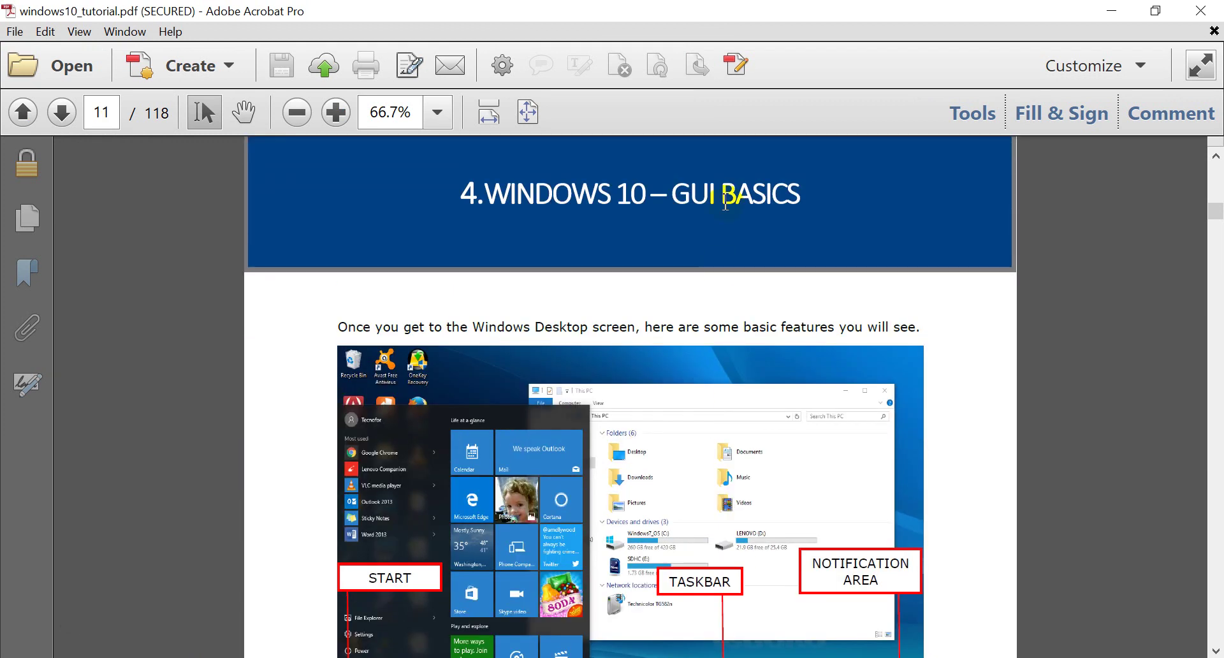
pyautogui.scroll(-3, 716, 418)
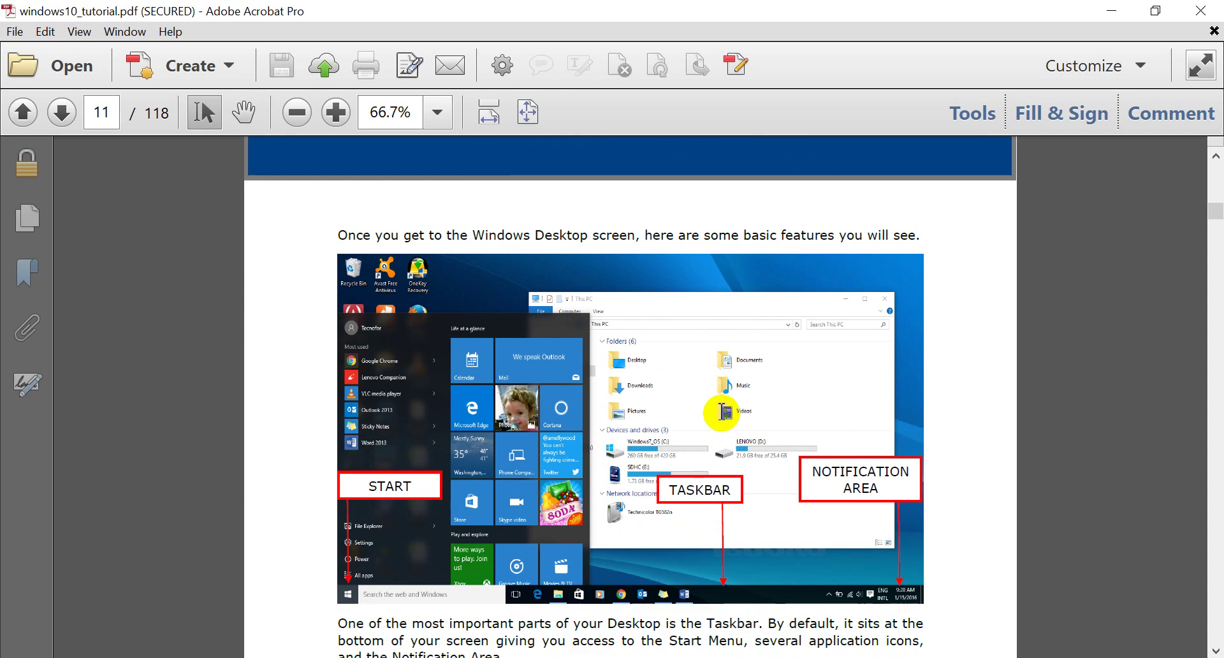
pyautogui.scroll(1, 773, 324)
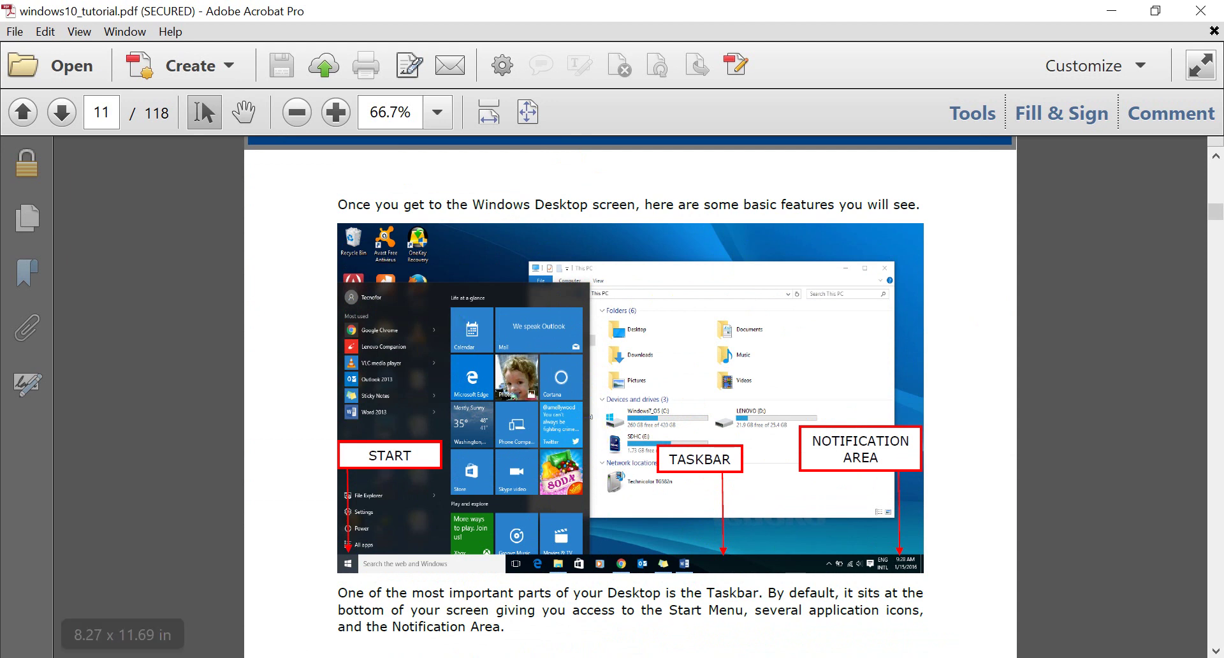
# - Show the computer's own Start menu and notification area panel, and return to the page 11 desktop picture
pyautogui.click(18, 651)
pyautogui.press('Escape')
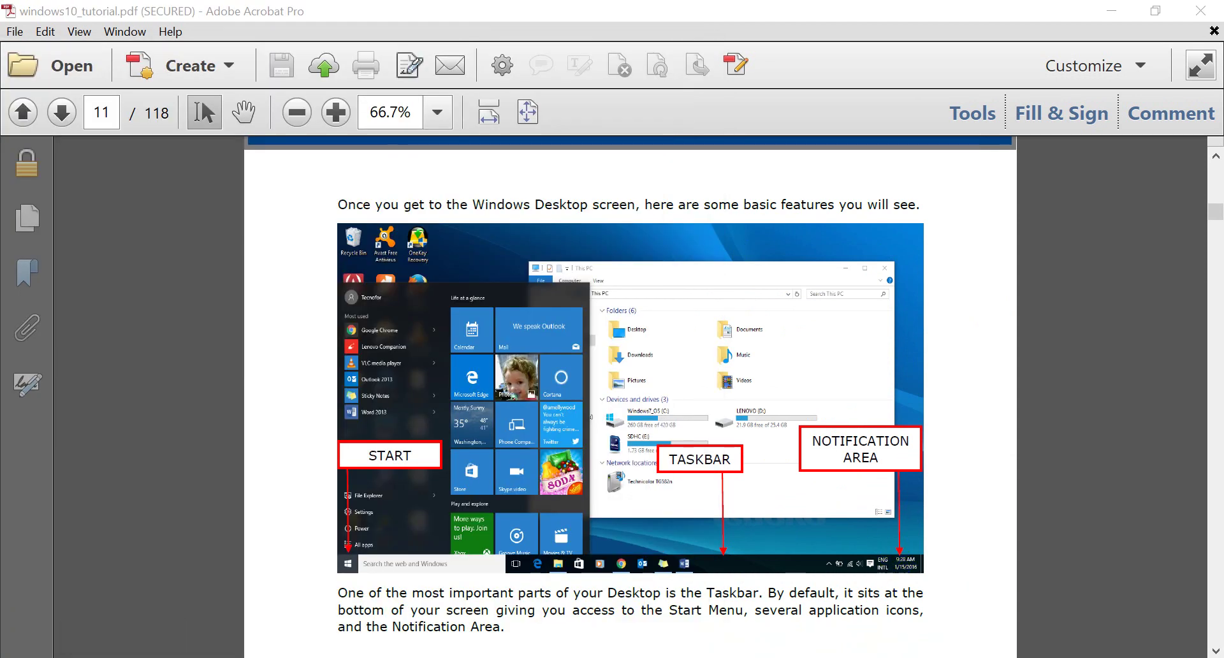
pyautogui.click(1197, 657)
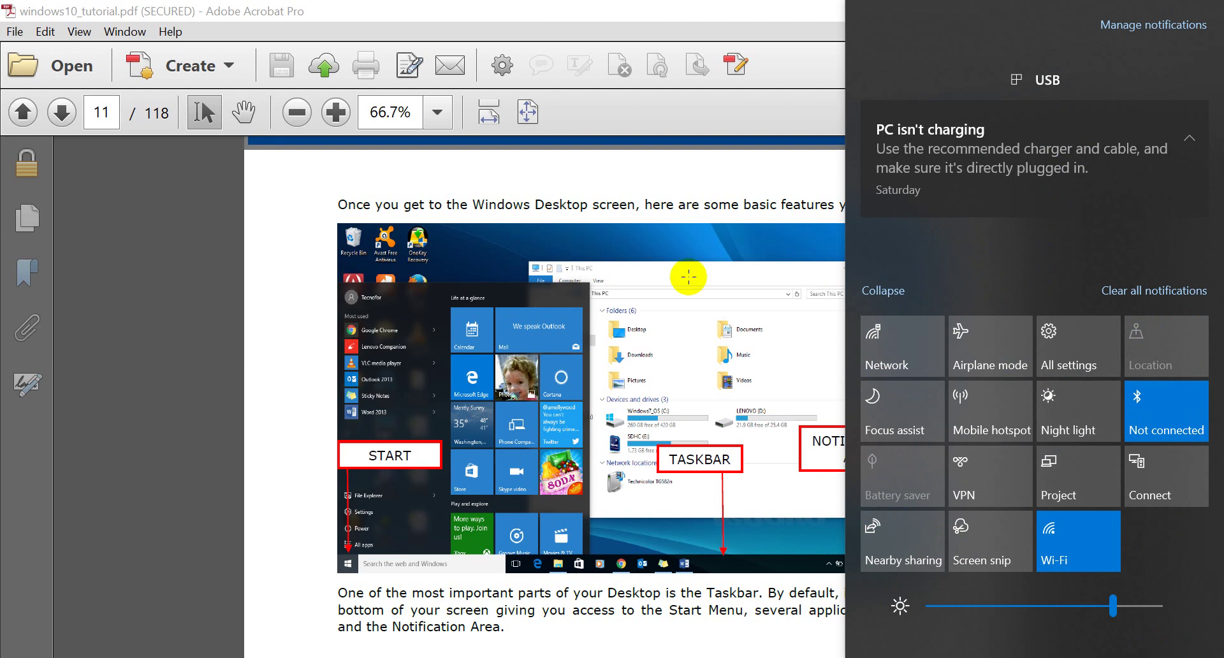
pyautogui.click(694, 256)
# - Continue to the Windows section on page 11 and highlight "Windows 10" and the paragraph describing the Taskbar
pyautogui.scroll(-4, 795, 470)
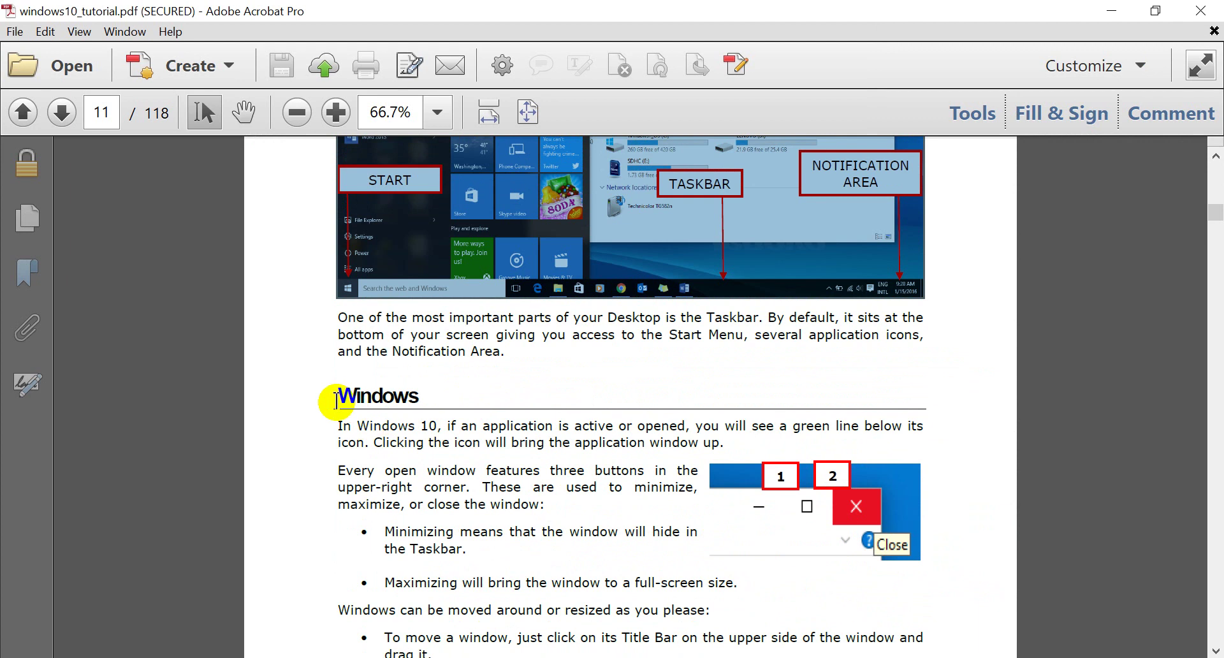
pyautogui.moveTo(336, 400); pyautogui.dragTo(419, 391)
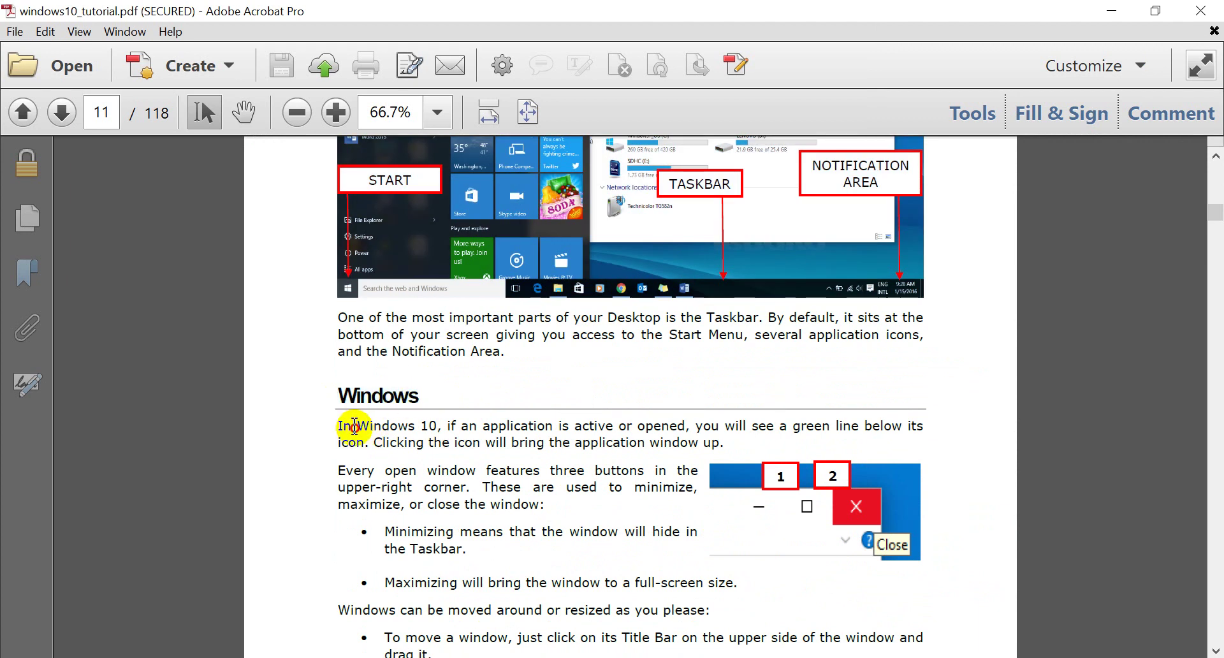
pyautogui.moveTo(355, 425); pyautogui.dragTo(443, 422)
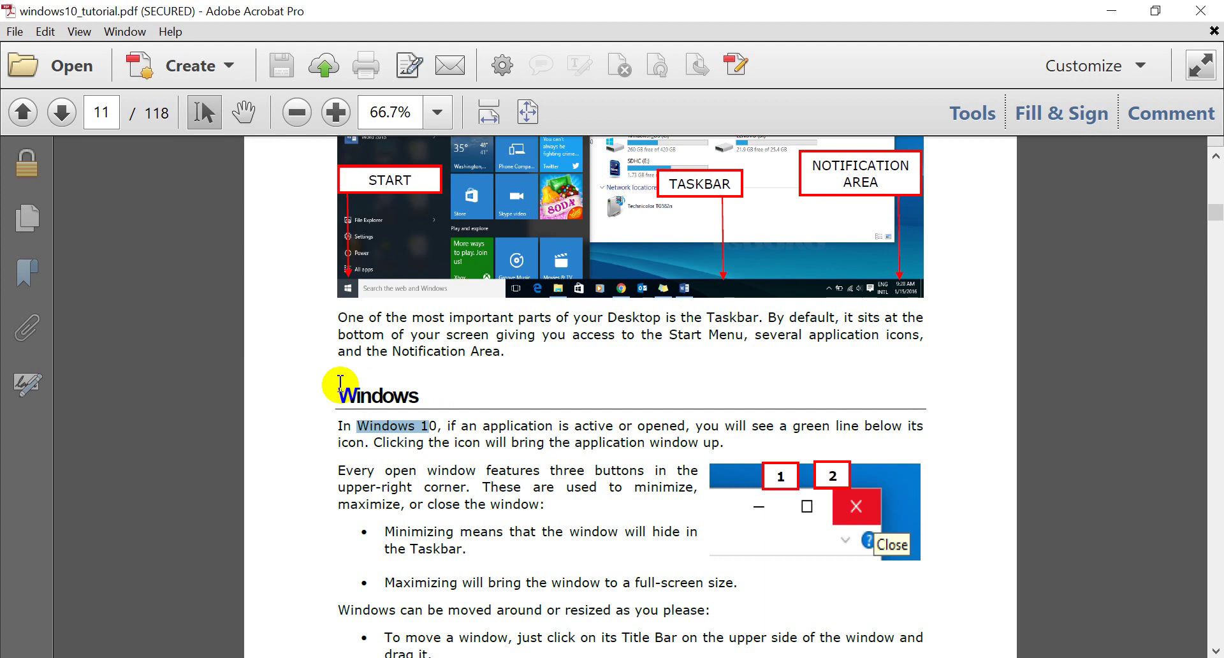
pyautogui.moveTo(340, 383); pyautogui.dragTo(415, 390)
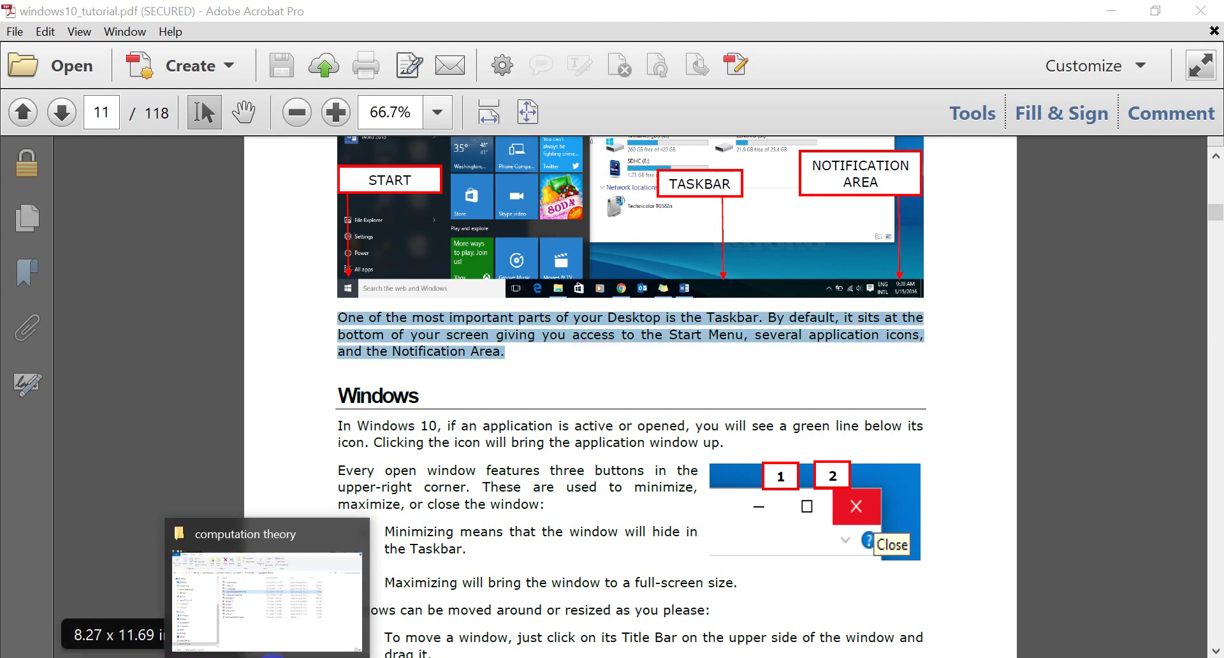
# - Bring up the computation theory folder window, browse the OneDrive folders Desktop, My Doc and المستندات, and close the window
pyautogui.click(268, 574)
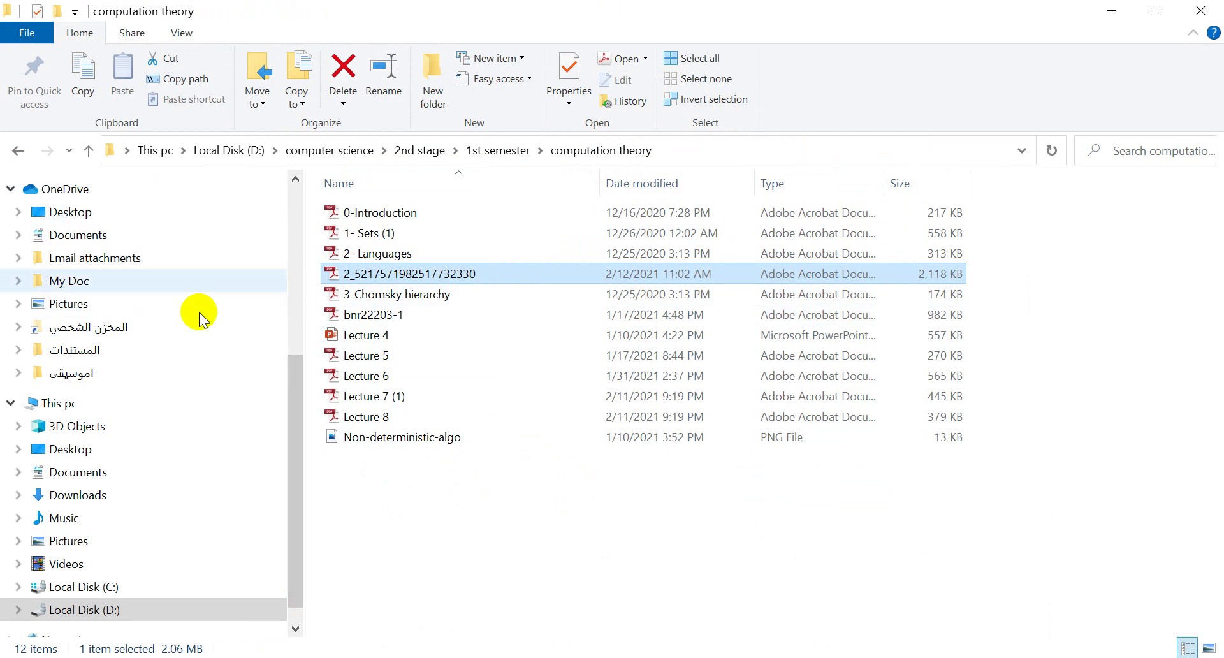
pyautogui.click(78, 219)
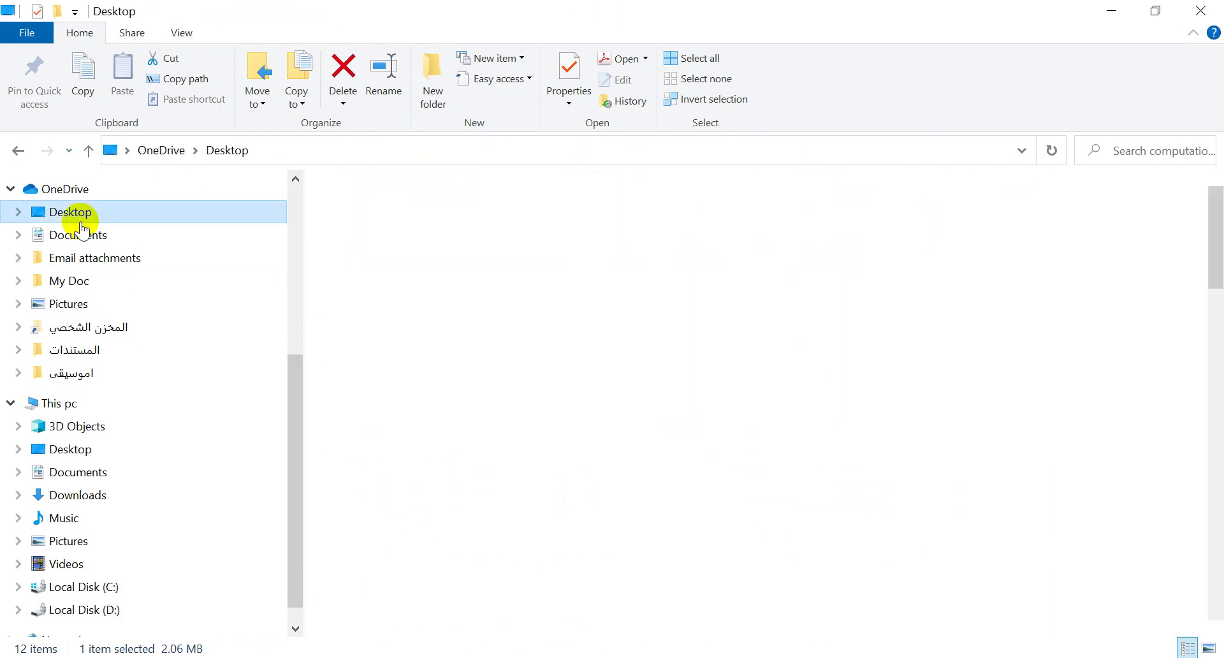
pyautogui.click(42, 292)
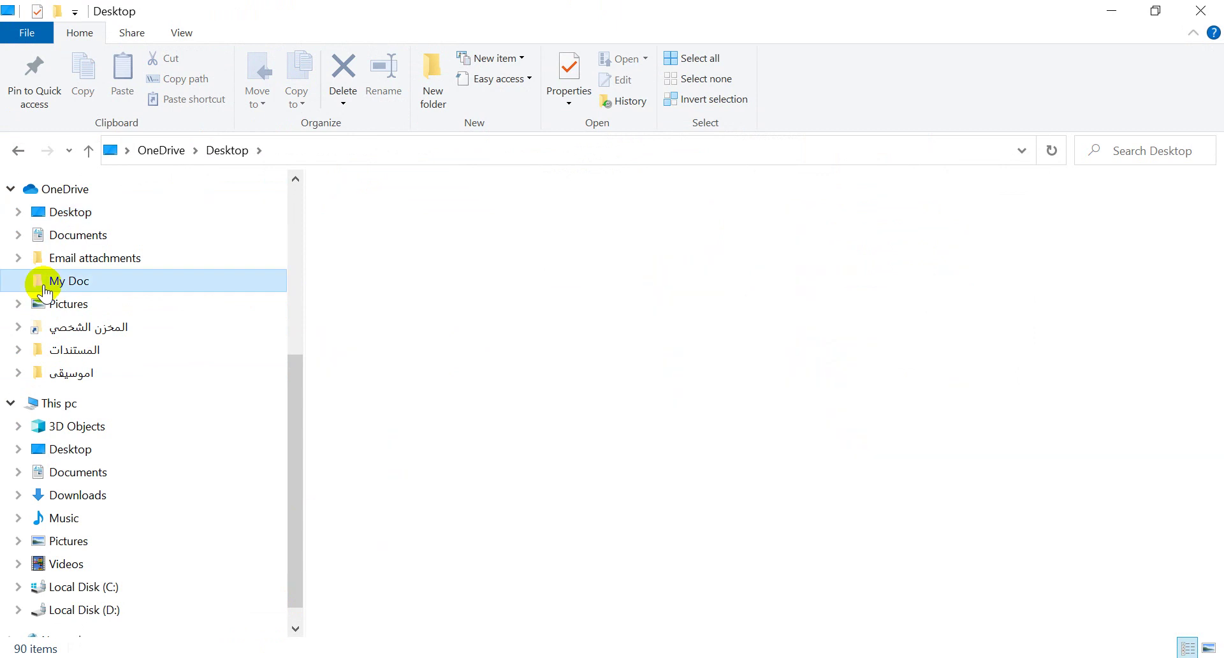
pyautogui.click(80, 352)
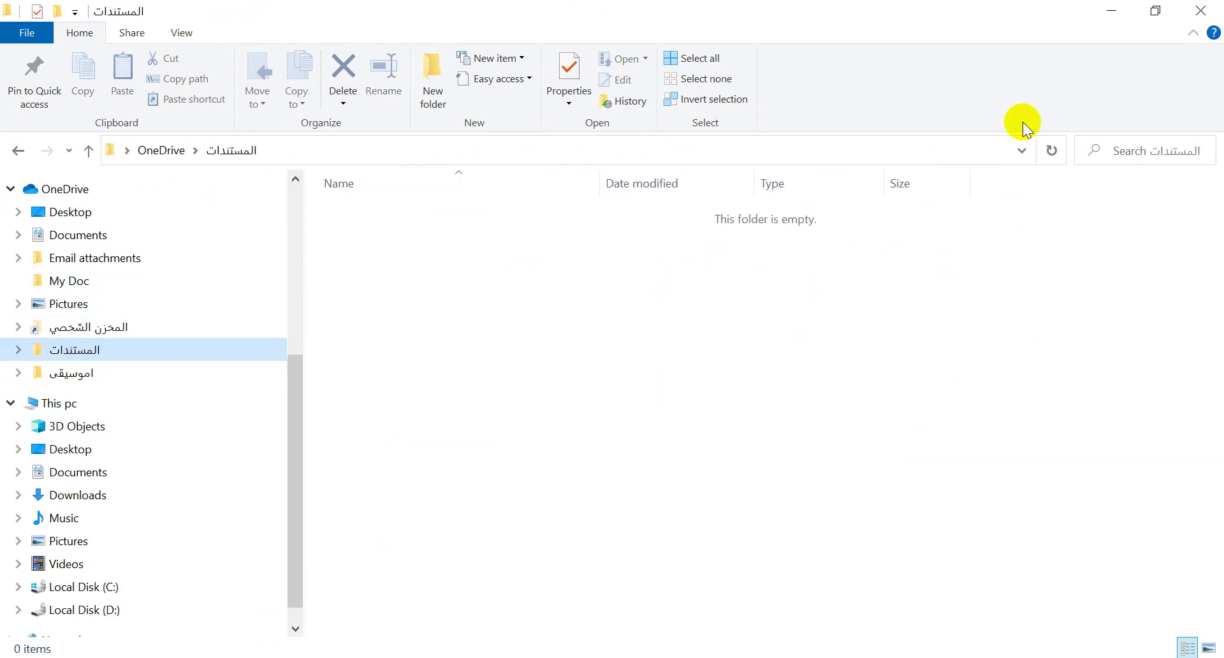
pyautogui.click(1202, 12)
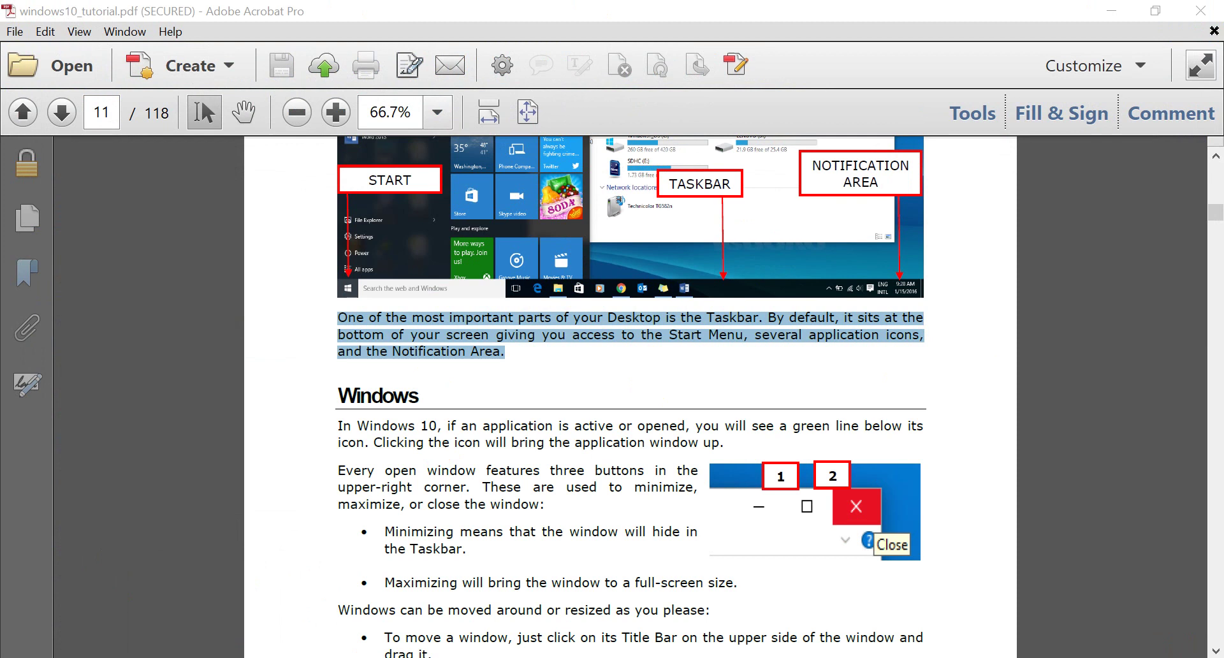
# - Open a new File Explorer window, restore it down, maximize it, minimize it, and bring it back to the front
pyautogui.press('super+e')
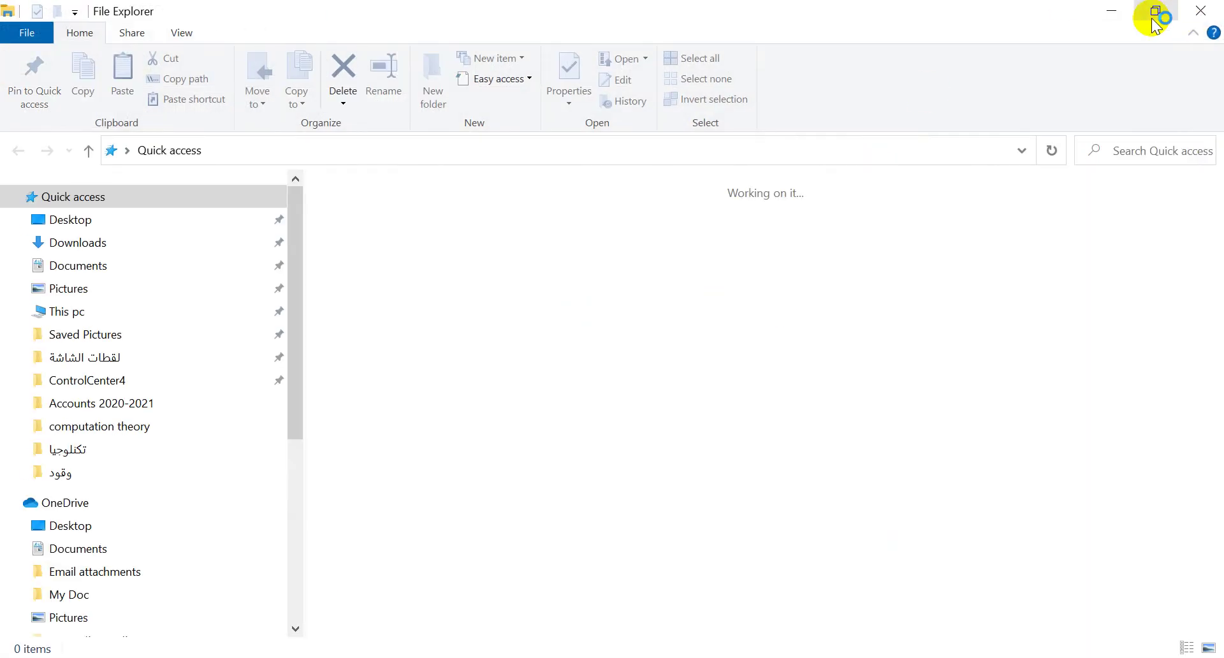
pyautogui.click(1155, 15)
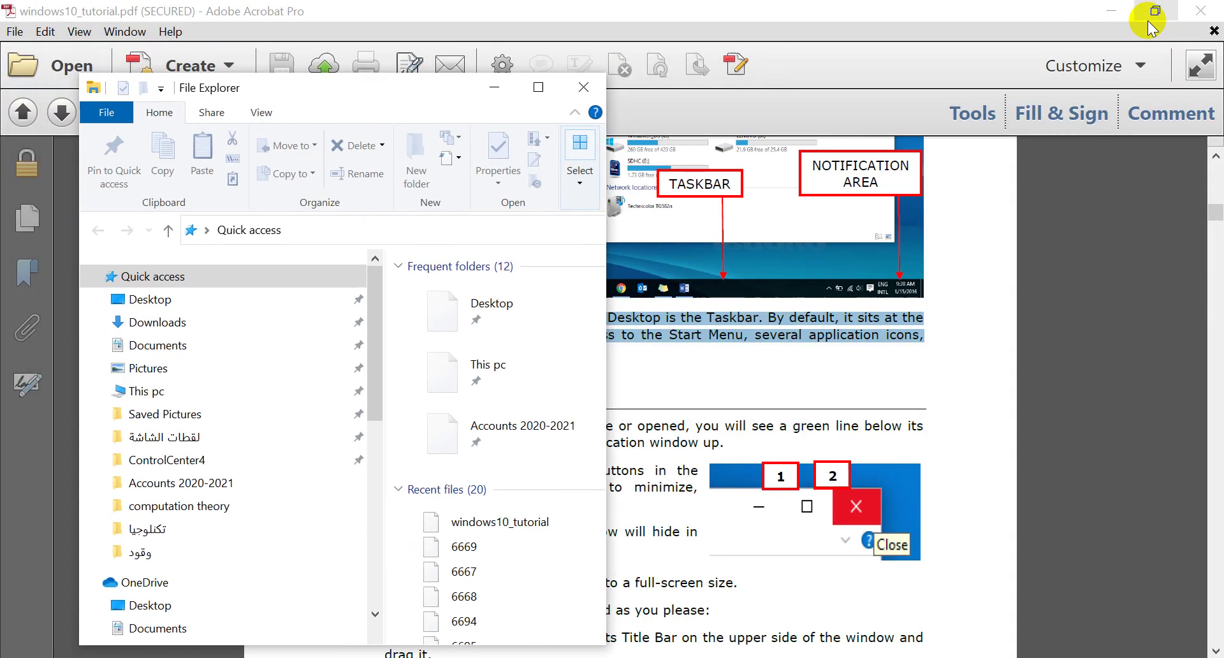
pyautogui.click(550, 90)
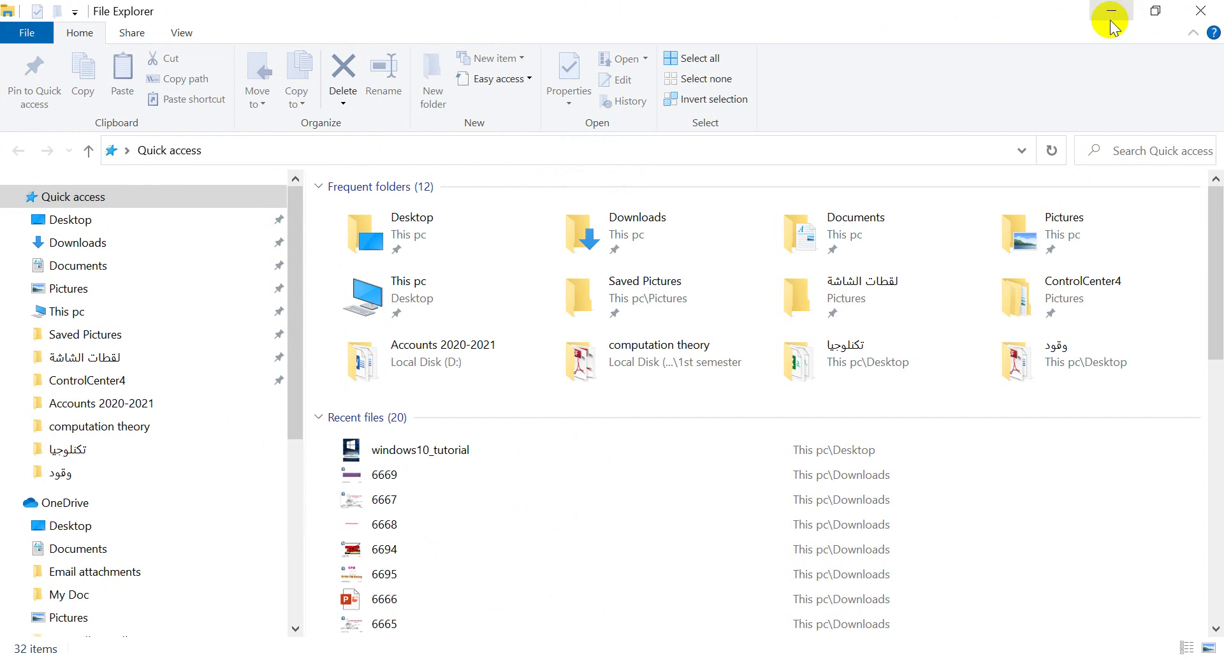
pyautogui.click(1111, 14)
pyautogui.moveTo(268, 653)
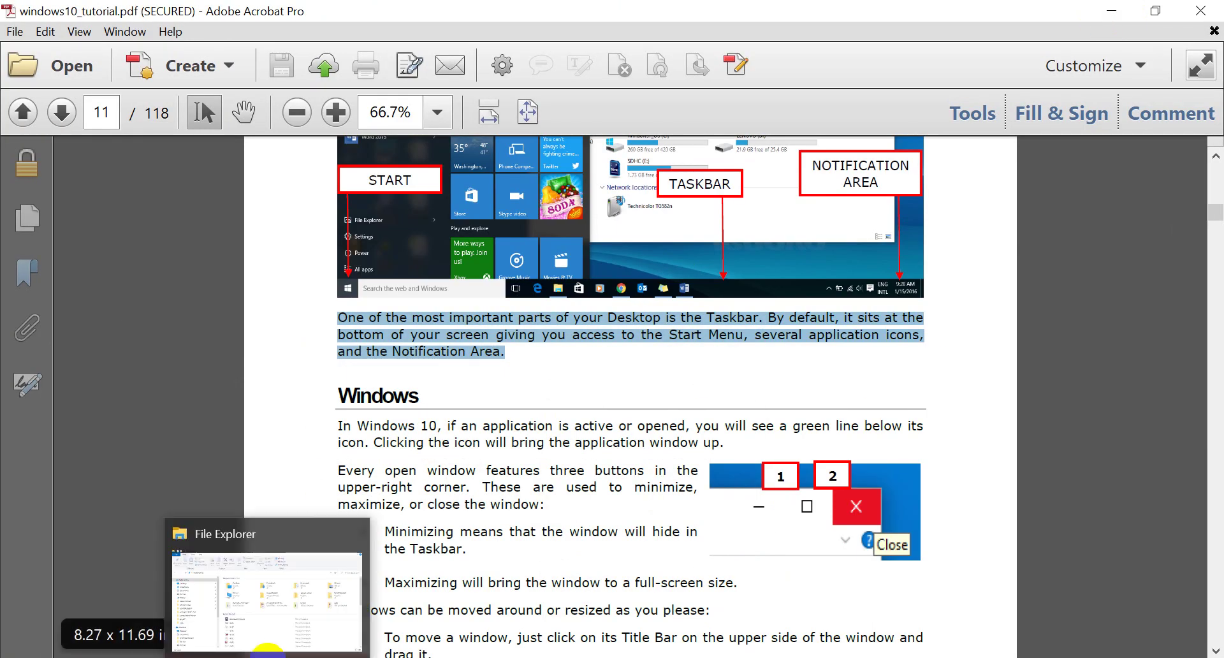
pyautogui.click(292, 610)
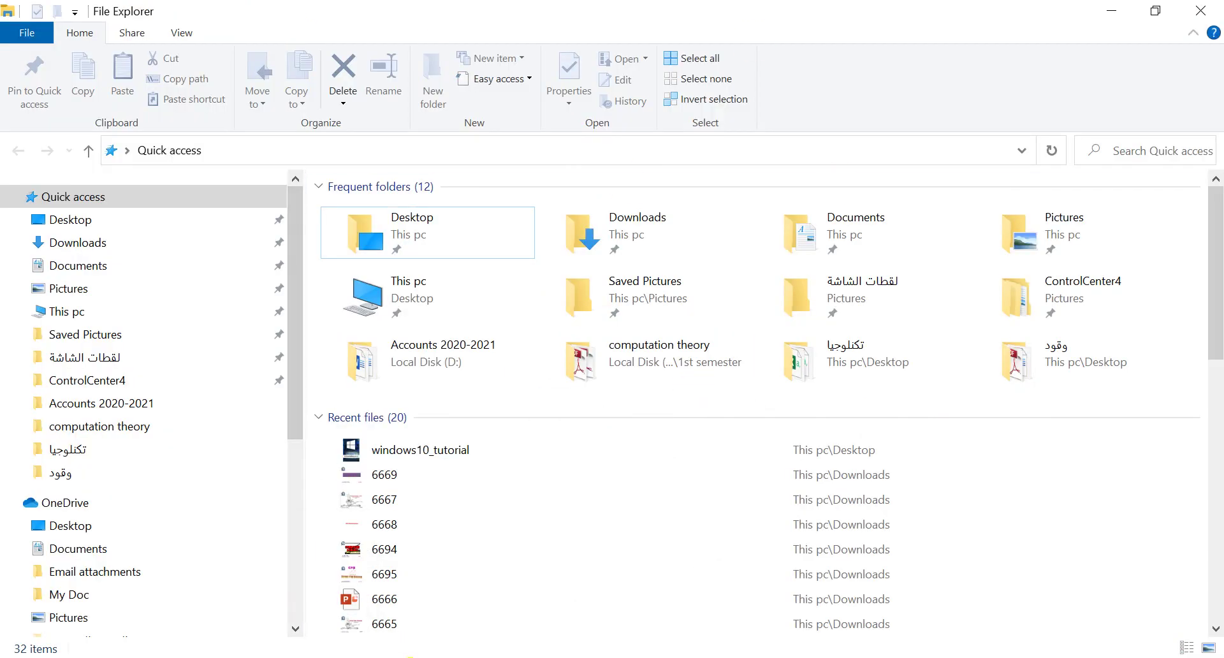
# - Switch back to windows10_tutorial.pdf and highlight the opening of the Windows section, up to "active or opened"
pyautogui.moveTo(451, 656)
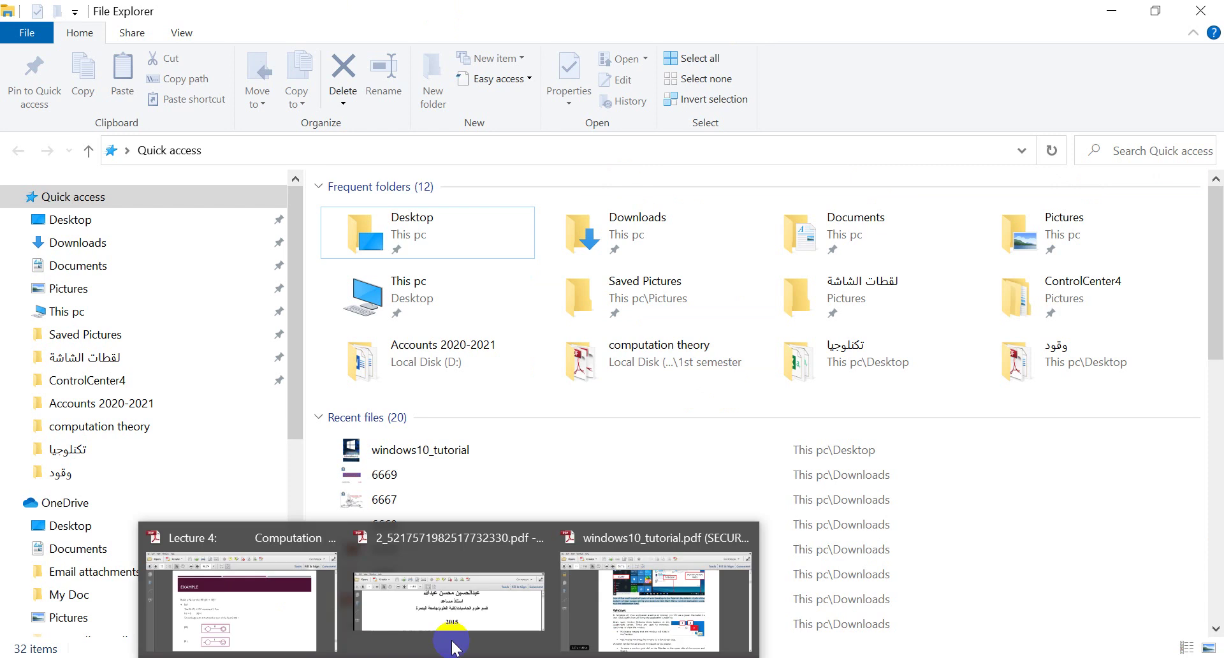
pyautogui.click(695, 611)
pyautogui.scroll(-2, 726, 562)
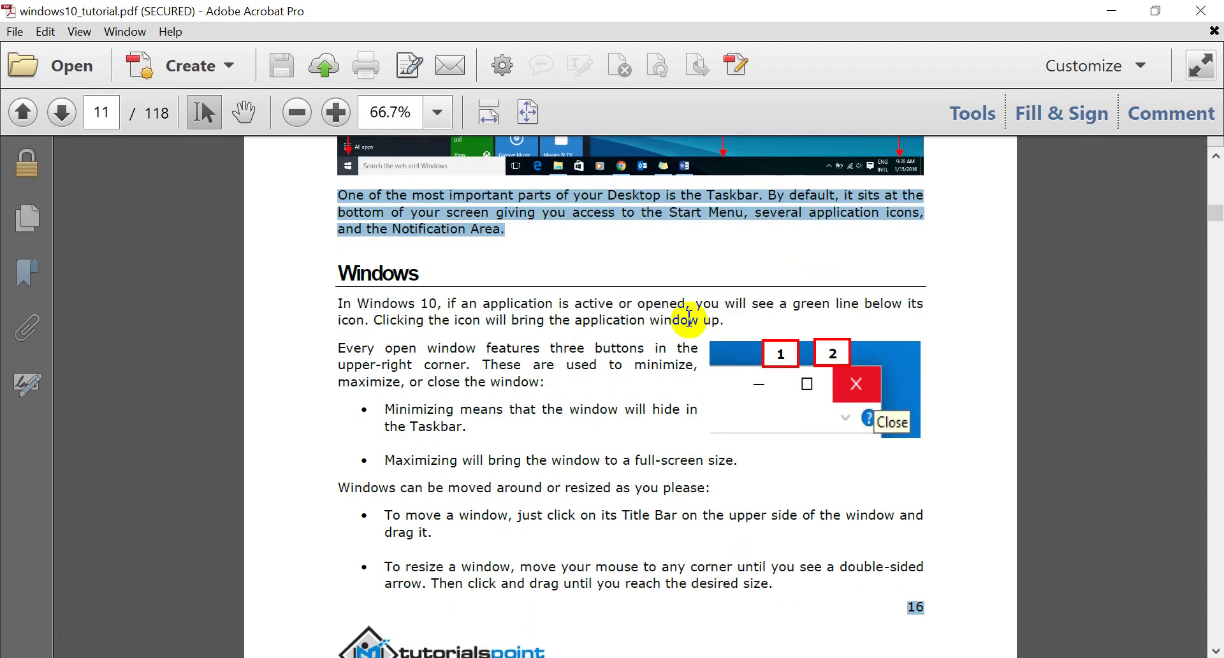
pyautogui.moveTo(638, 303); pyautogui.dragTo(912, 413)
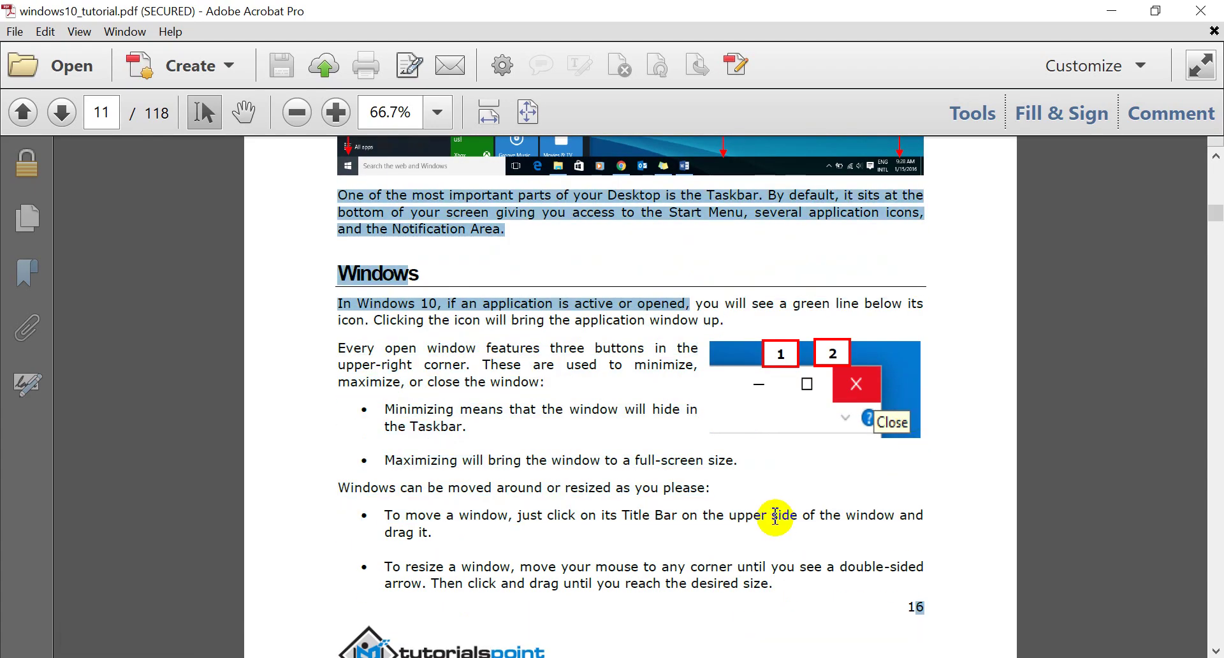
# - Review the Icons section on page 12, including its desktop icon picture and the steps for adding a shortcut
pyautogui.scroll(-7, 765, 529)
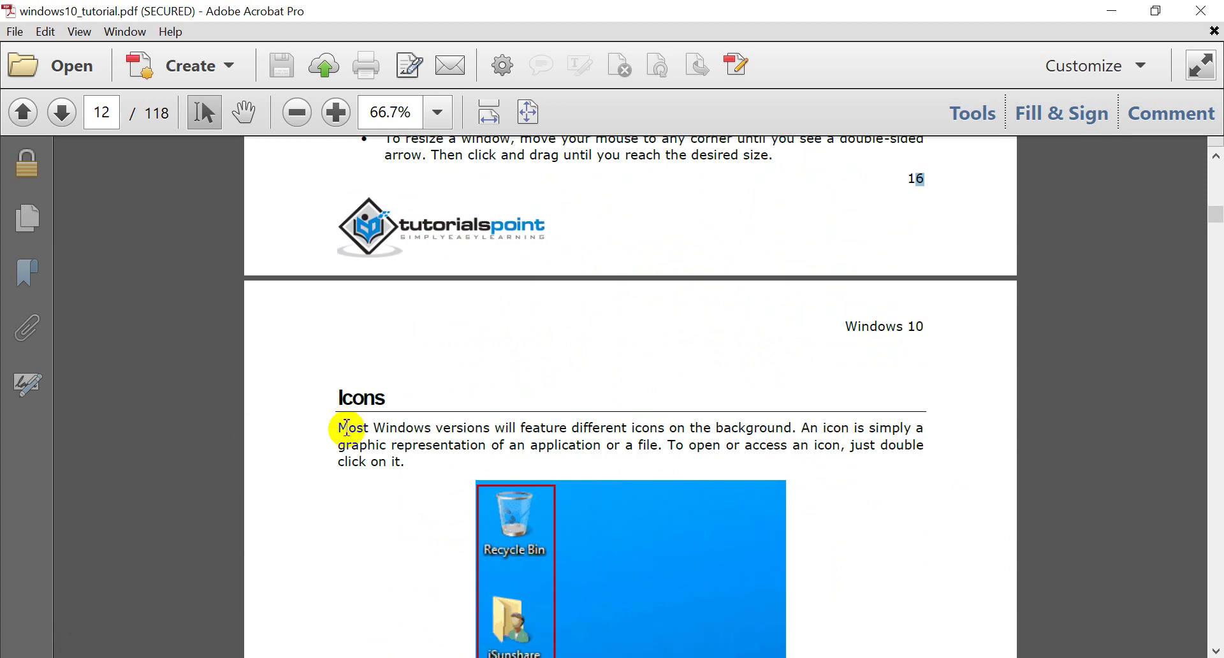
pyautogui.scroll(-1, 490, 413)
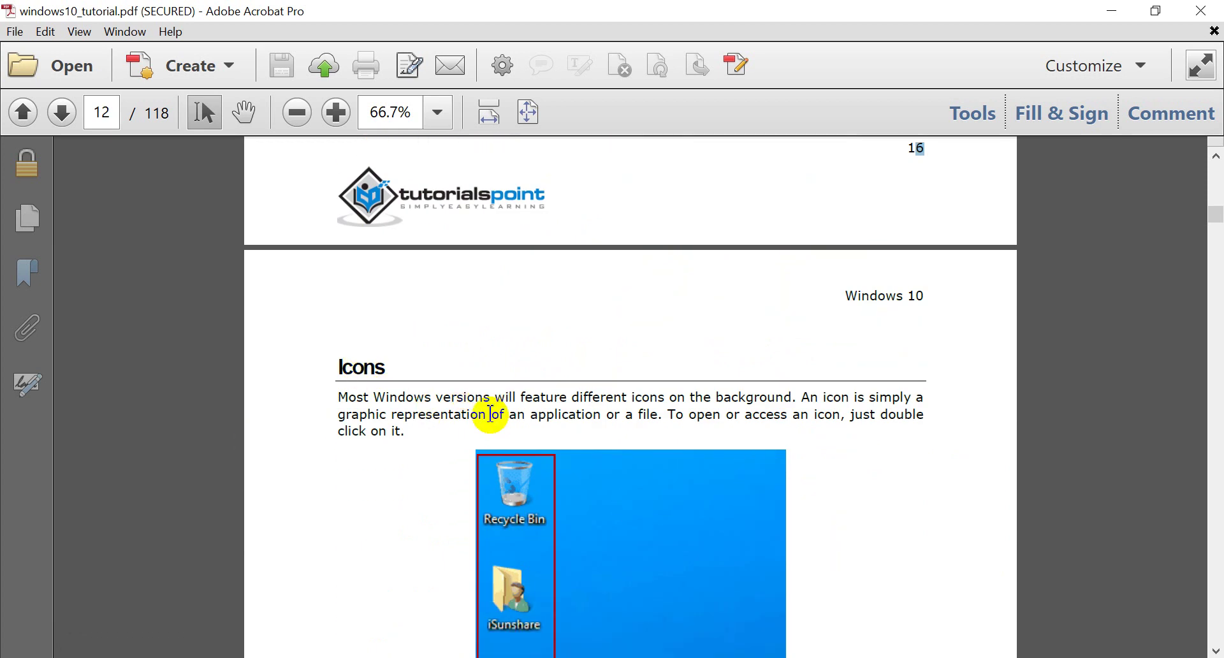
pyautogui.scroll(-7, 491, 413)
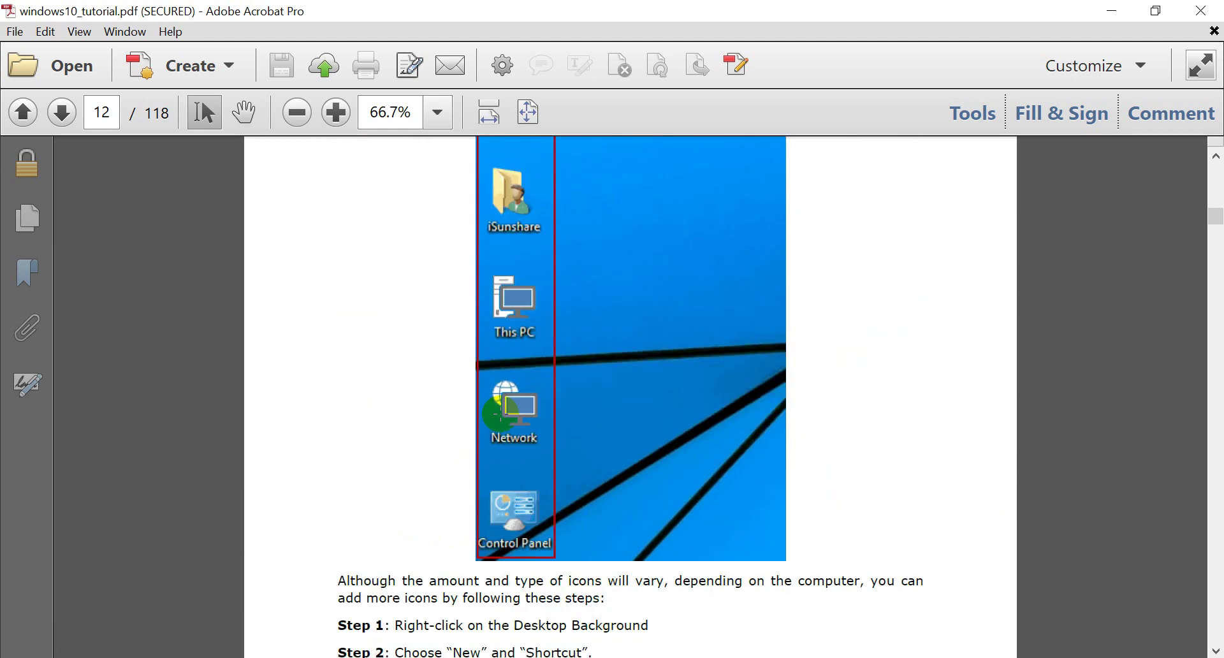
pyautogui.scroll(6, 601, 535)
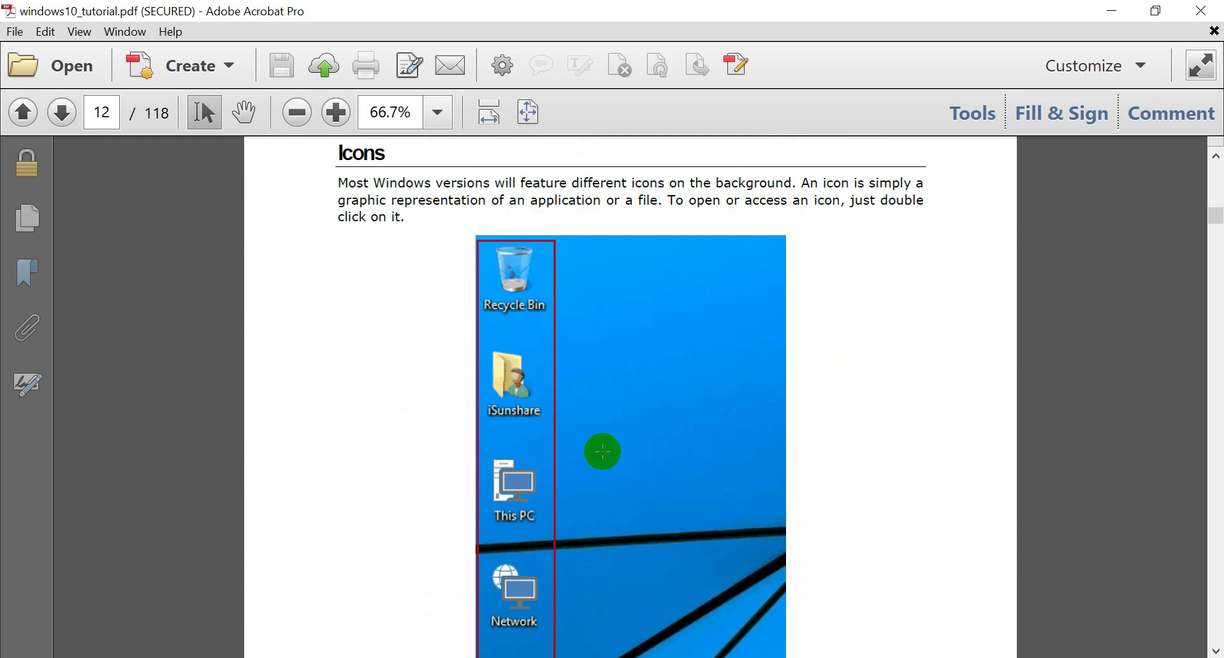
pyautogui.scroll(-3, 605, 474)
pyautogui.scroll(-6, 604, 474)
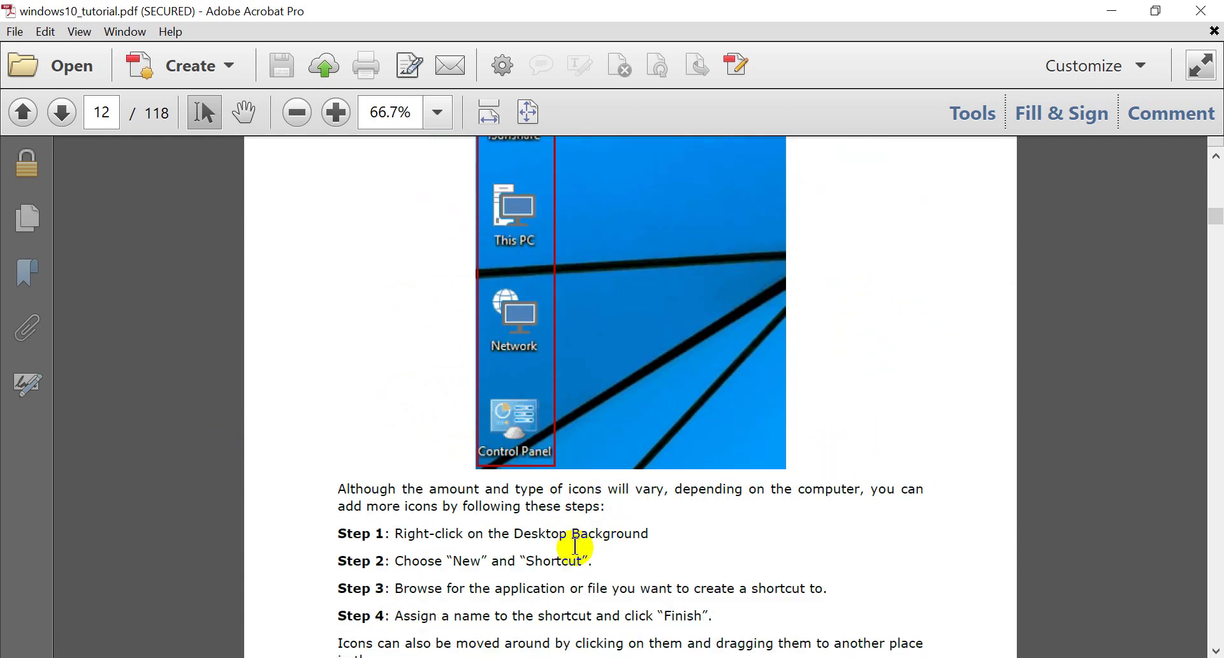
# - Minimize the PDF and File Explorer windows to reveal the desktop, and switch to the Chrome window
pyautogui.click(1110, 10)
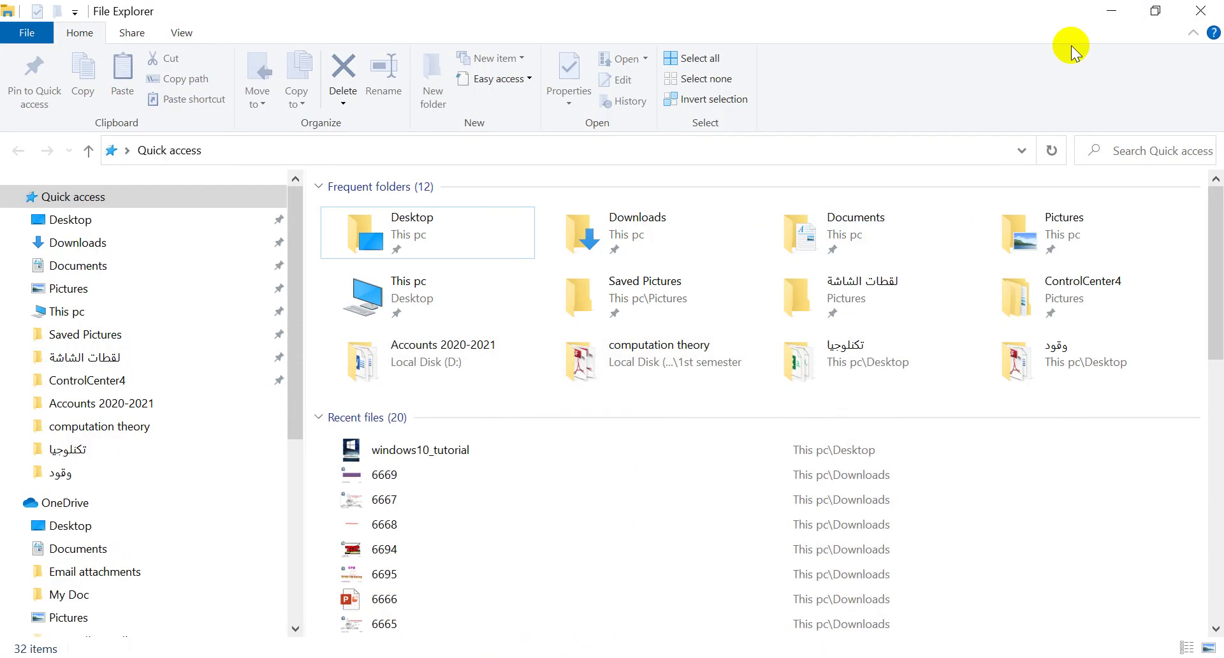
pyautogui.click(1108, 11)
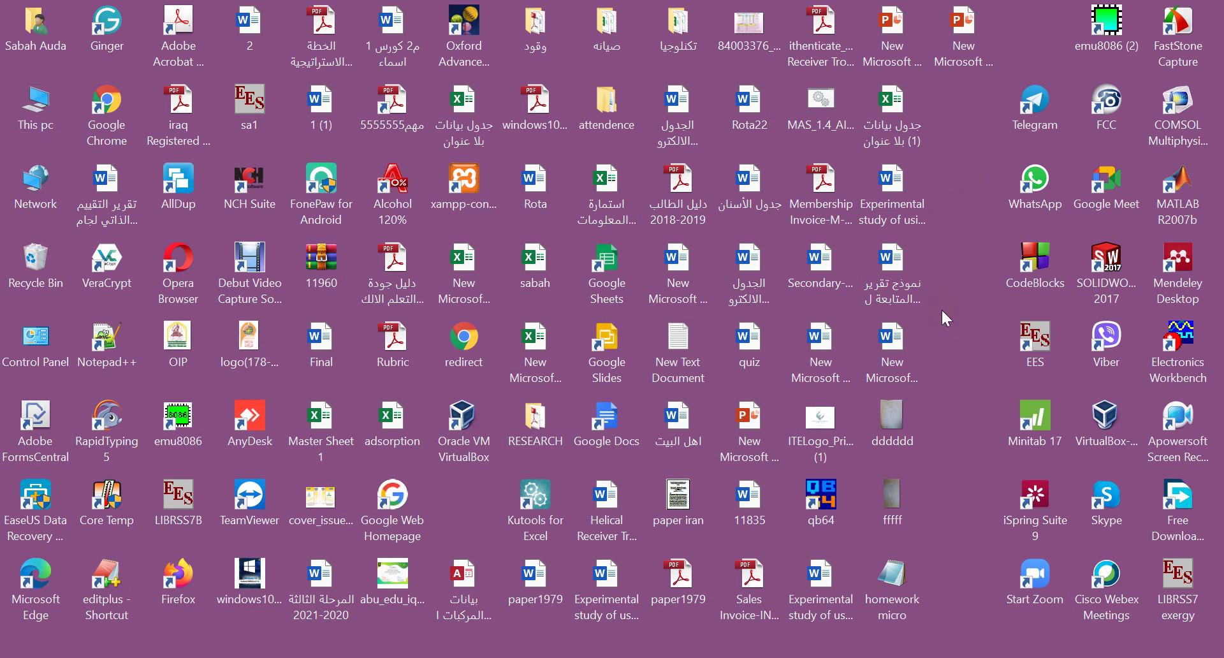
pyautogui.click(216, 651)
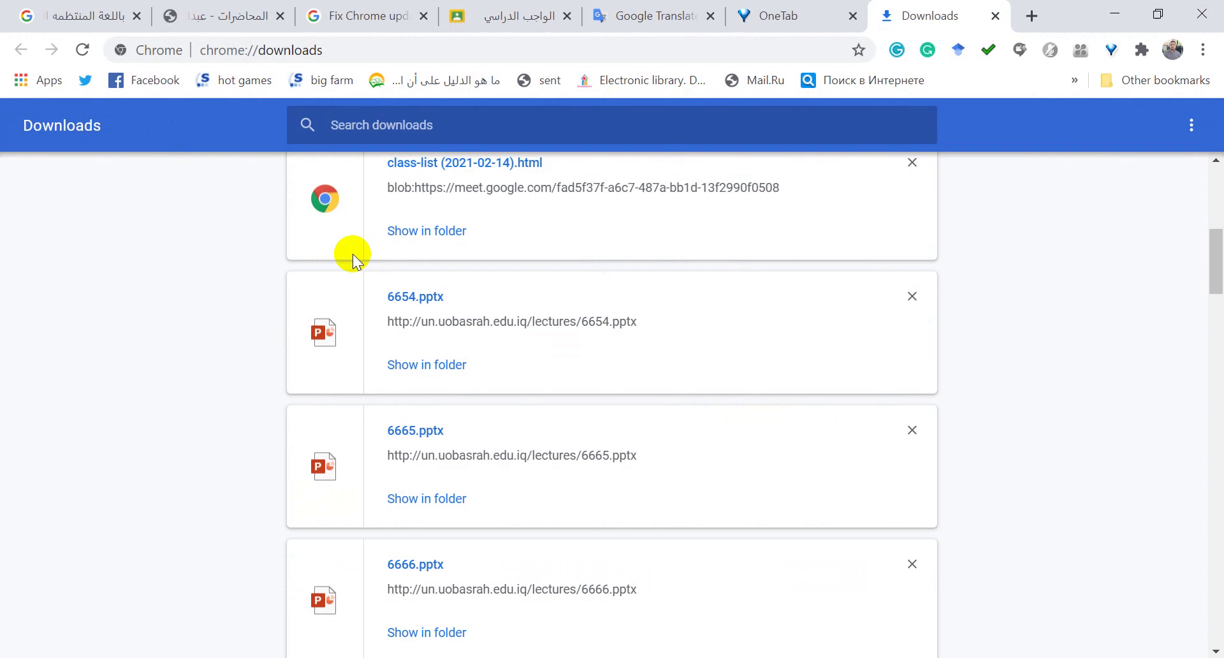
# - Open google.com in a new browser tab and search for "mouse"
pyautogui.click(1032, 15)
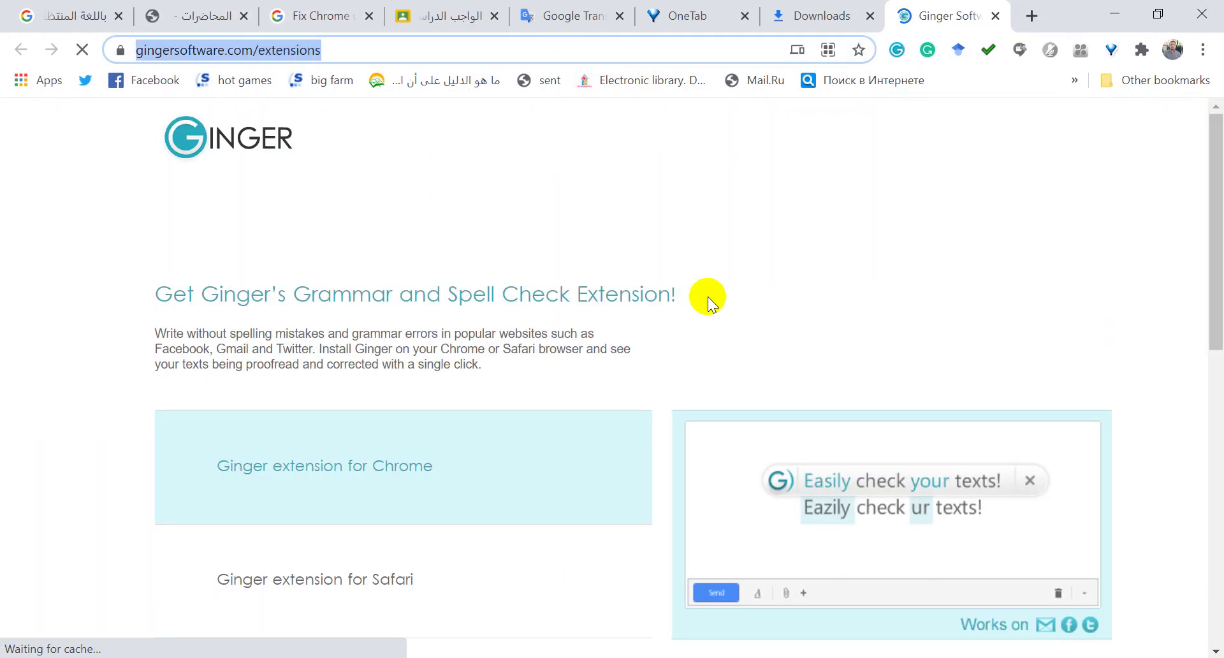
pyautogui.write('g')
pyautogui.press('Return')
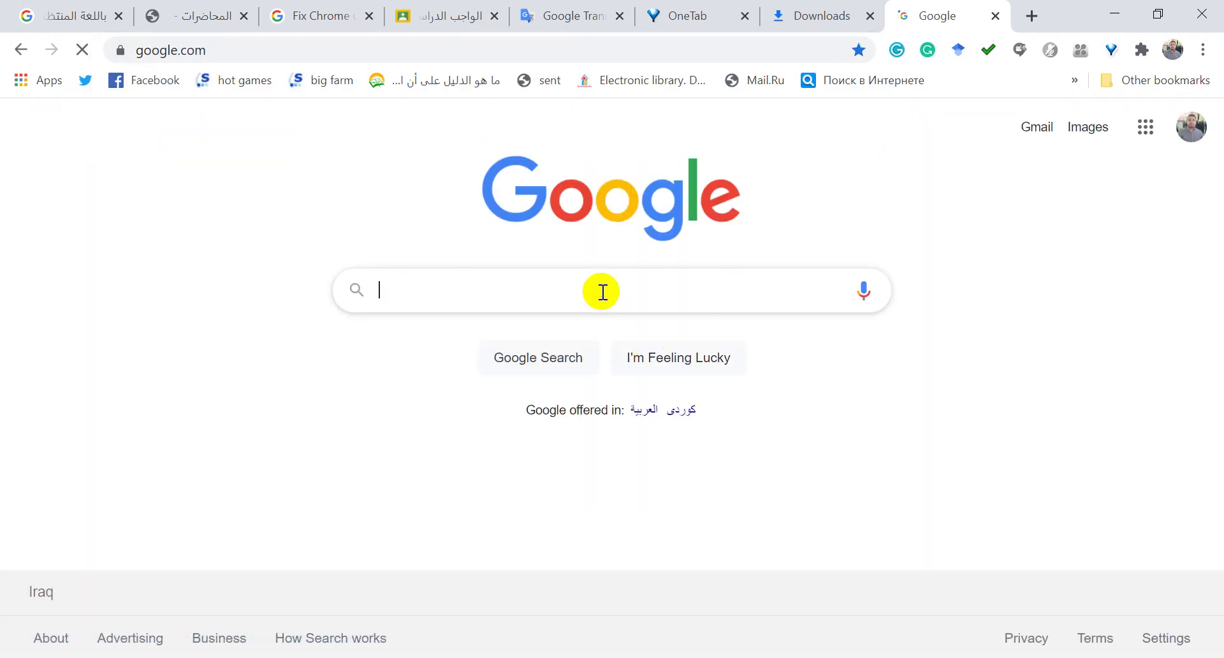
pyautogui.click(601, 291)
pyautogui.write('mouse')
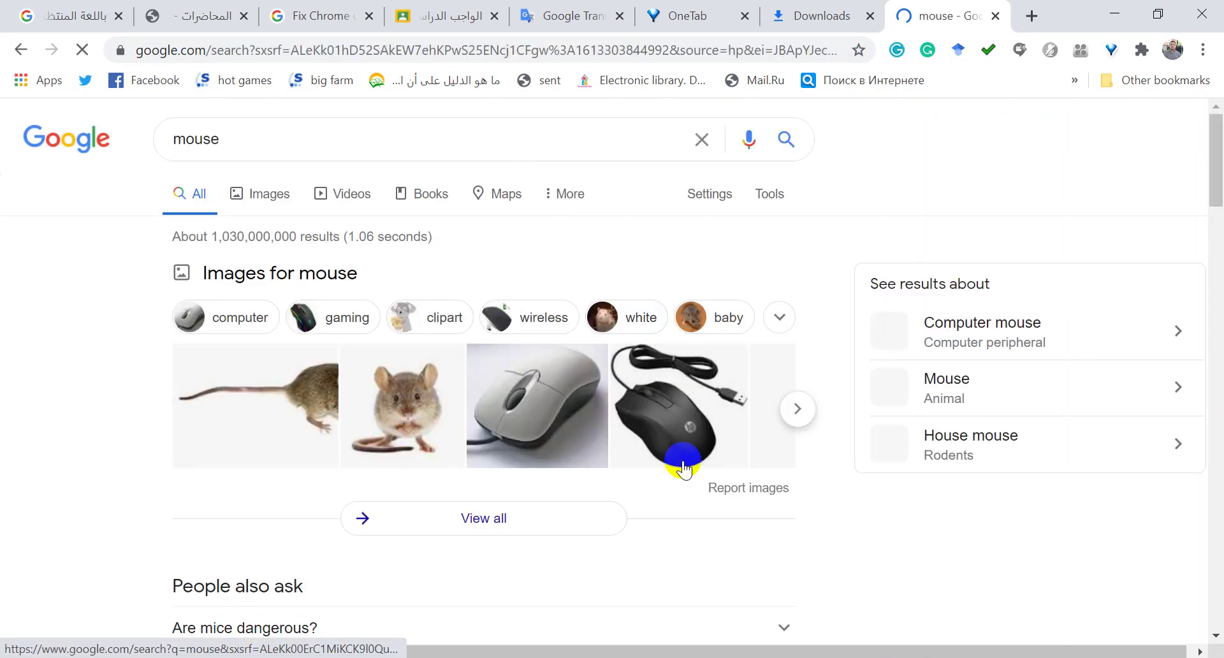
# - Go to the image results for "mouse" and preview the Dell Wireless Mouse-WM126 and the Wikipedia computer mouse pictures
pyautogui.scroll(-6, 587, 427)
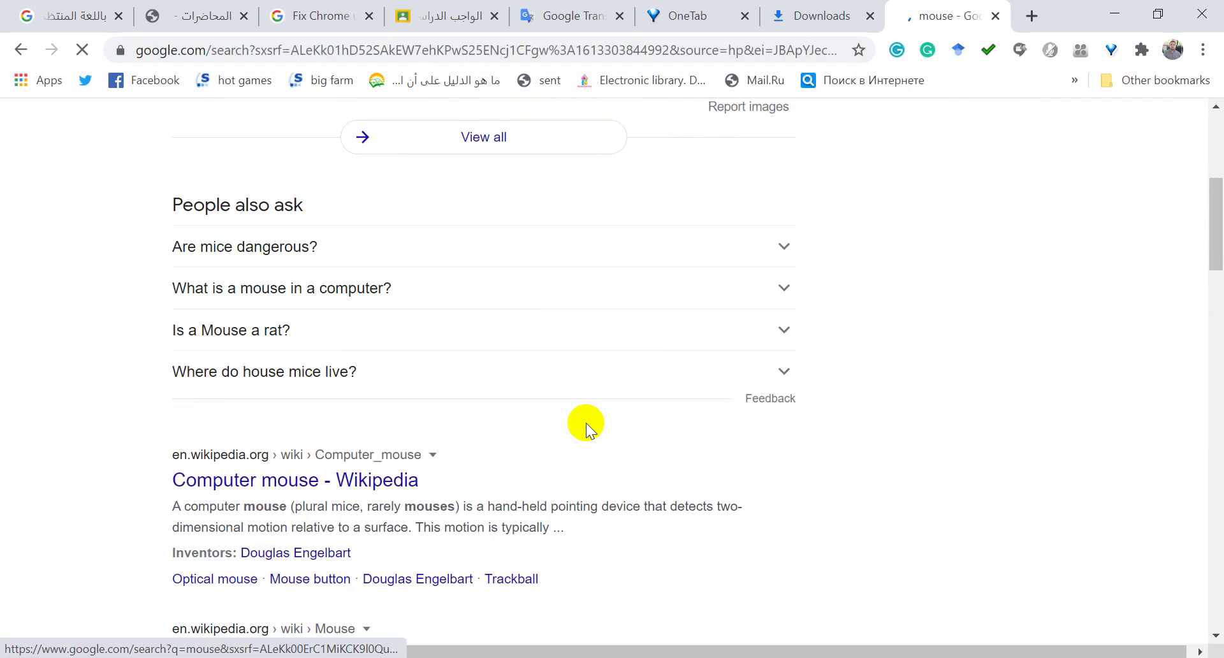
pyautogui.scroll(6, 584, 420)
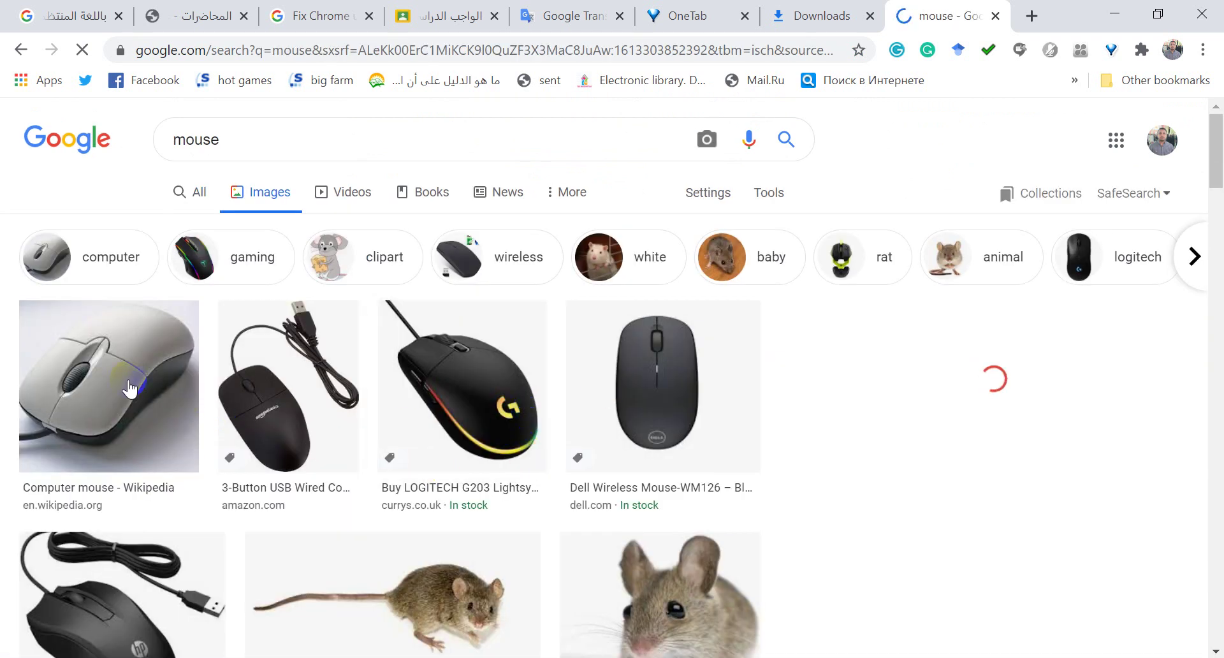
pyautogui.click(667, 400)
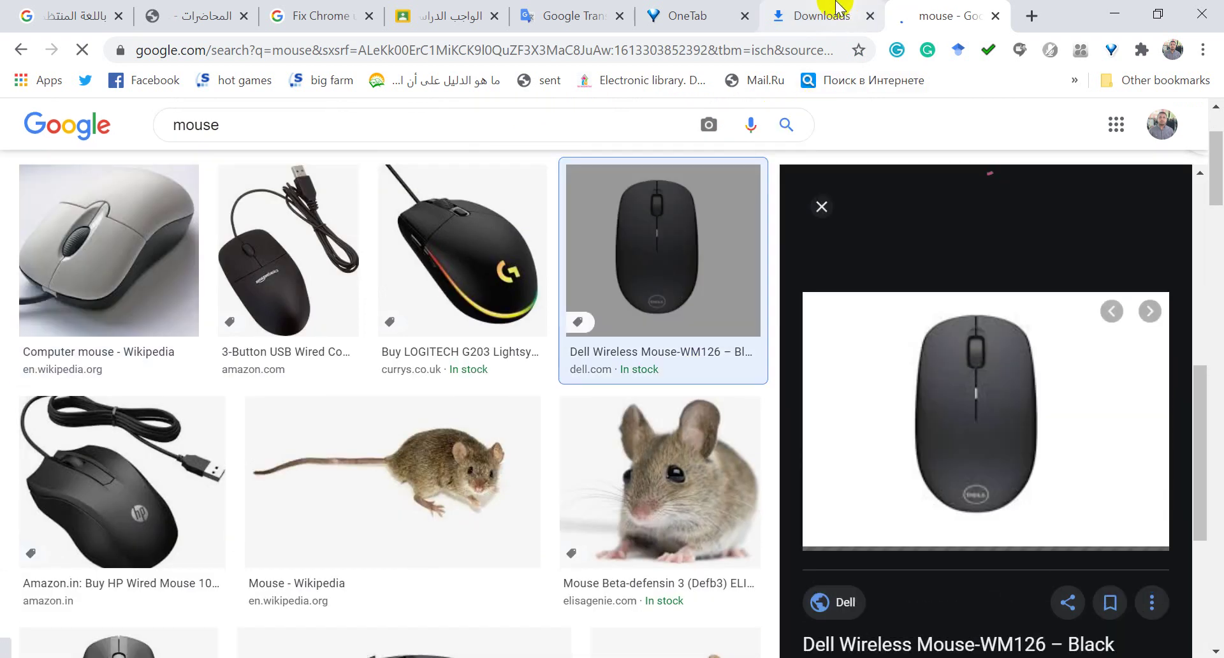
pyautogui.click(832, 275)
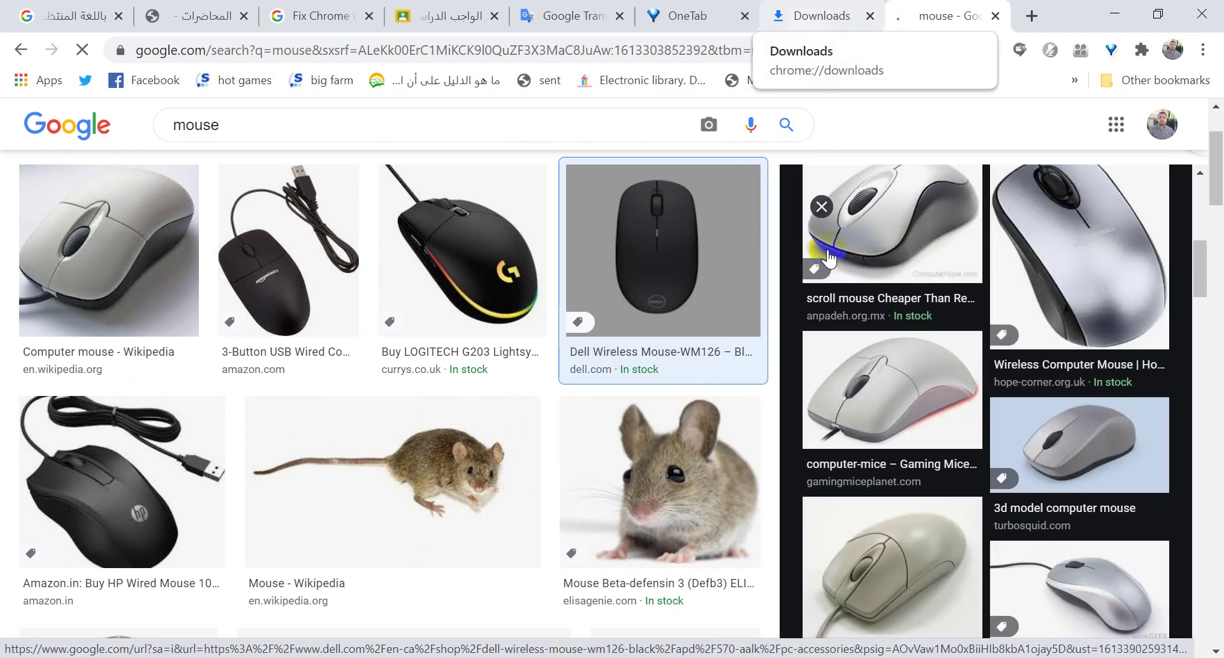
pyautogui.click(847, 341)
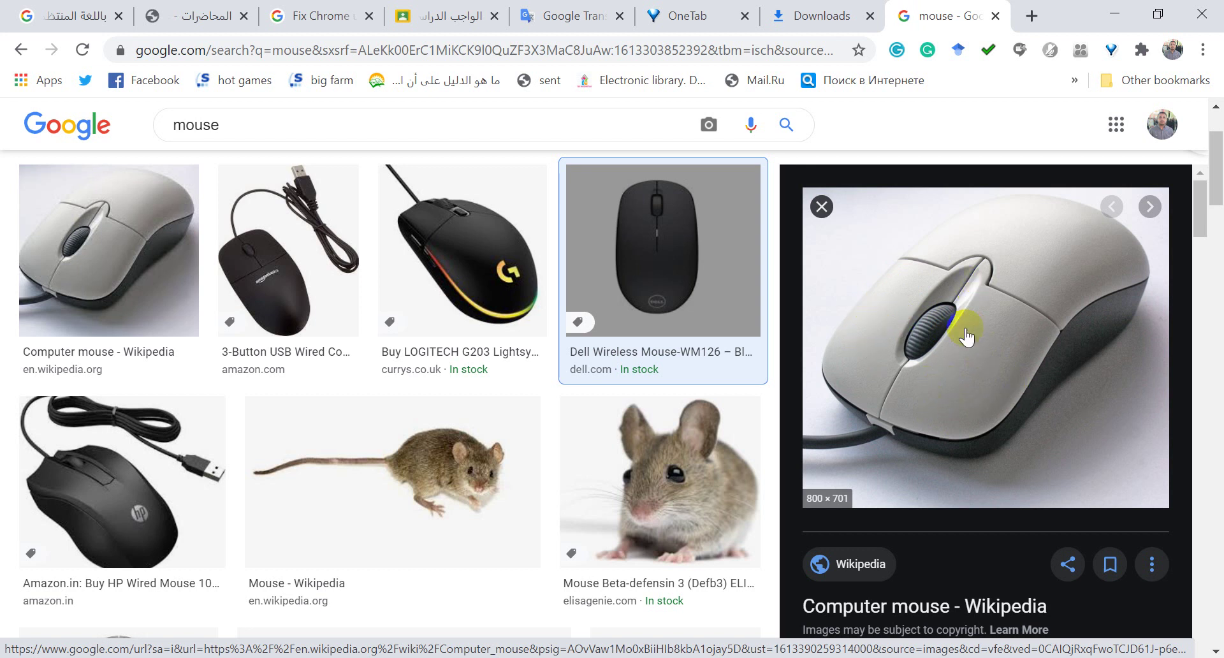
# - Minimize the Chrome window and refresh the desktop
pyautogui.click(1114, 14)
pyautogui.rightClick(947, 192)
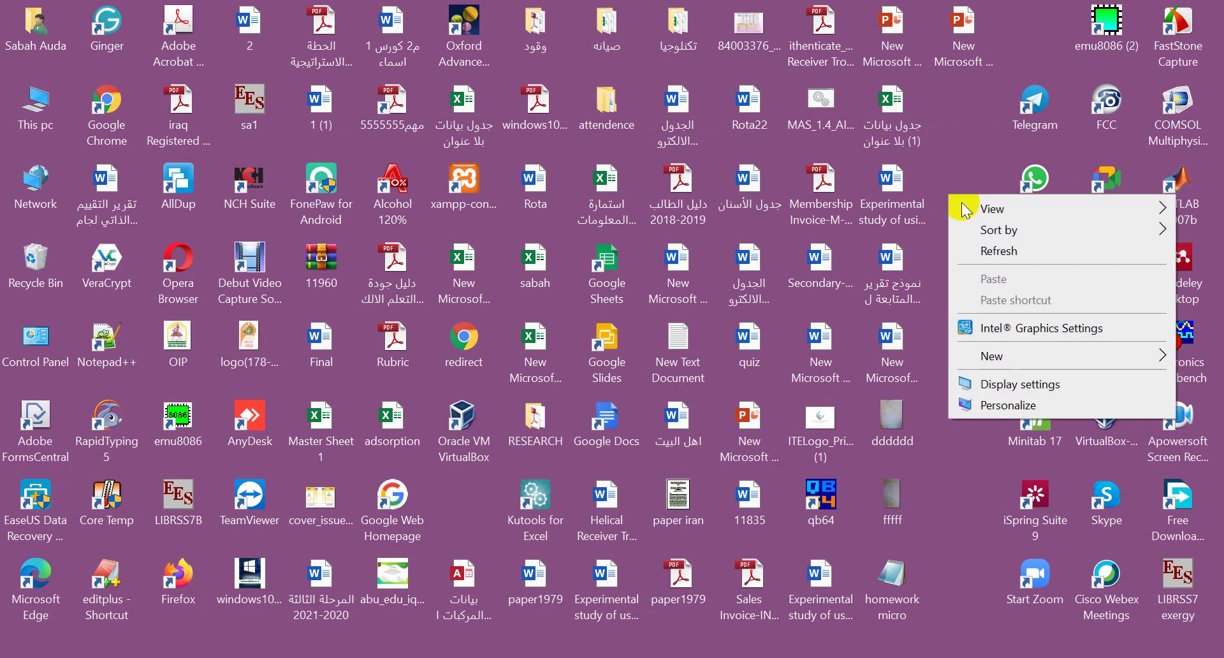
pyautogui.click(967, 251)
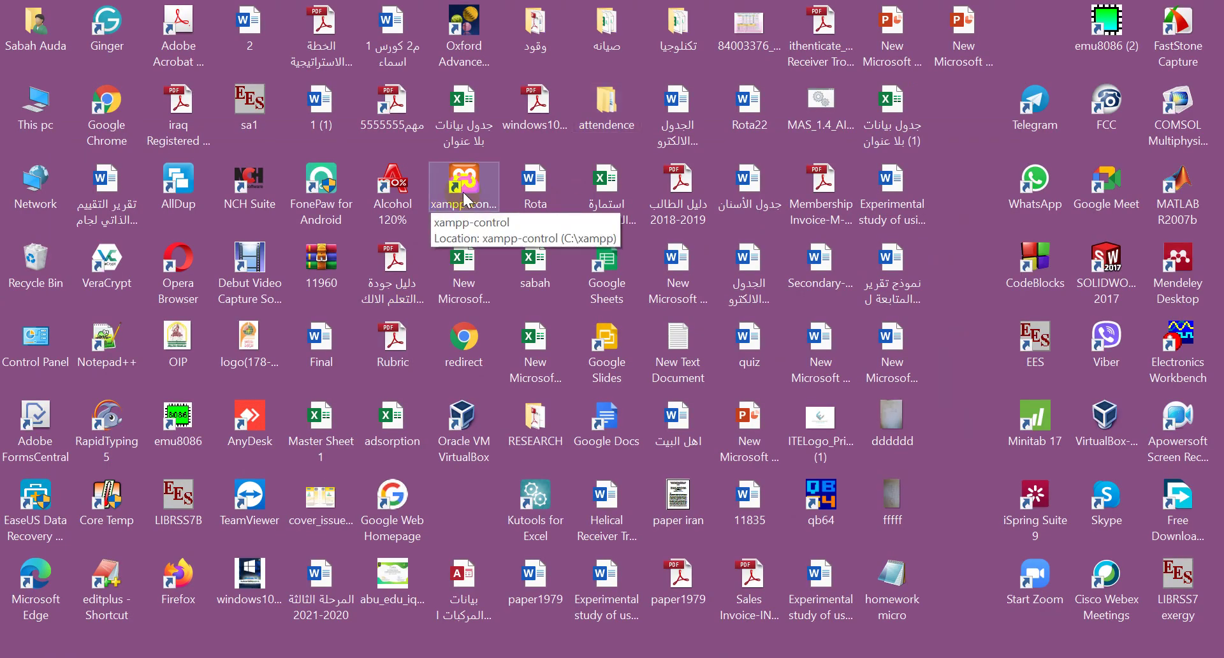
# - Launch xampp-control from its desktop icon, and inspect the context menus of the xampp-control, MAS_1.4_AIO and attendence icons
pyautogui.doubleClick(456, 186)
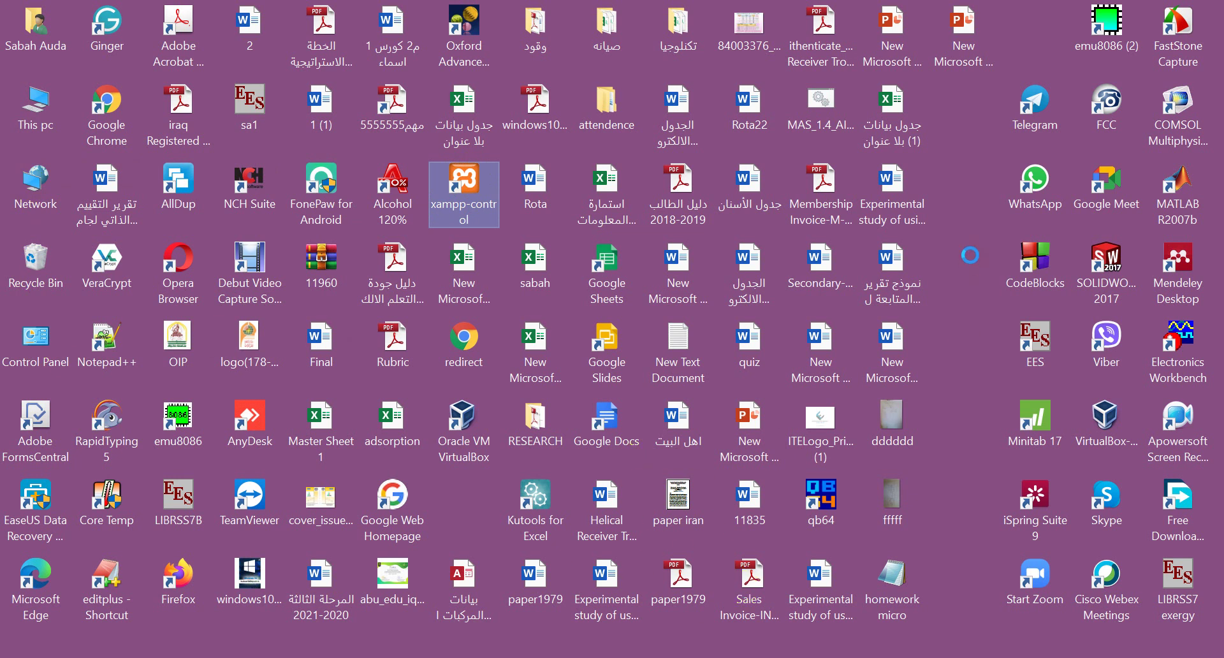
pyautogui.rightClick(464, 191)
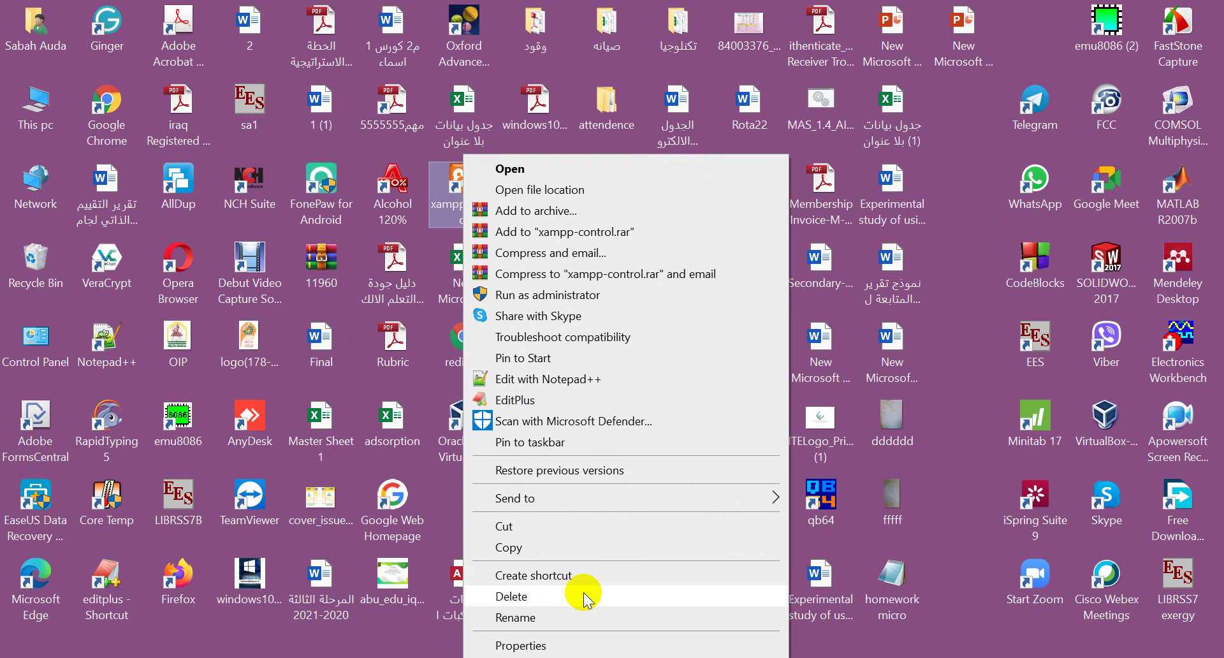
pyautogui.click(829, 124)
pyautogui.rightClick(825, 118)
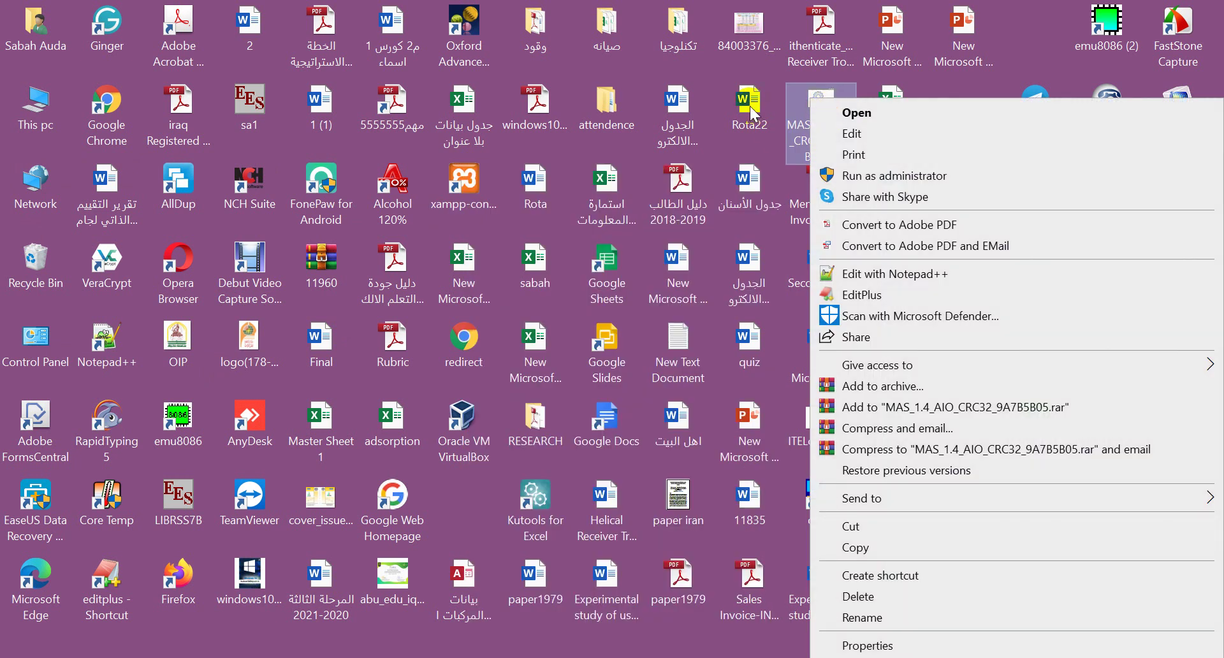
pyautogui.click(609, 105)
pyautogui.rightClick(620, 107)
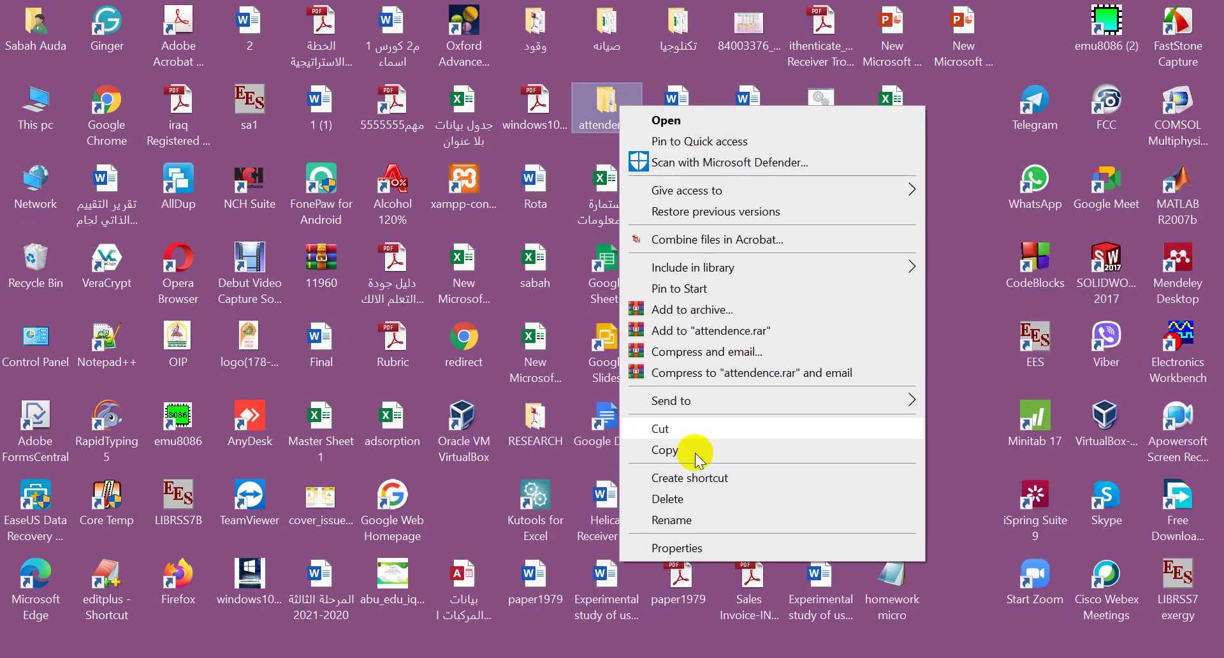
pyautogui.click(960, 327)
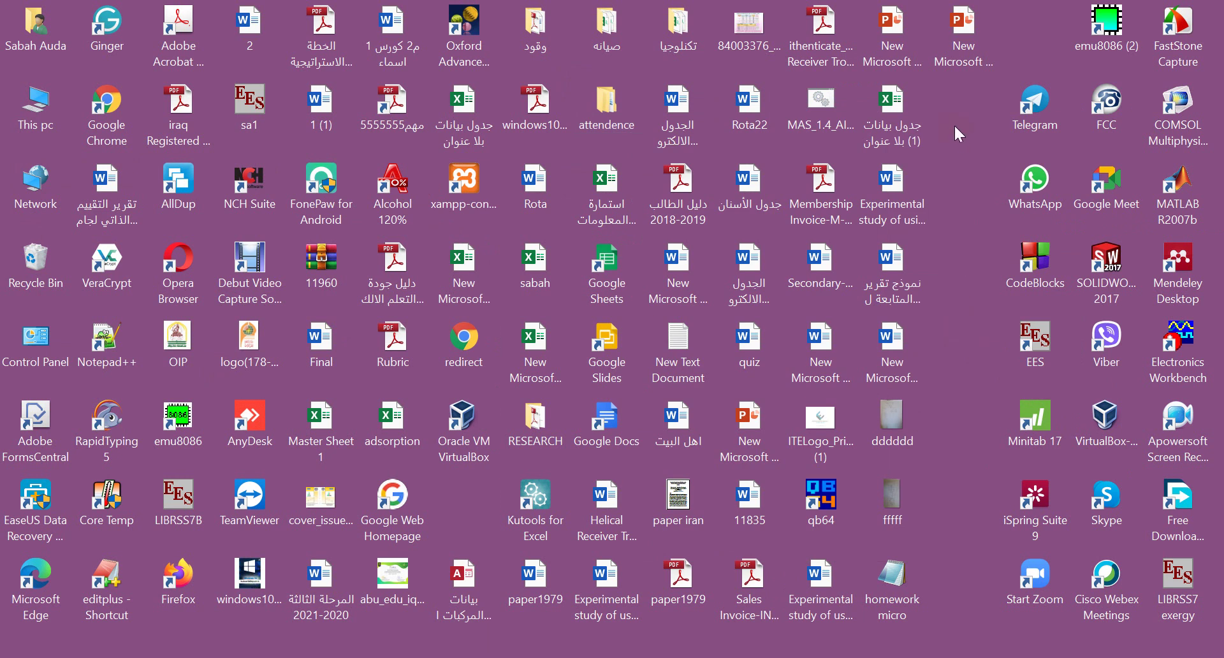
pyautogui.rightClick(948, 259)
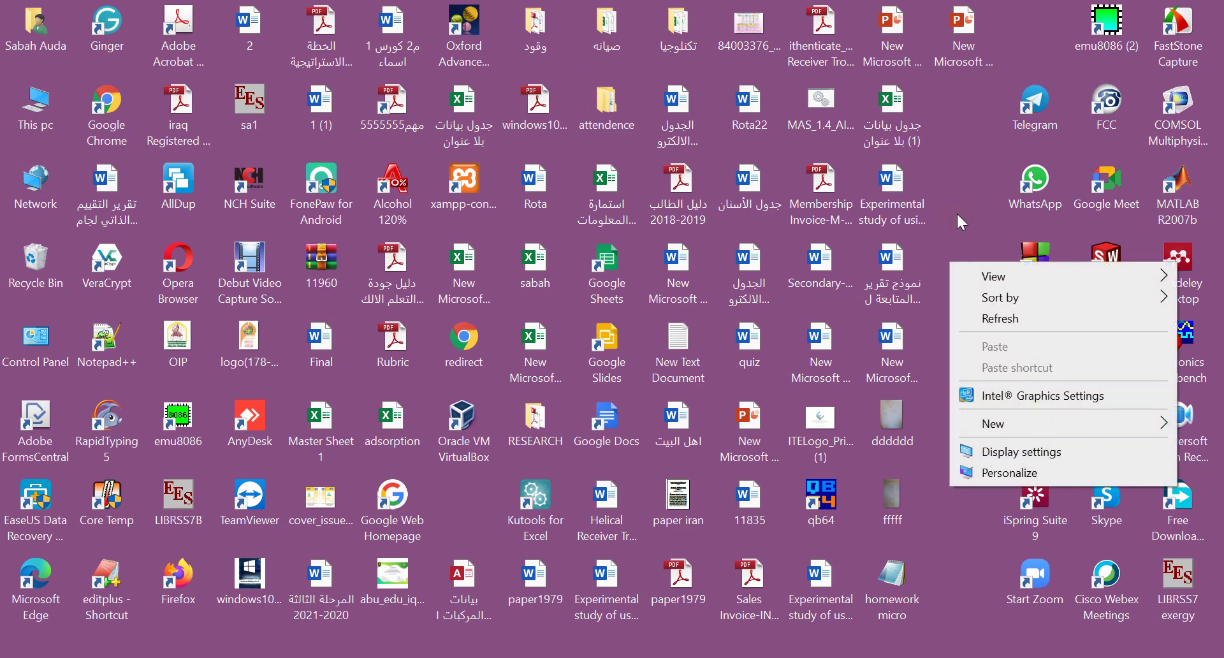
pyautogui.click(987, 424)
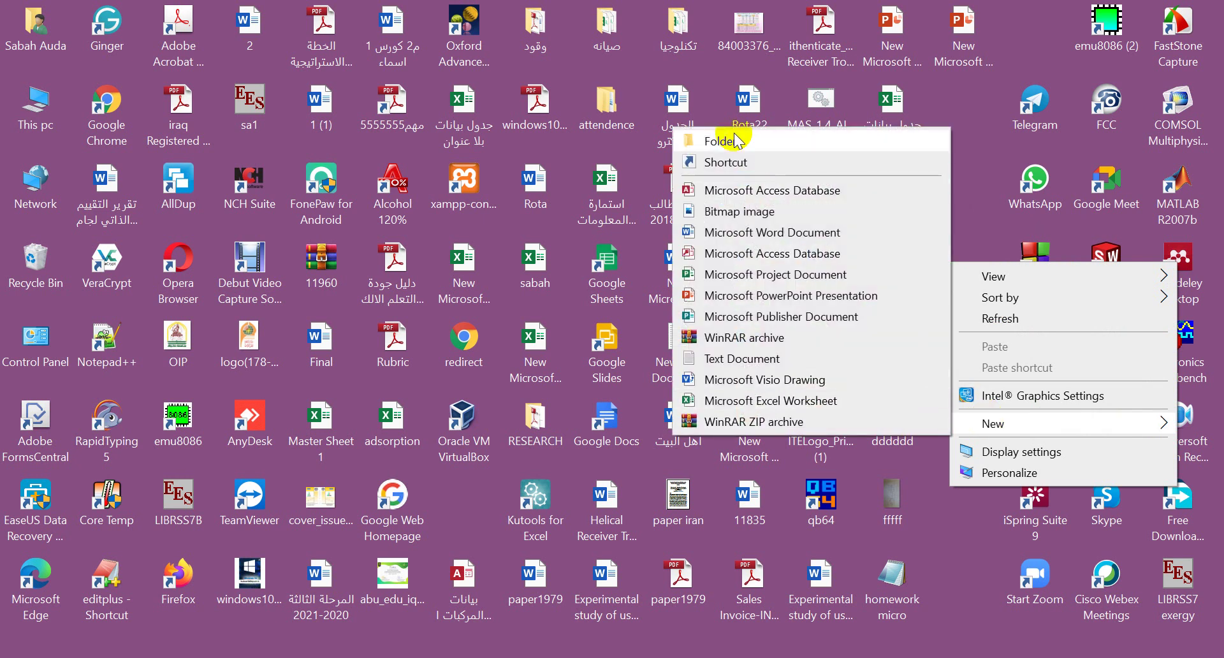
pyautogui.click(727, 162)
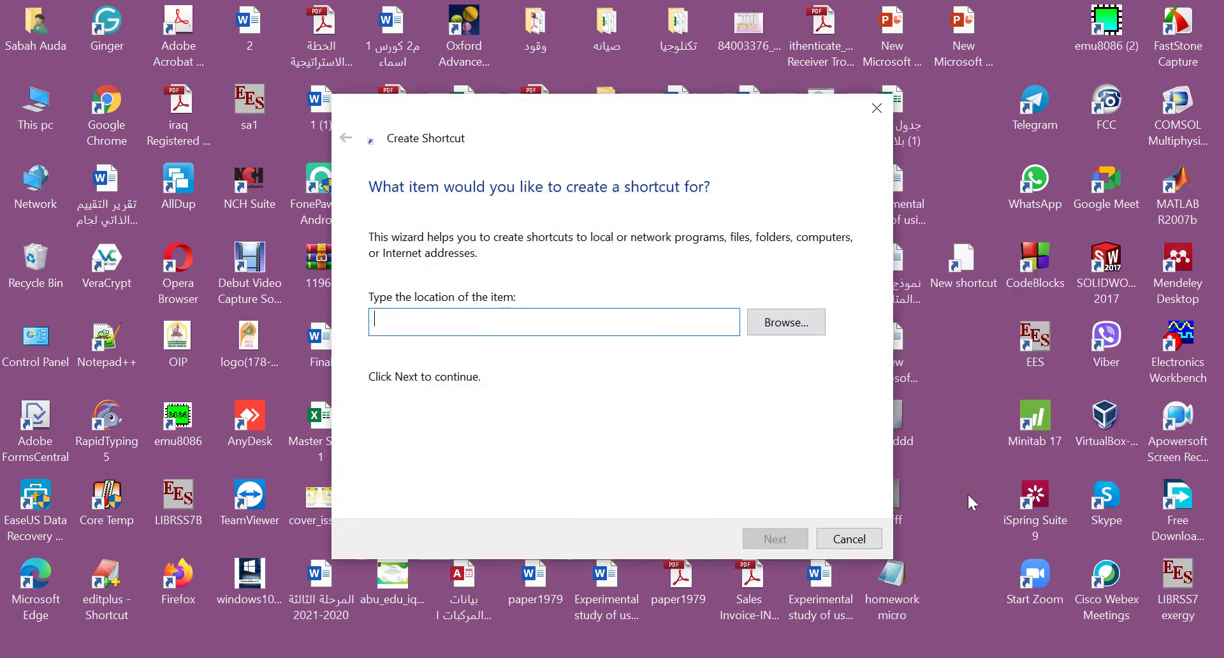
pyautogui.write('ww')
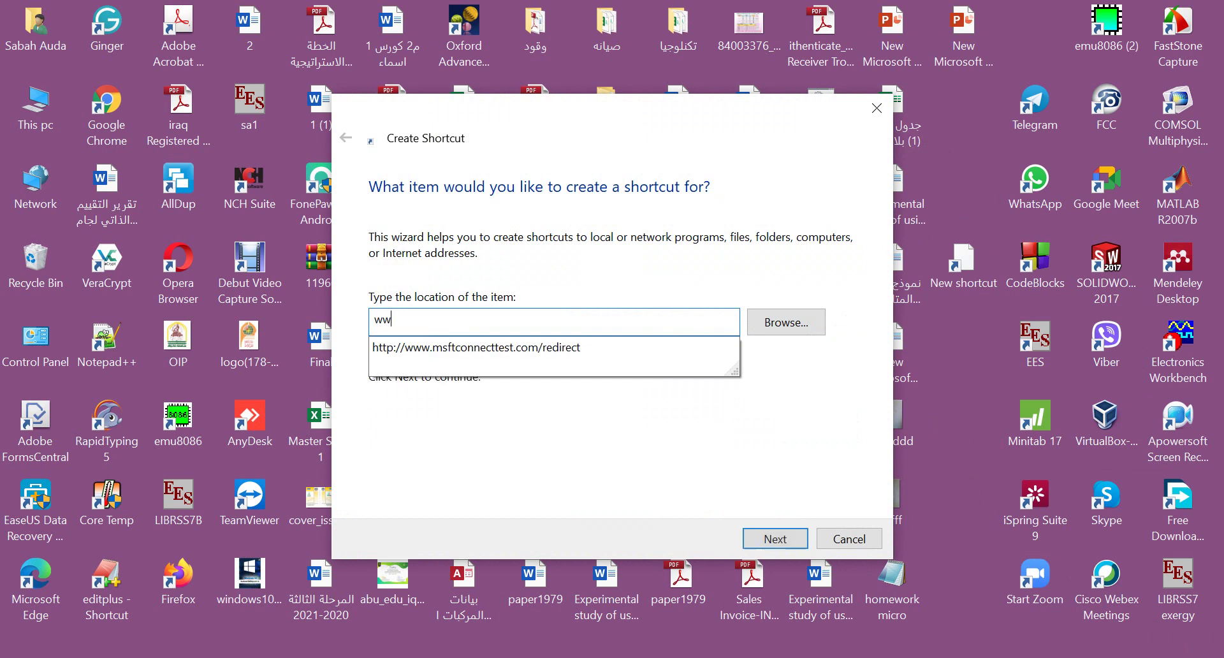
pyautogui.write('w.youtube')
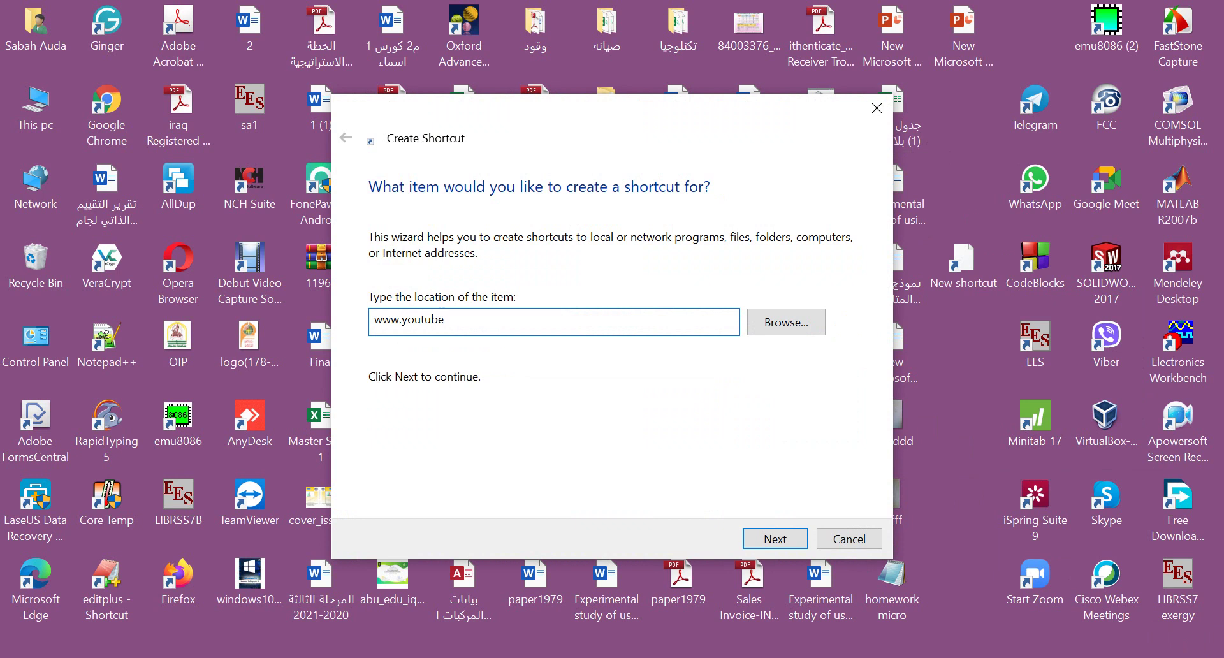
pyautogui.click(791, 536)
pyautogui.write('youtube')
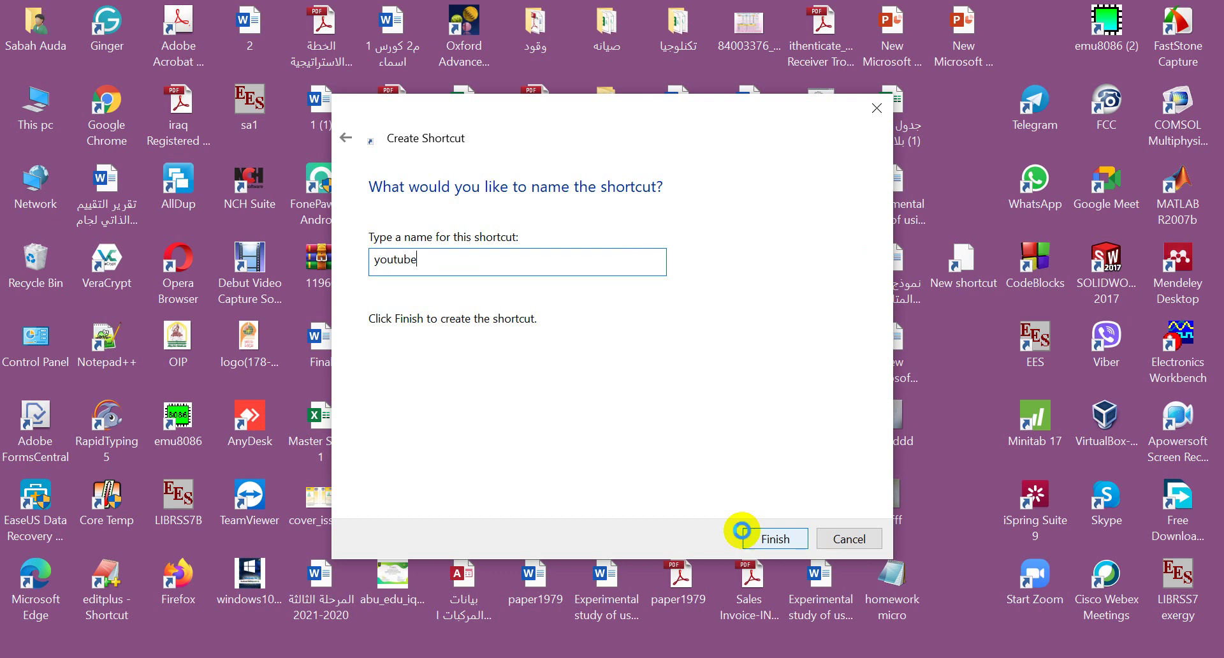
pyautogui.click(741, 529)
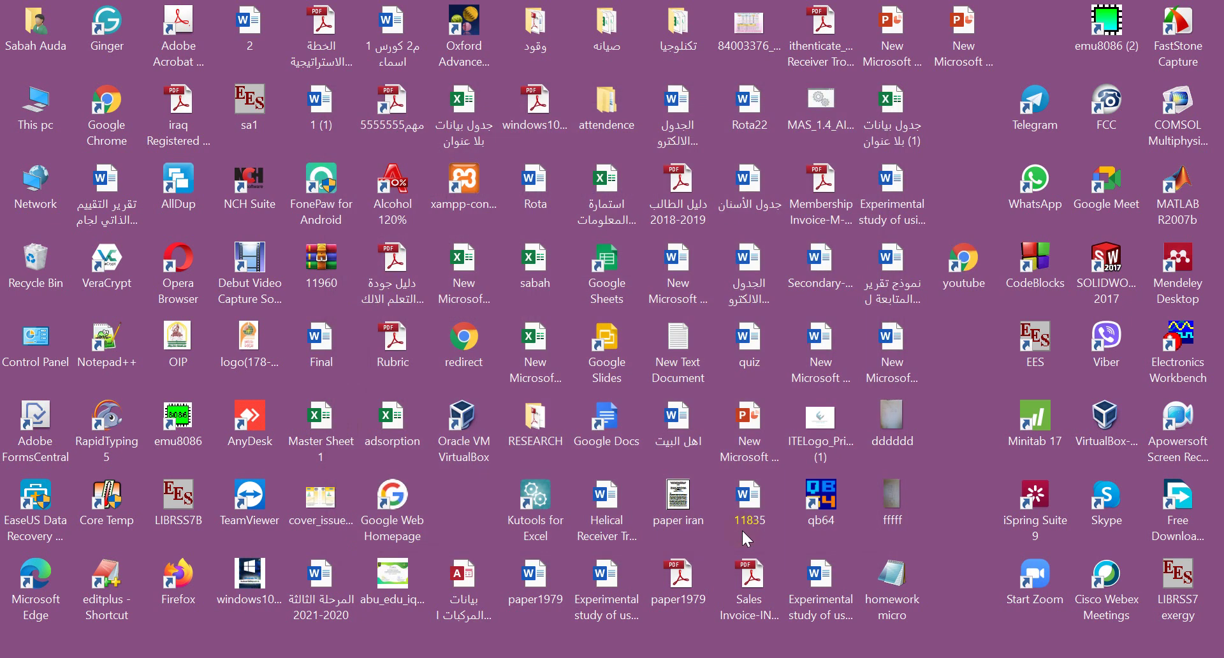
pyautogui.doubleClick(968, 262)
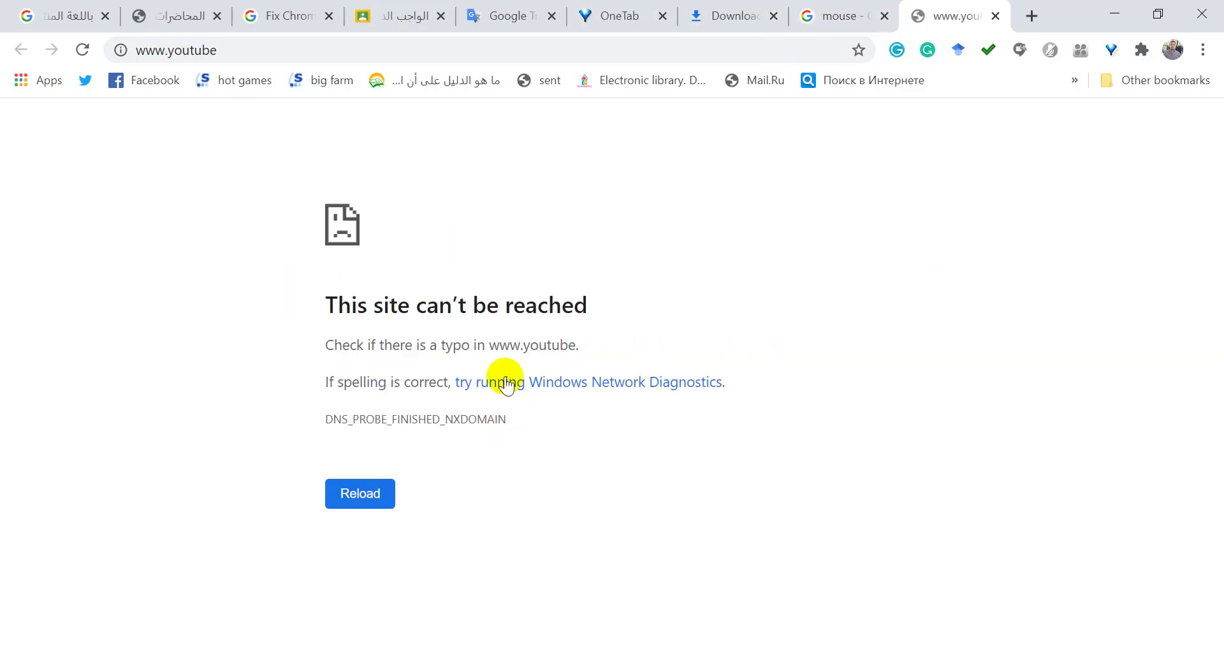
pyautogui.click(246, 58)
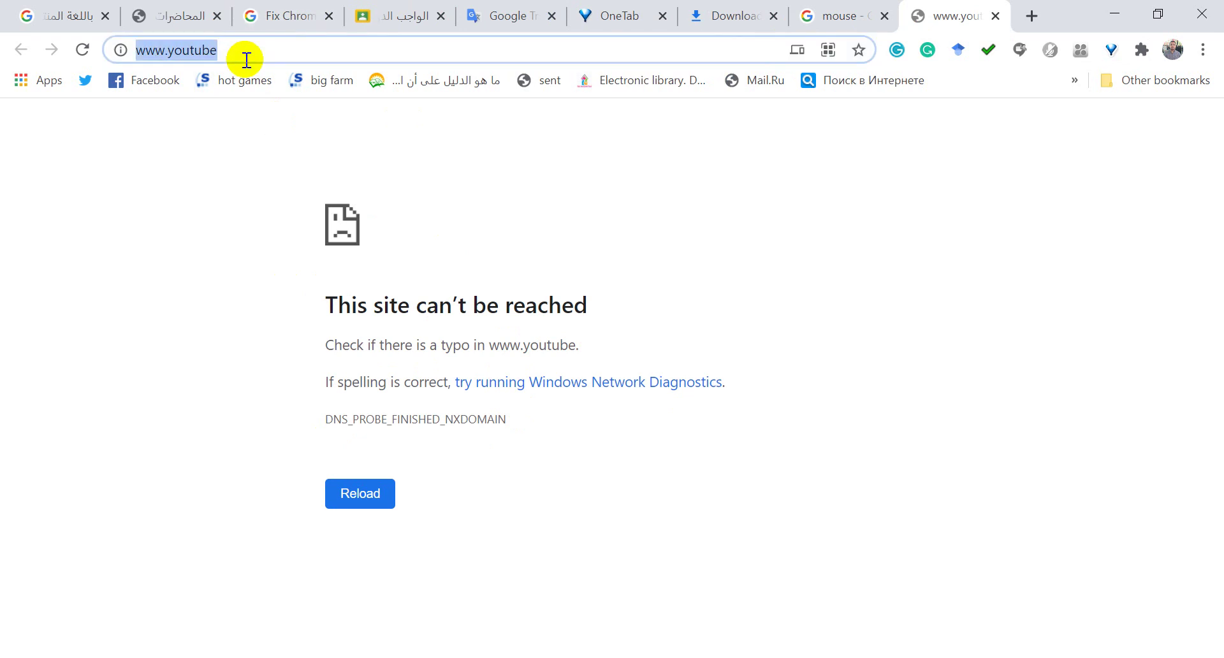
pyautogui.press('Right')
pyautogui.write('.com')
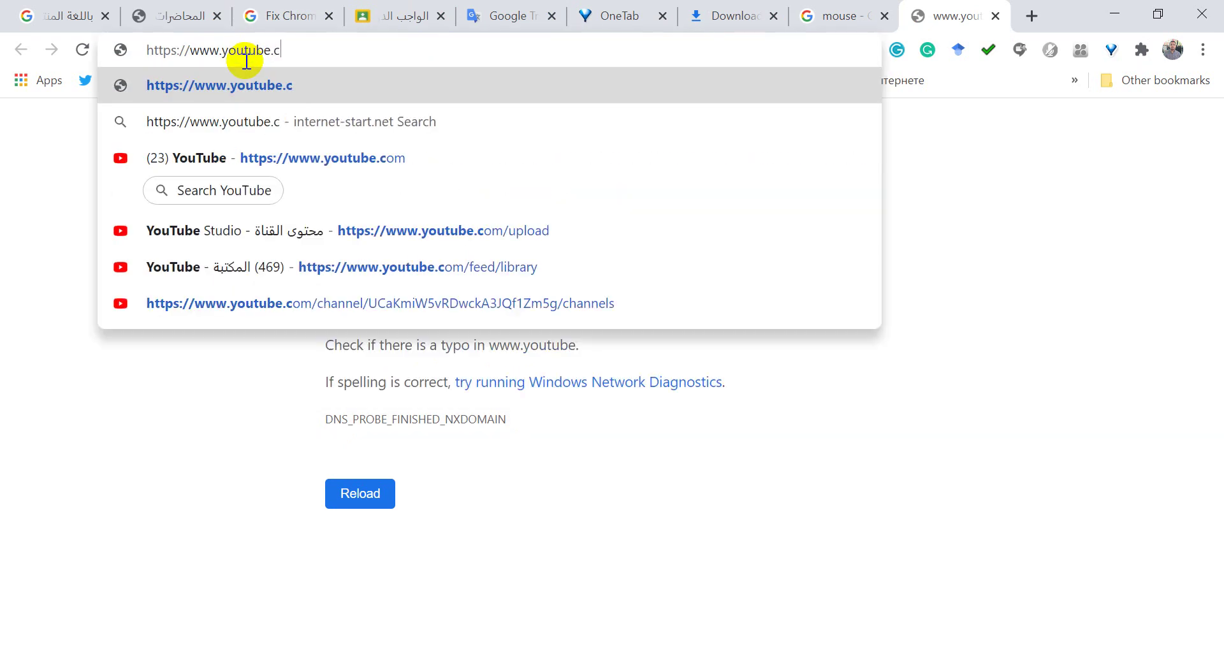
pyautogui.press('Return')
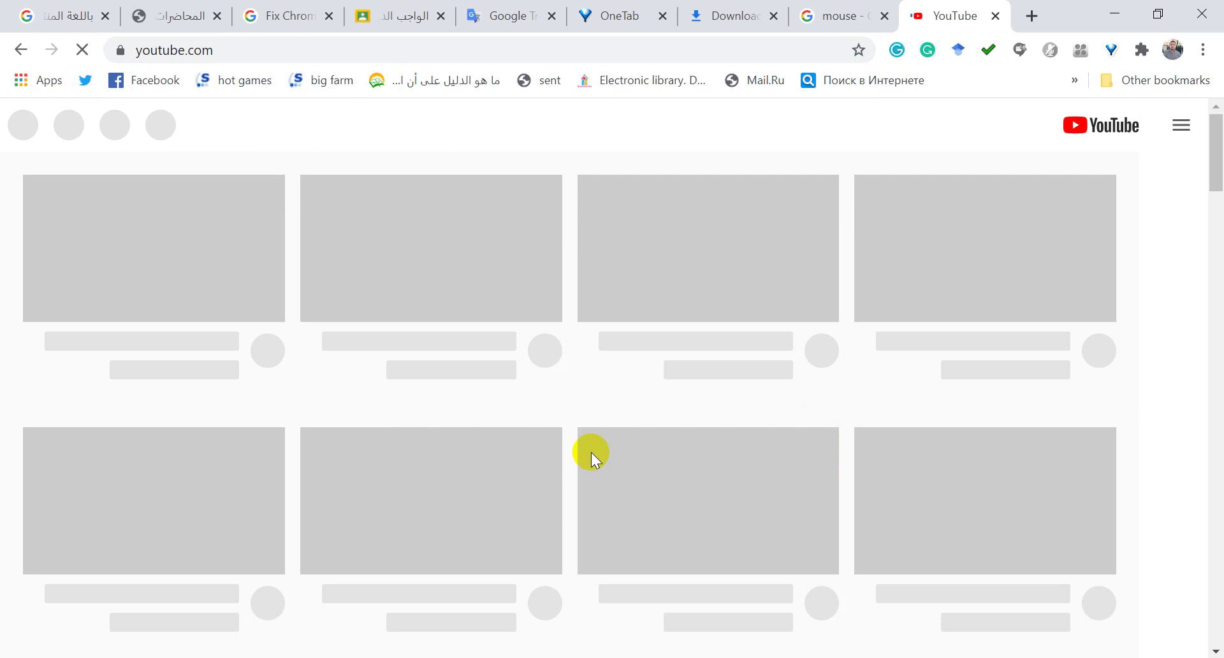
# - Look through the YouTube home page, close its tab, and minimize Chrome to return to the desktop
pyautogui.scroll(-10, 598, 447)
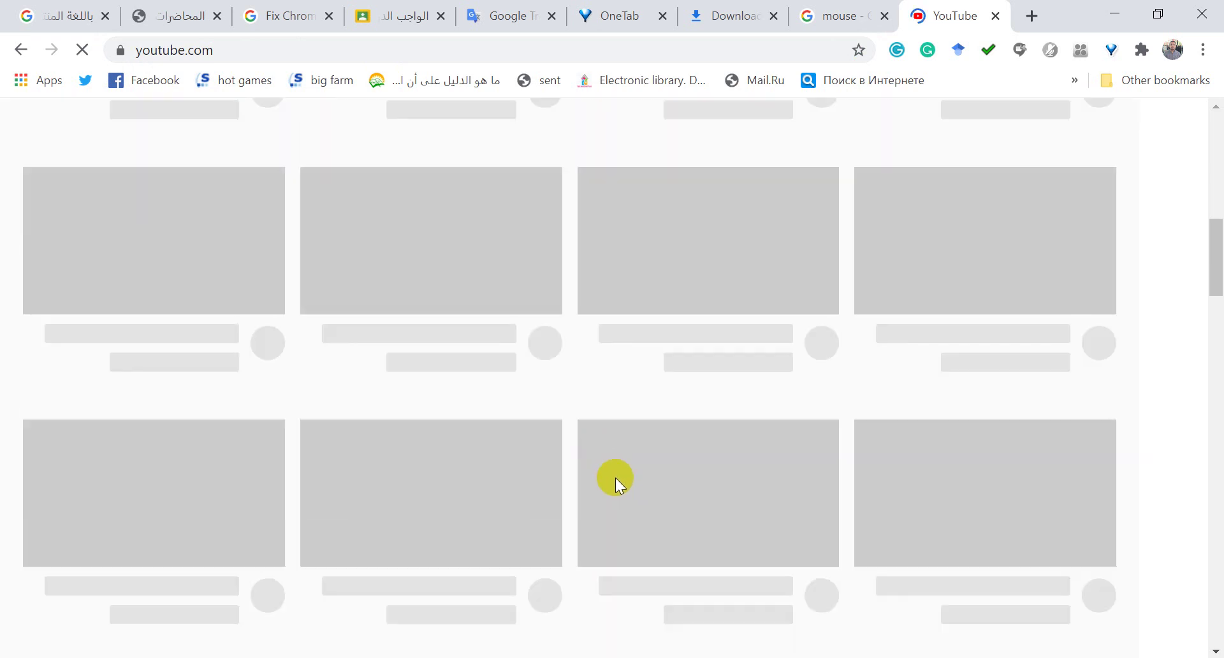
pyautogui.scroll(10, 621, 487)
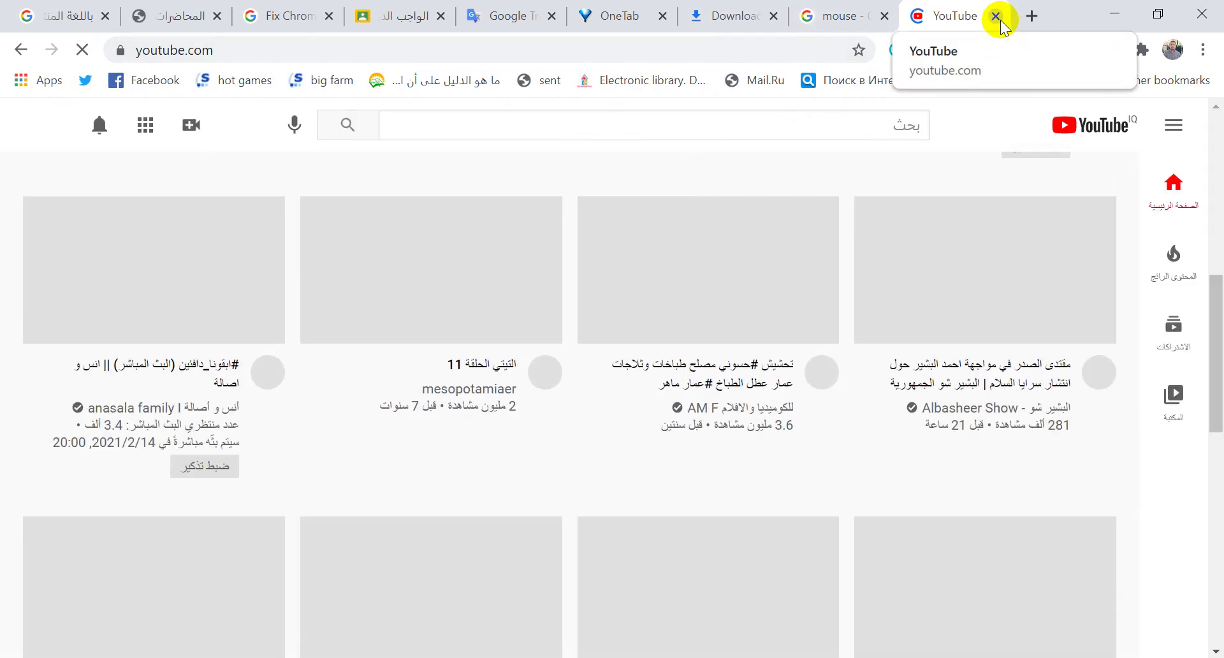
pyautogui.hotkey('ctrl', 'w')
pyautogui.click(1120, 19)
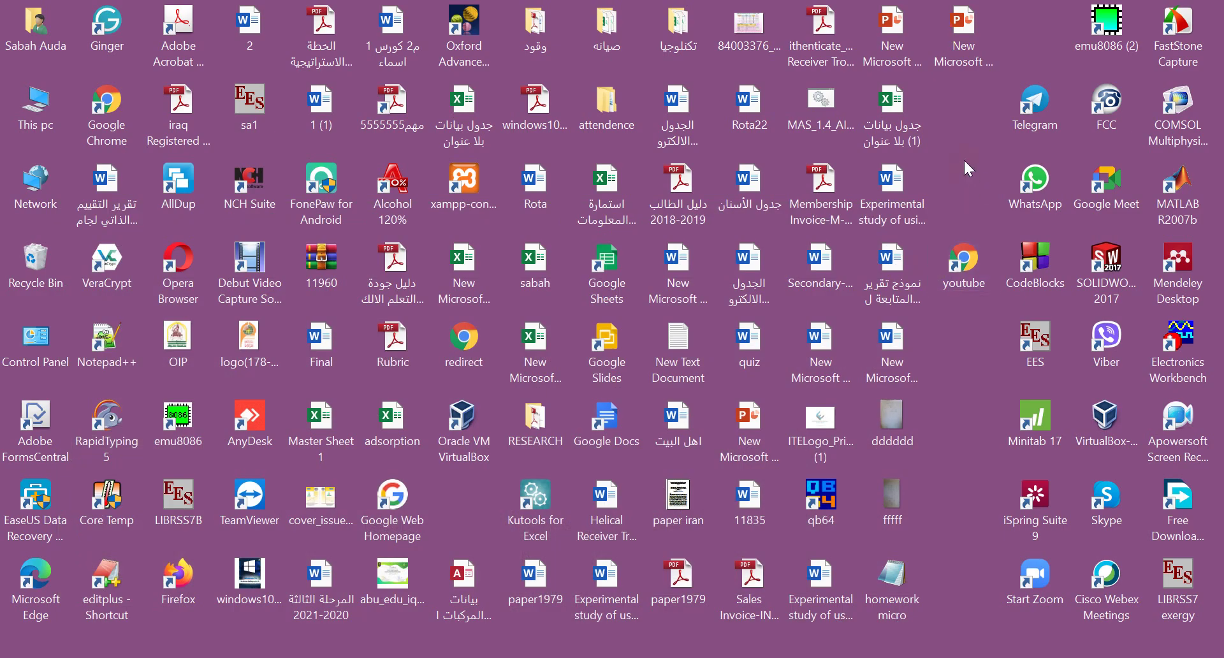
pyautogui.rightClick(965, 161)
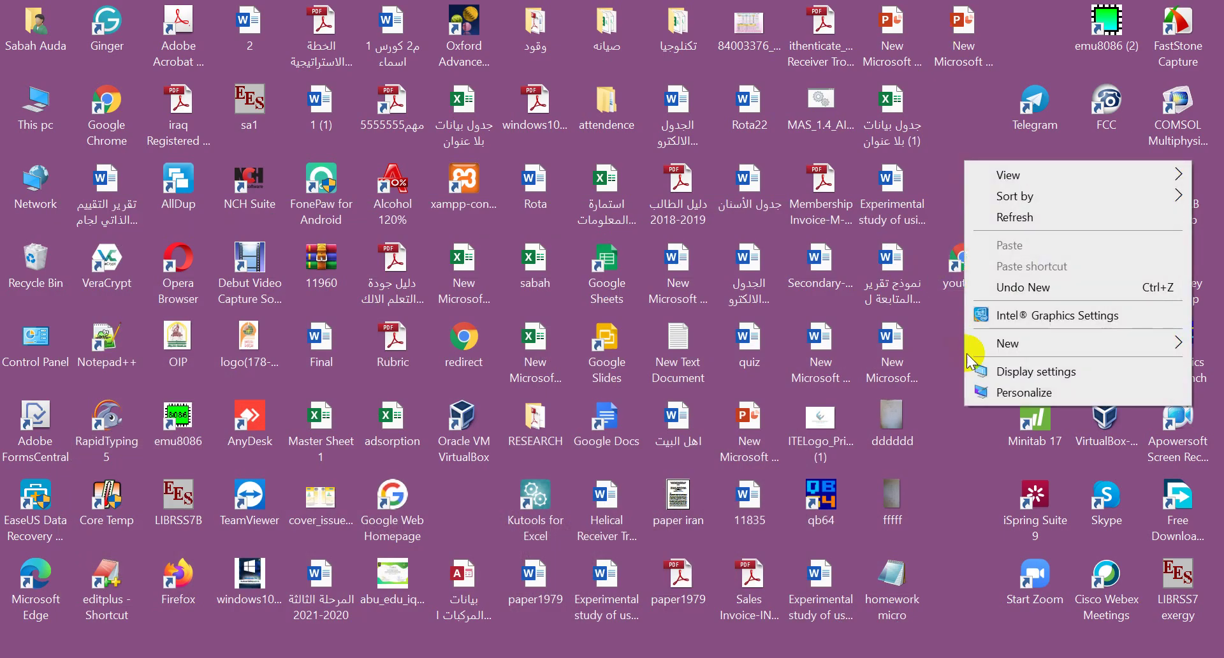
pyautogui.moveTo(984, 347)
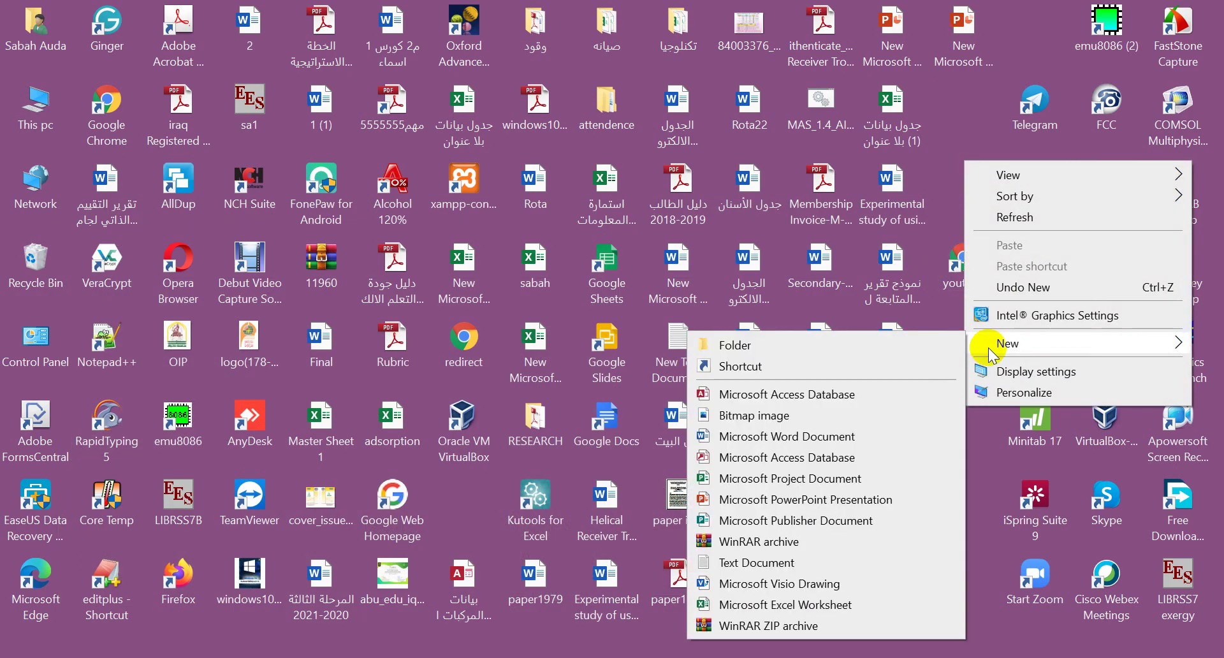
pyautogui.click(826, 368)
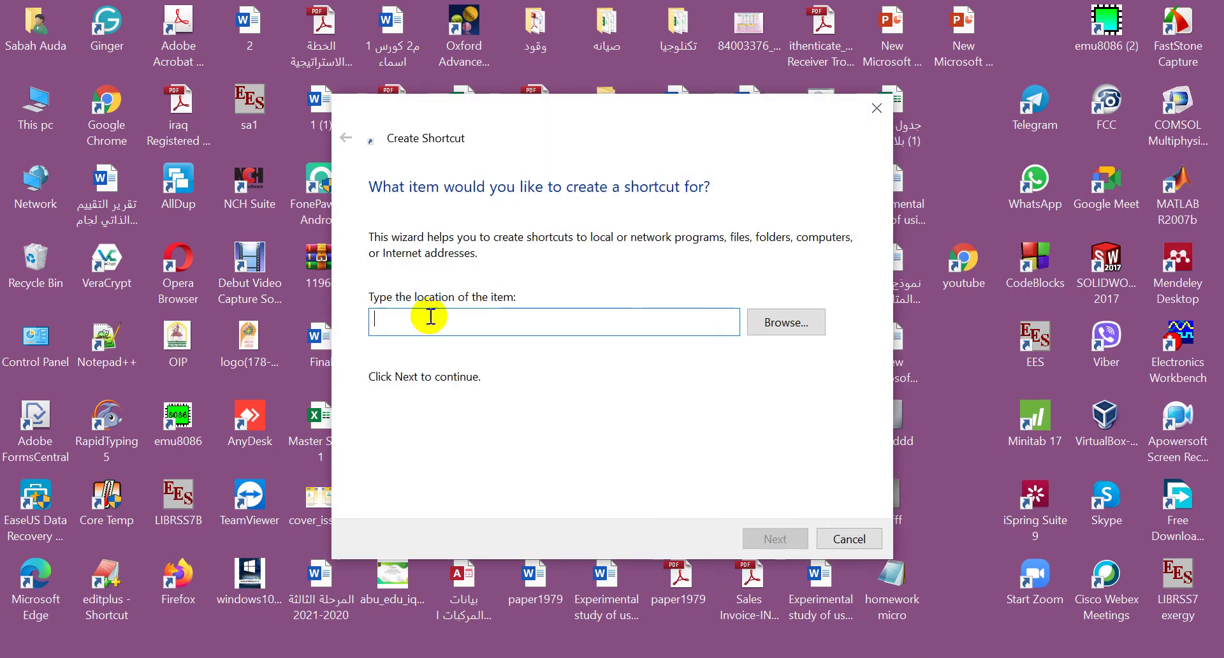
pyautogui.click(841, 537)
# - Delete the youtube shortcut from the desktop
pyautogui.moveTo(952, 281); pyautogui.dragTo(973, 297)
pyautogui.press('Delete')
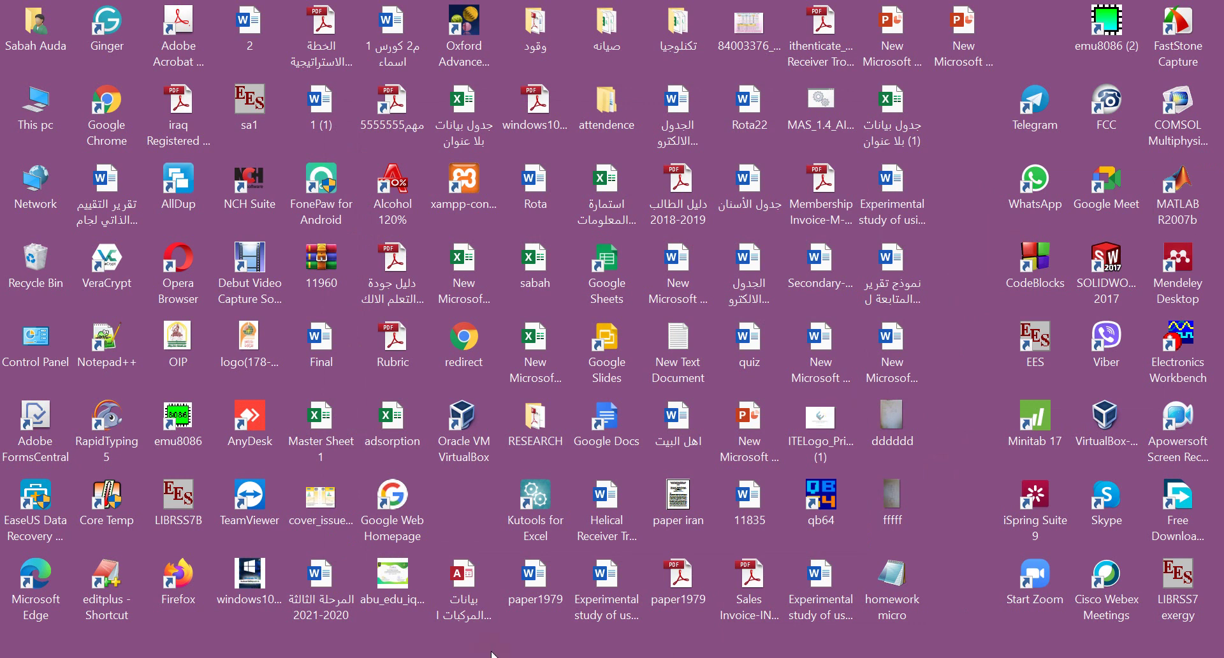
# - Switch to windows10_tutorial.pdf, read on from the steps for adding icons, and highlight the Desktop Background heading with its first sentence
pyautogui.click(640, 577)
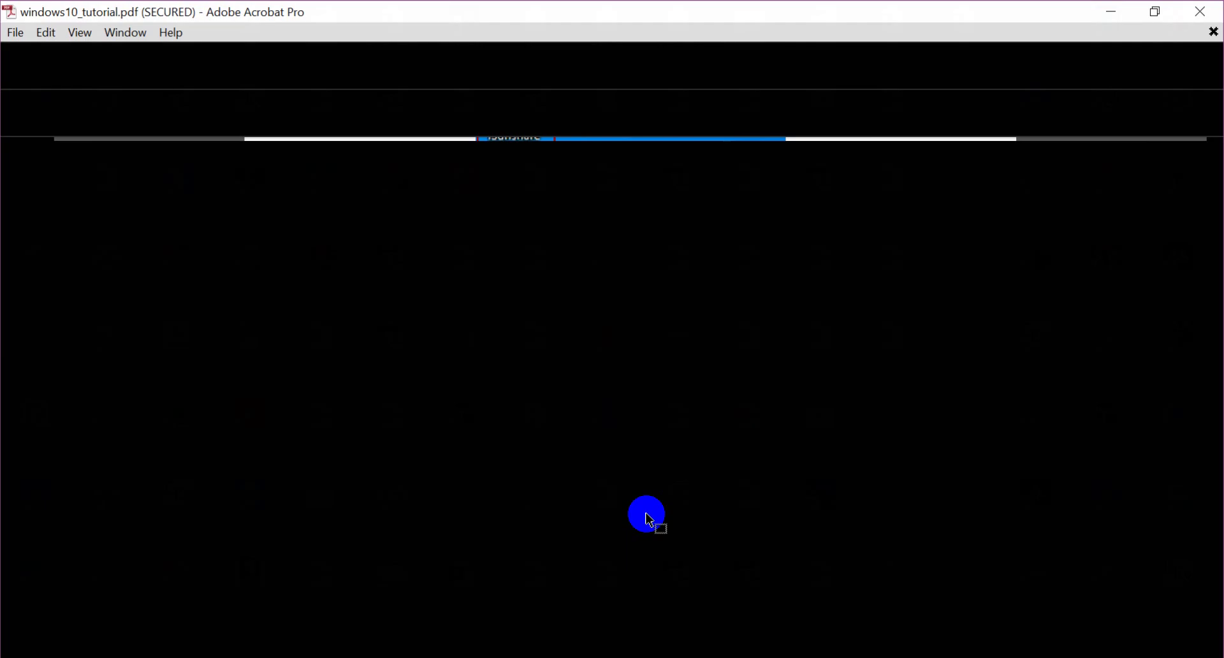
pyautogui.scroll(-3, 675, 520)
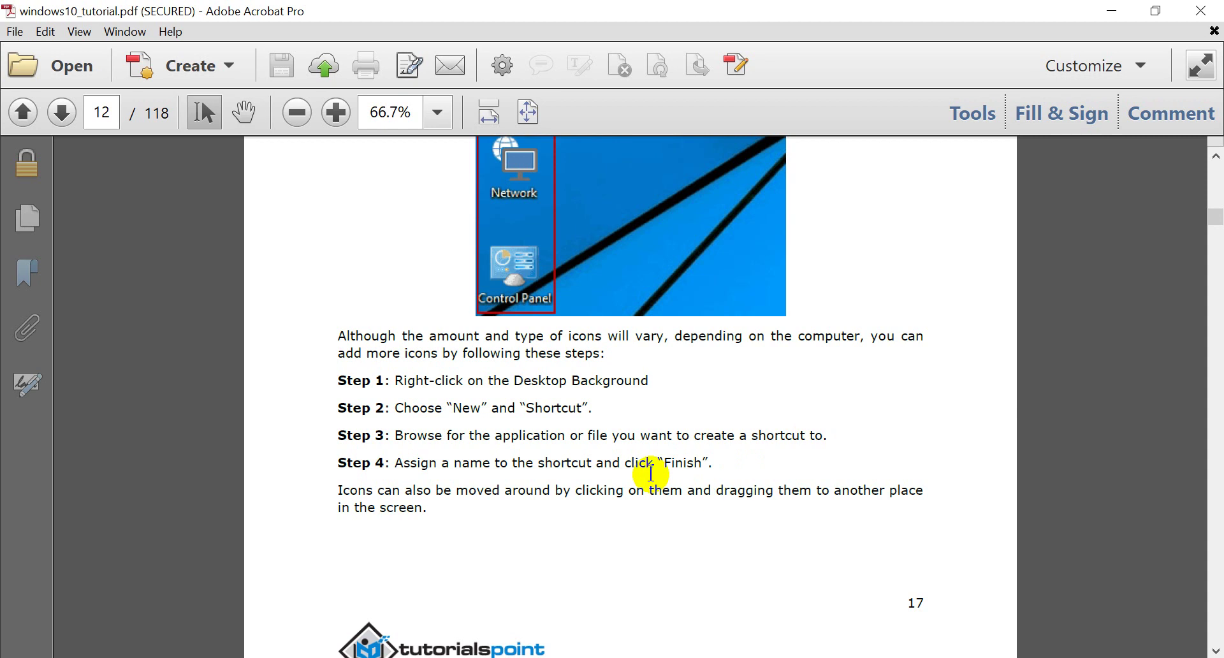
pyautogui.scroll(-5, 779, 497)
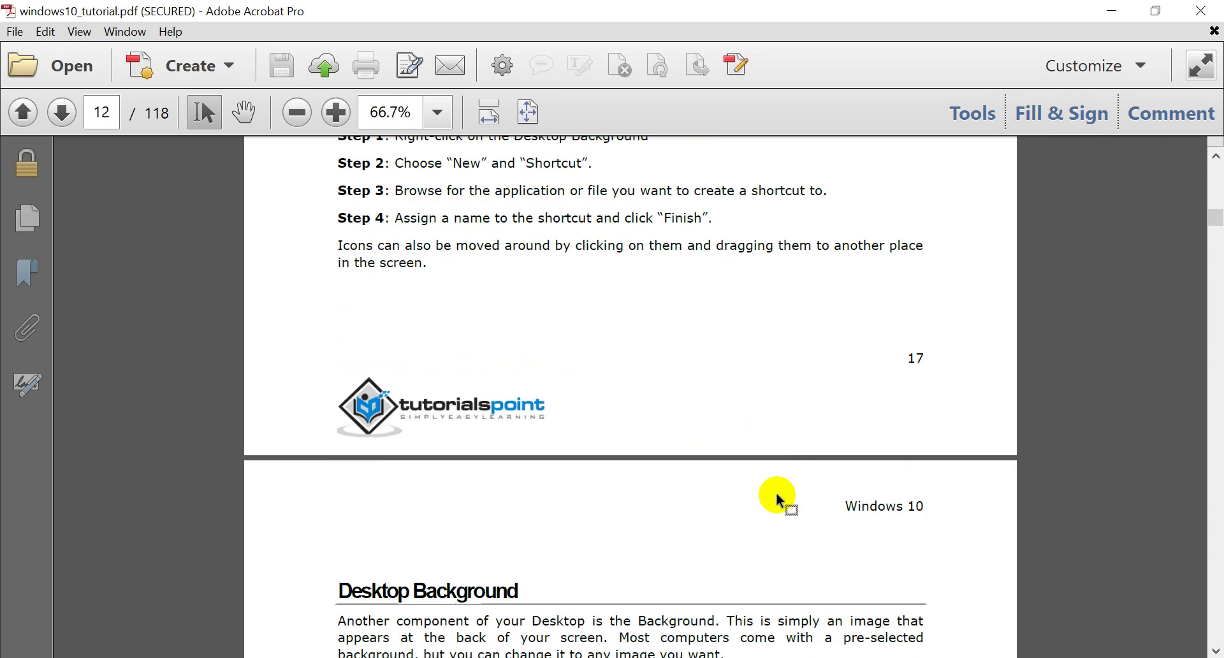
pyautogui.scroll(-4, 638, 424)
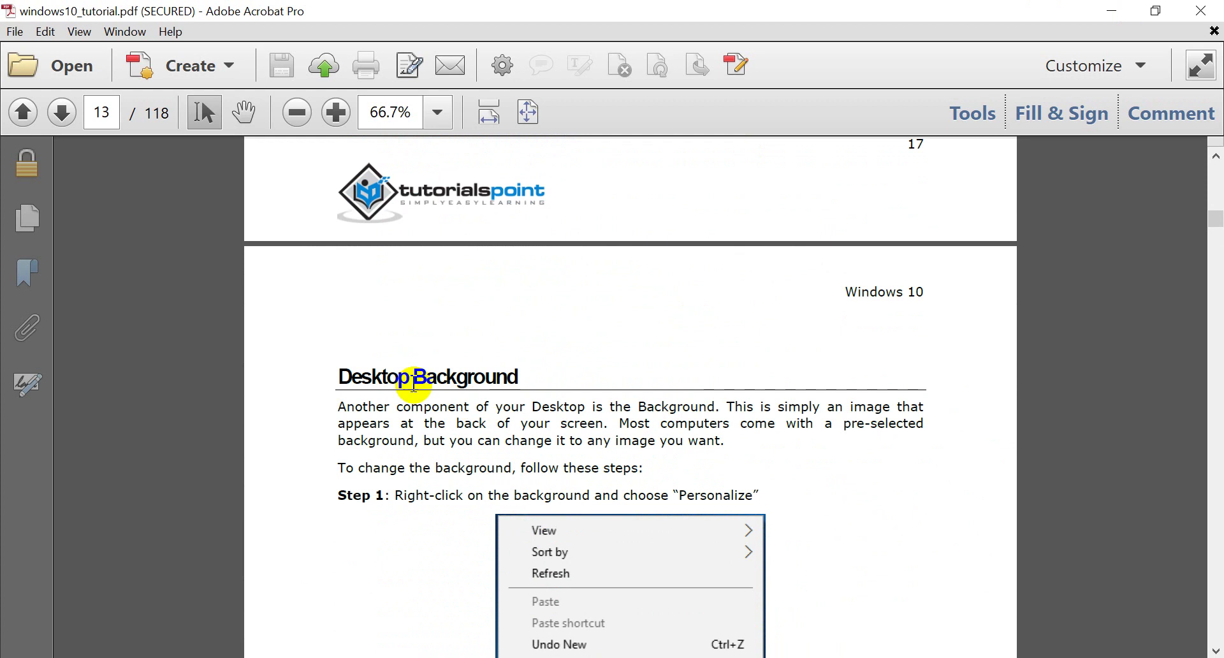
pyautogui.moveTo(341, 375); pyautogui.dragTo(657, 385)
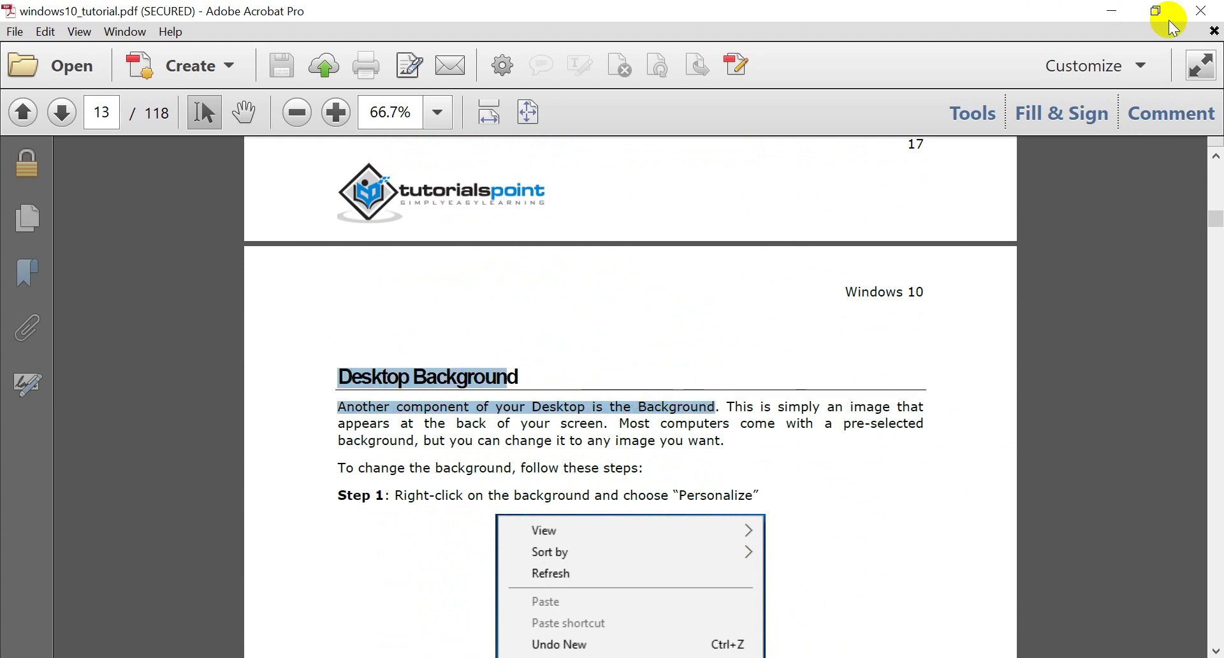
# - Minimize the PDF and open the Background page of the desktop's Personalization settings
pyautogui.click(1112, 11)
pyautogui.rightClick(982, 198)
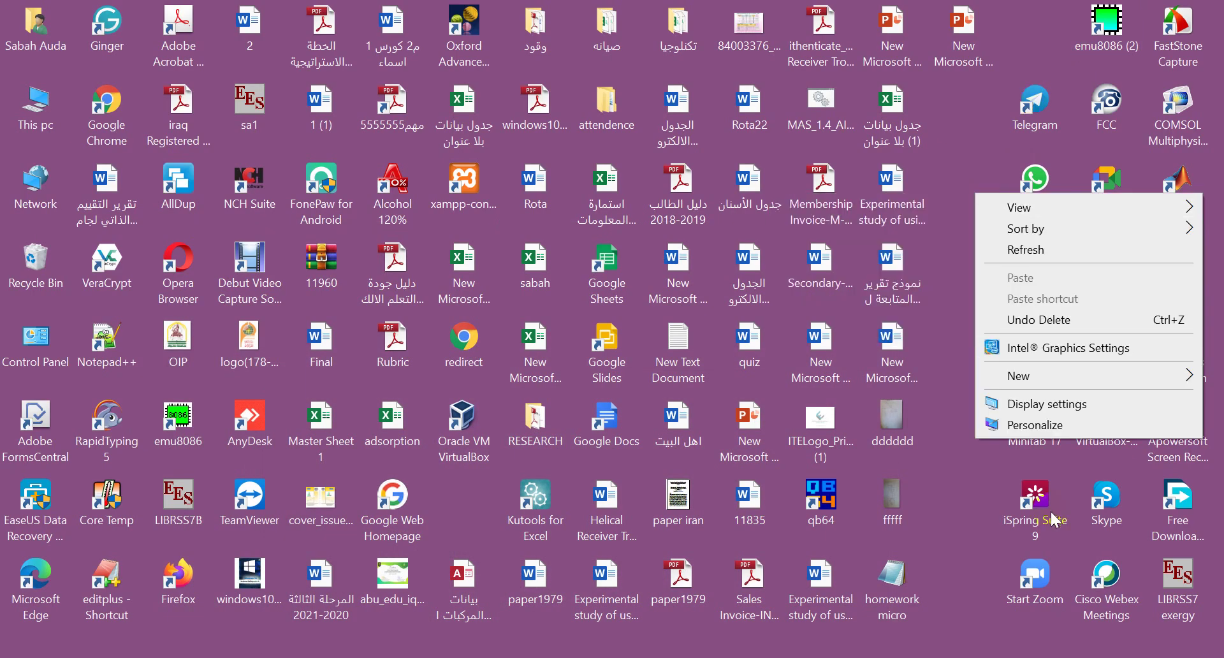
pyautogui.click(1022, 434)
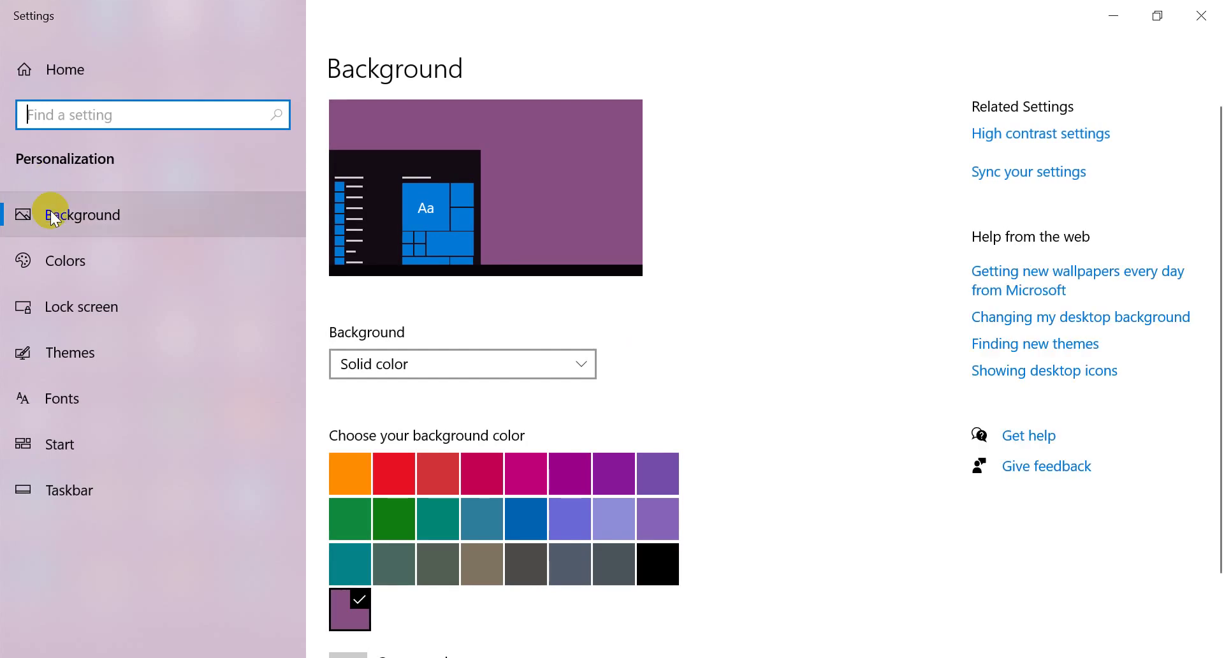
pyautogui.click(51, 215)
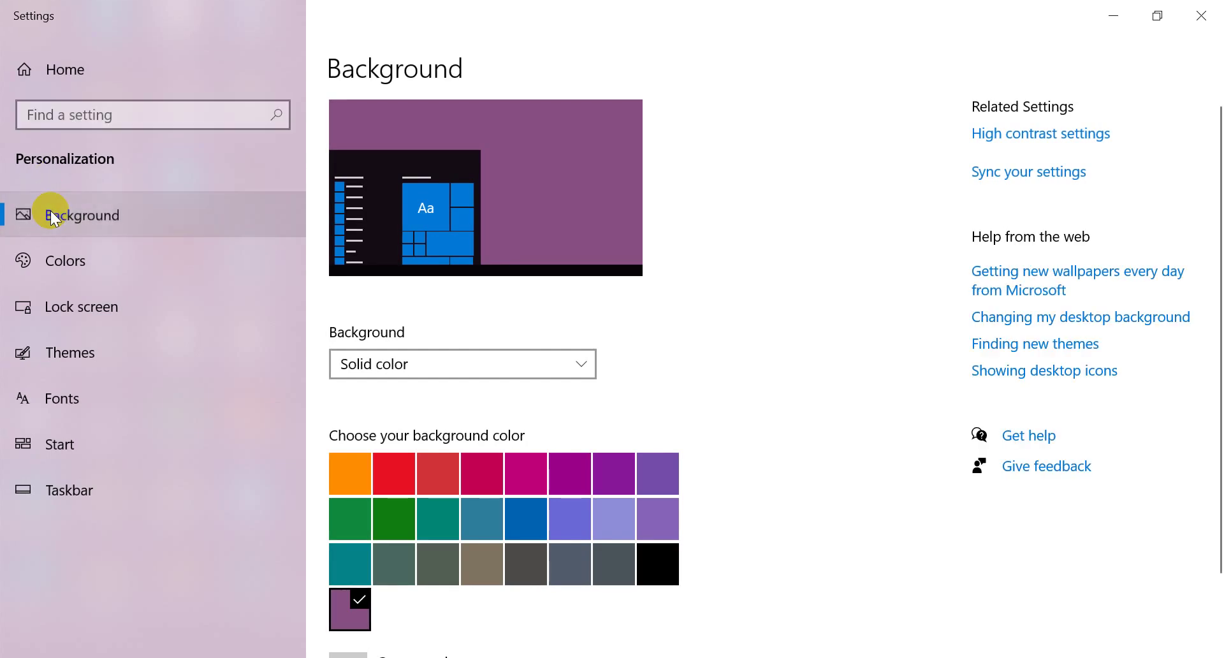
# - Set the desktop background to Picture with the blue Windows logo image, and view it on the desktop
pyautogui.click(435, 353)
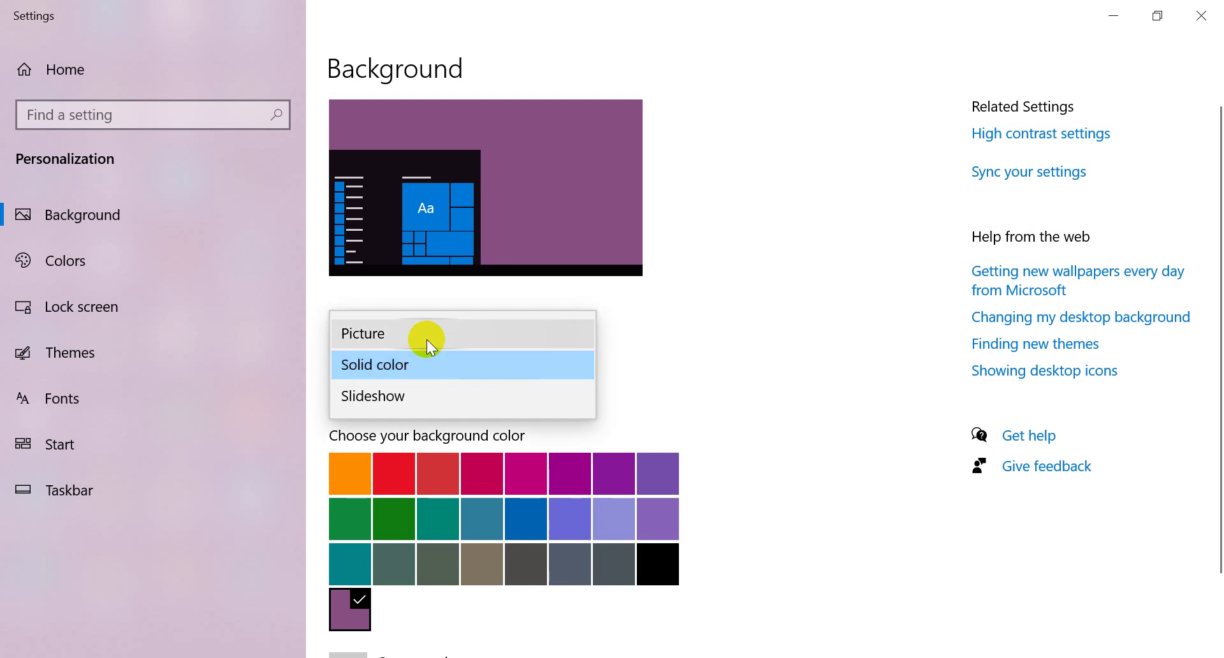
pyautogui.moveTo(414, 338); pyautogui.dragTo(416, 354)
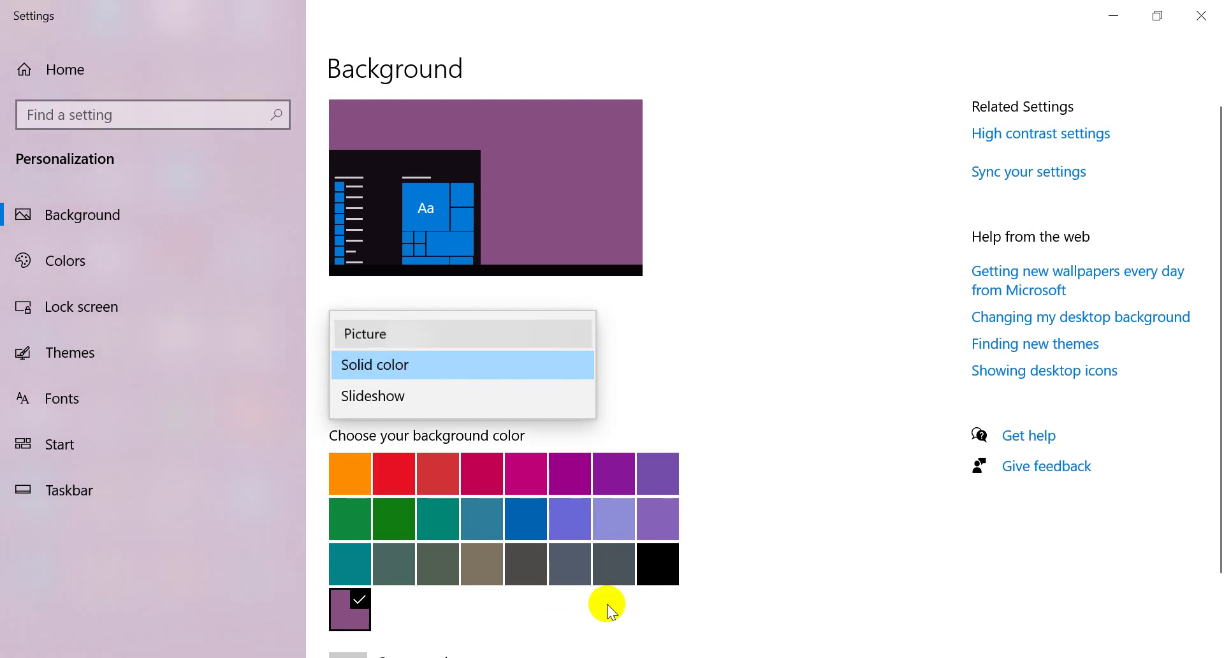
pyautogui.click(376, 336)
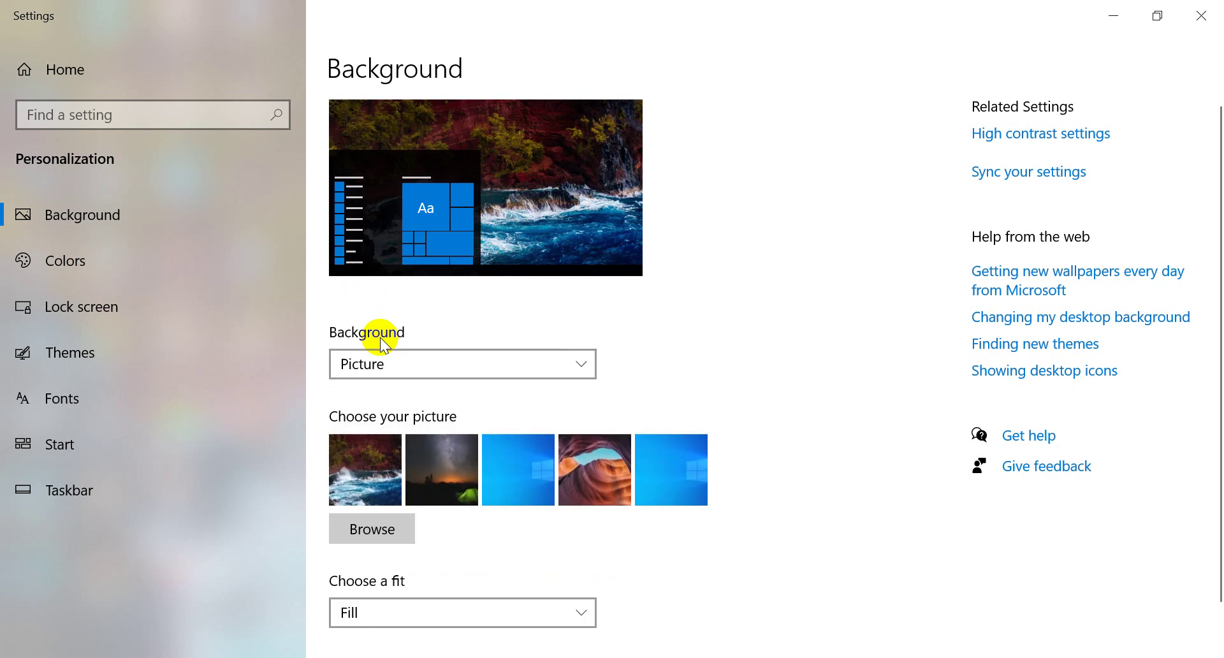
pyautogui.click(511, 475)
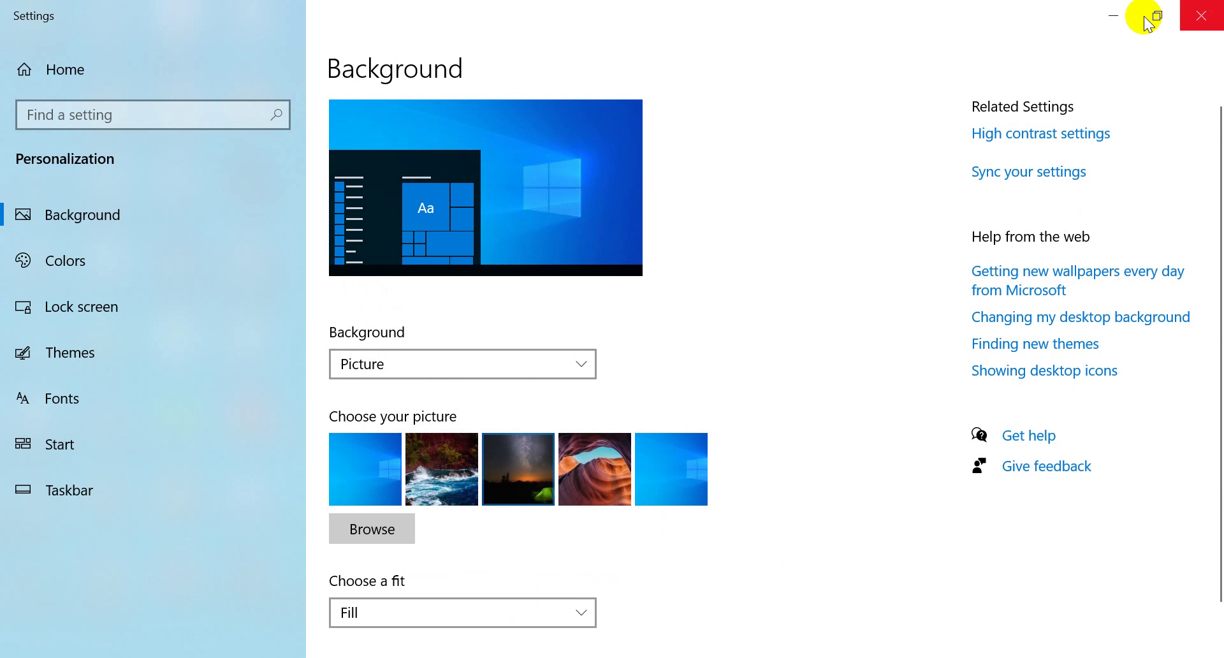
pyautogui.click(1113, 15)
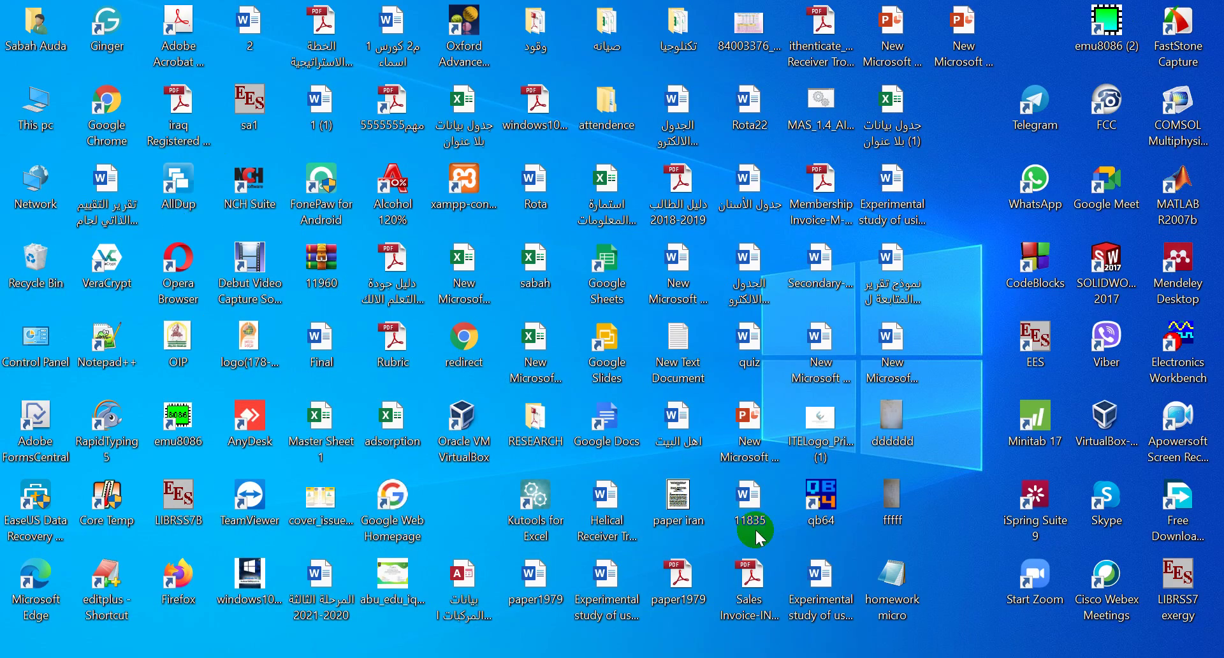
pyautogui.click(508, 629)
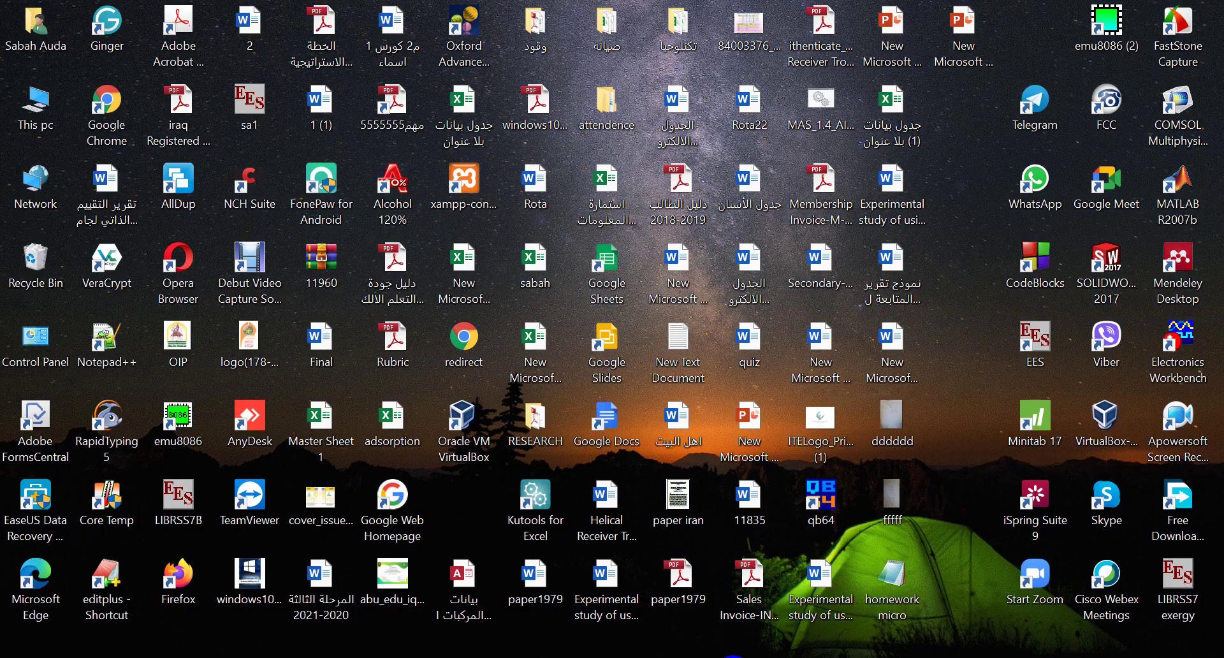
# - Return to Settings, switch the background type to Solid color, and view the desktop
pyautogui.click(579, 593)
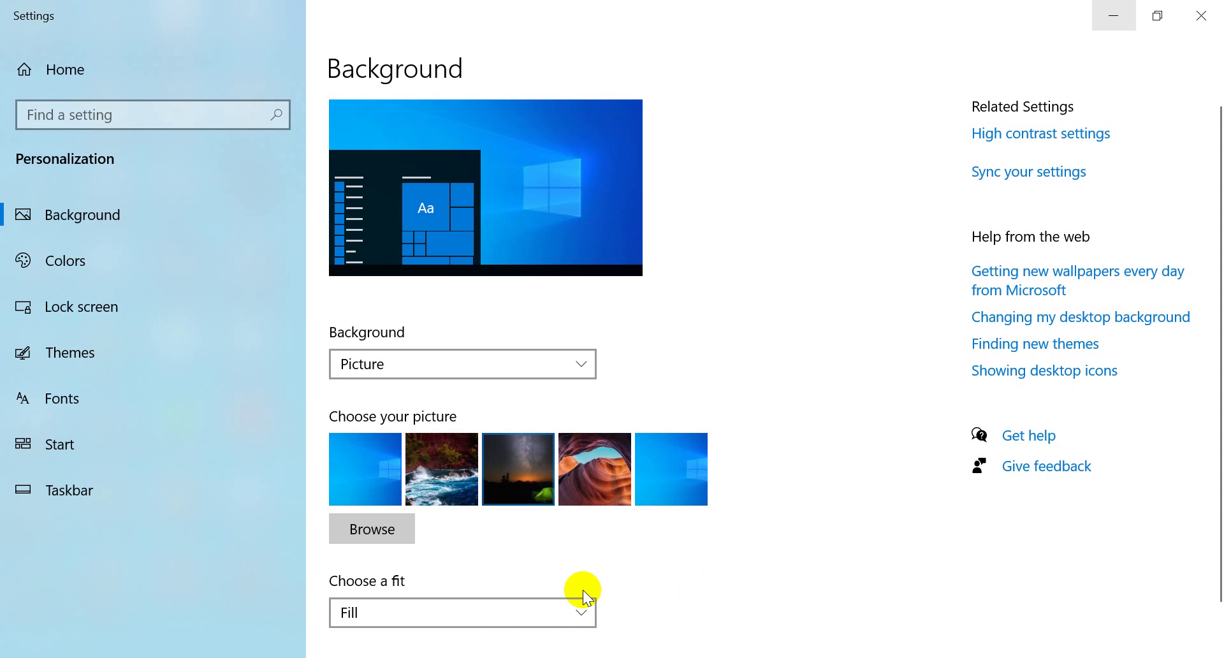
pyautogui.click(480, 363)
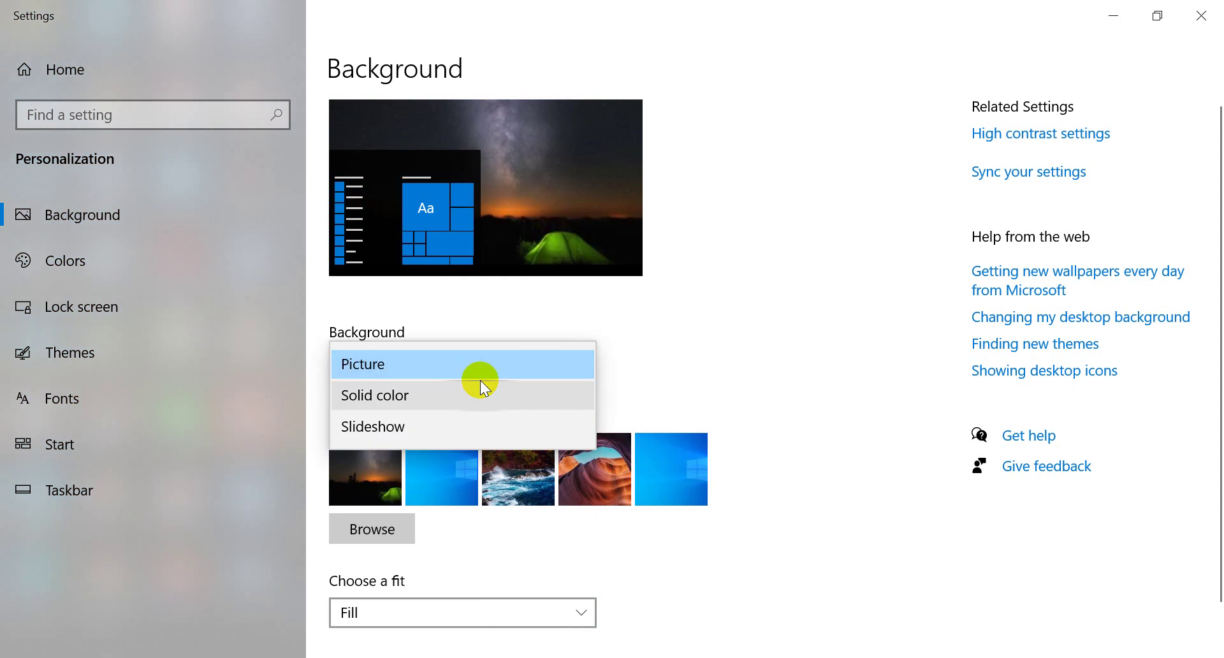
pyautogui.click(465, 400)
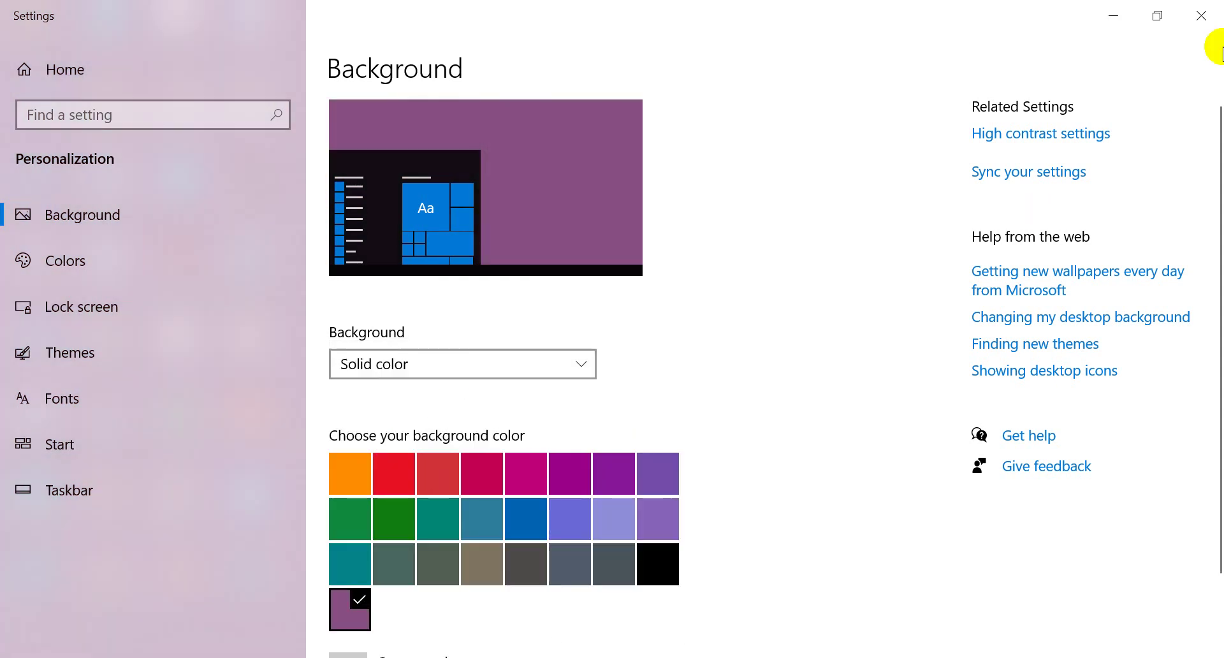
pyautogui.click(1114, 15)
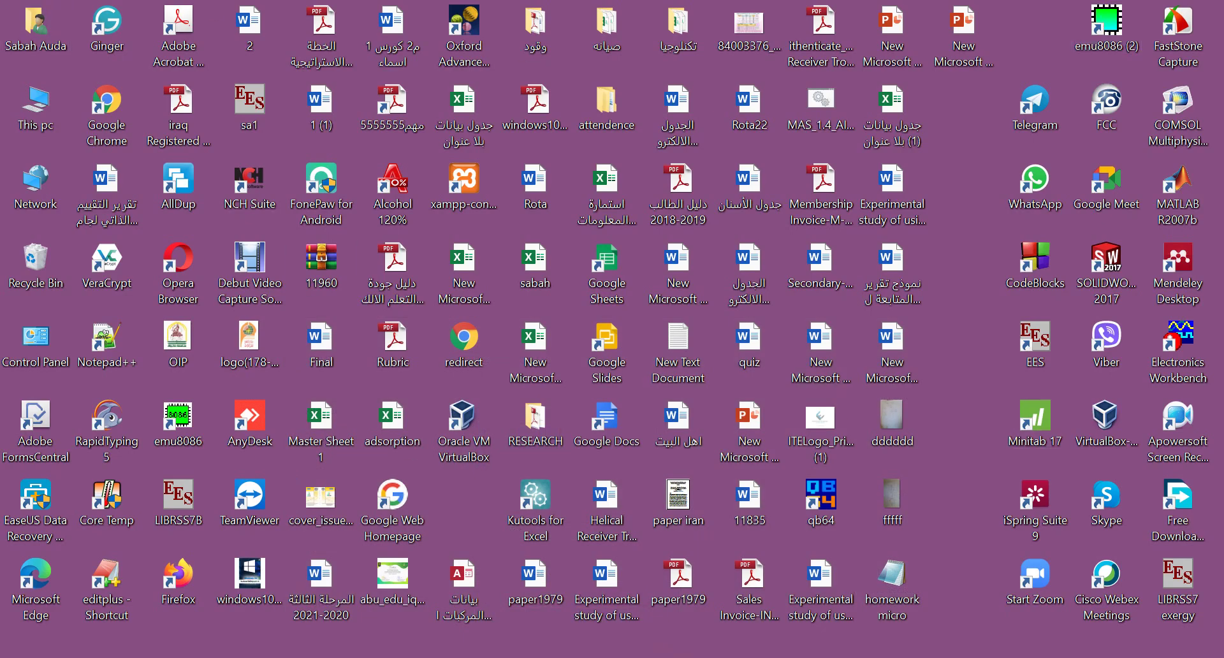
# - Reopen Settings, switch the background type to Slideshow, and inspect the available picture change intervals
pyautogui.click(615, 615)
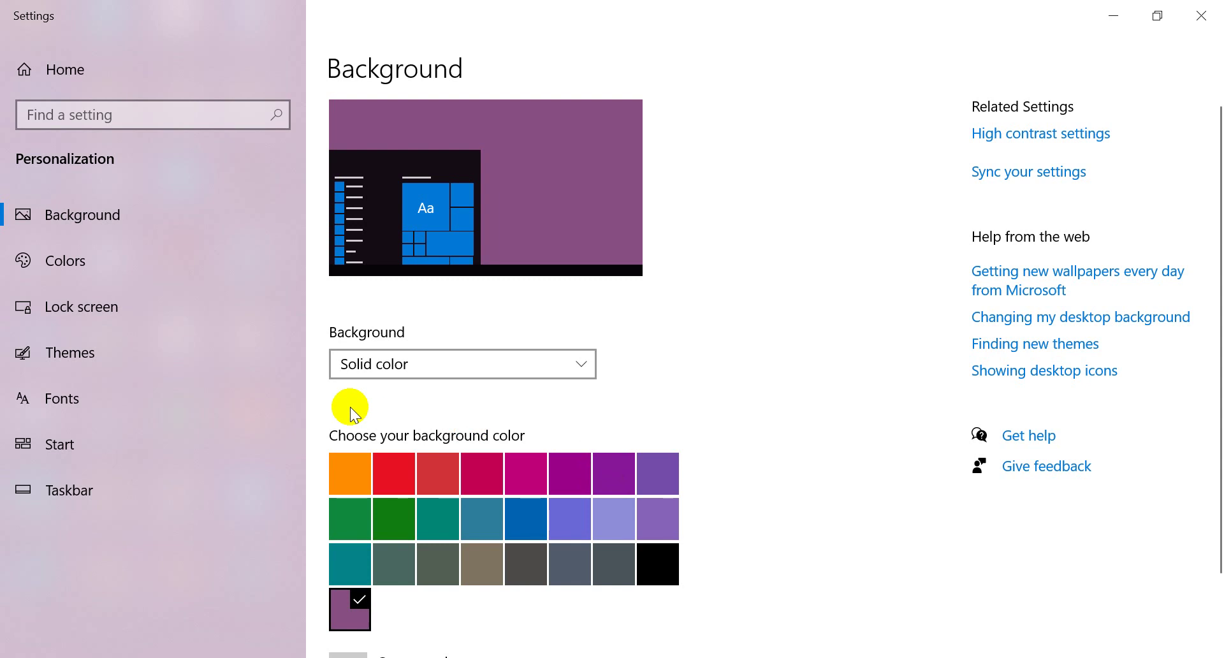
pyautogui.click(444, 371)
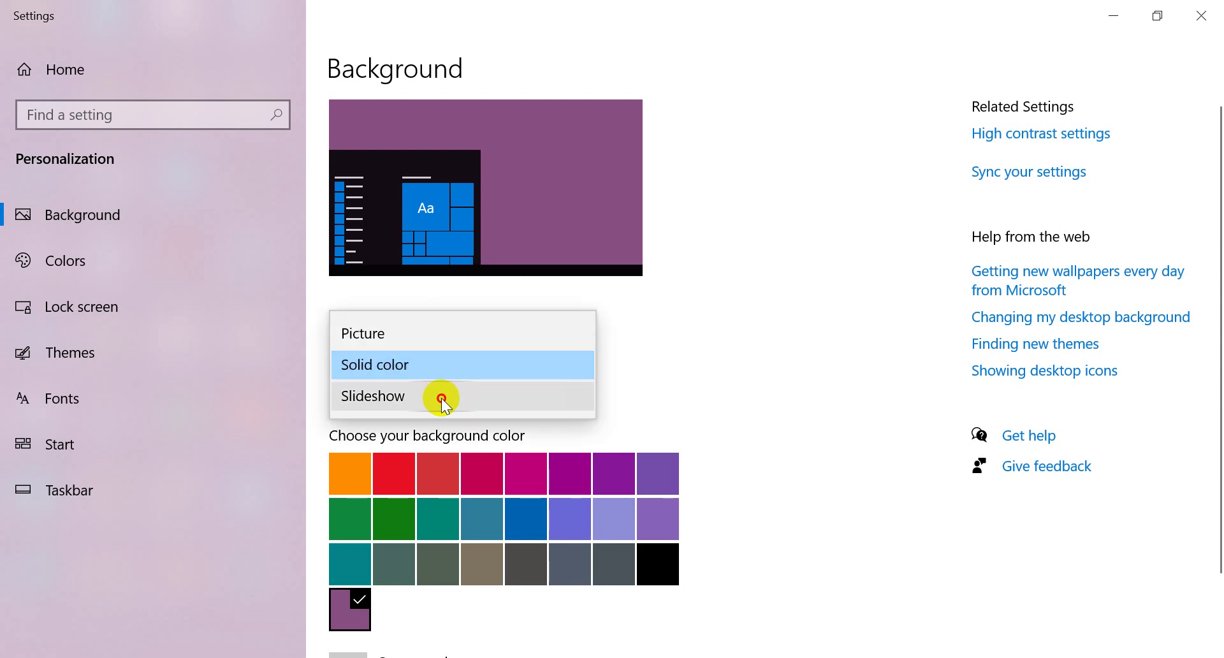
pyautogui.click(441, 398)
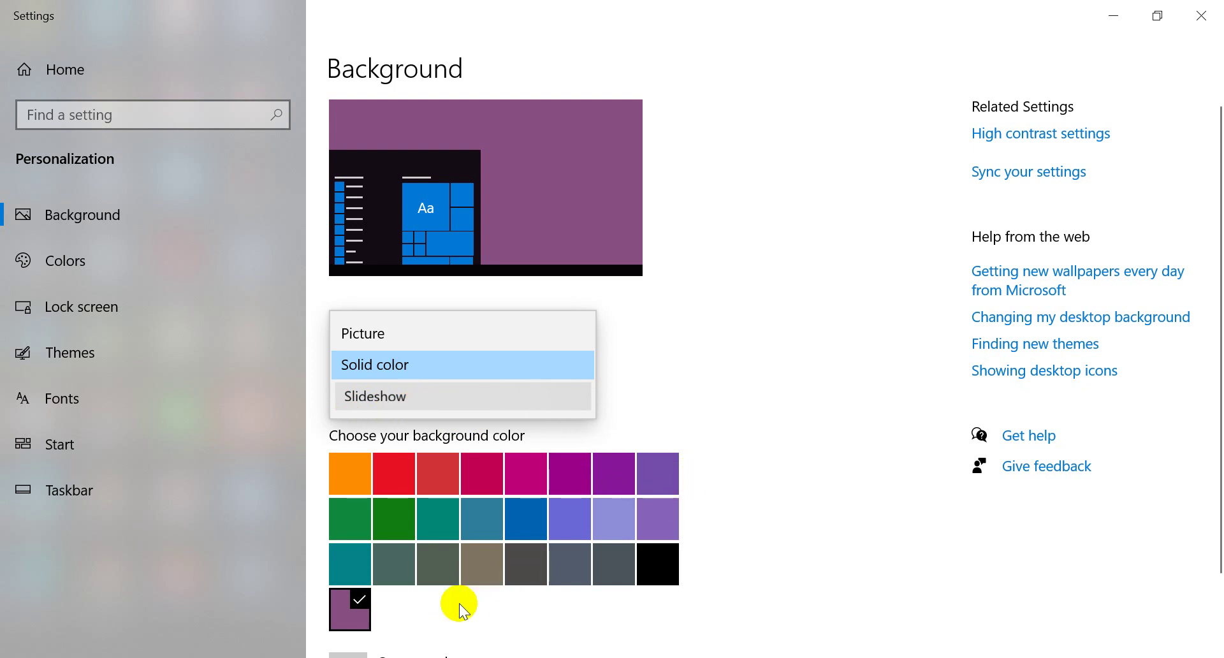
pyautogui.click(481, 403)
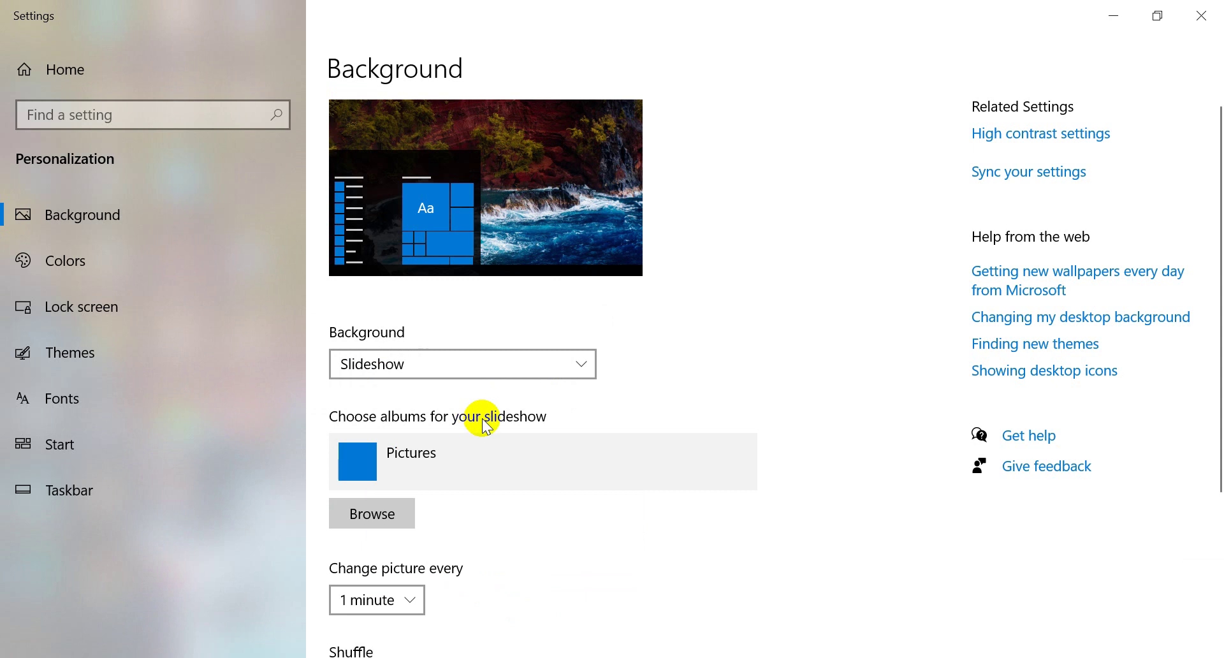
pyautogui.scroll(-1, 497, 417)
pyautogui.scroll(-2, 500, 416)
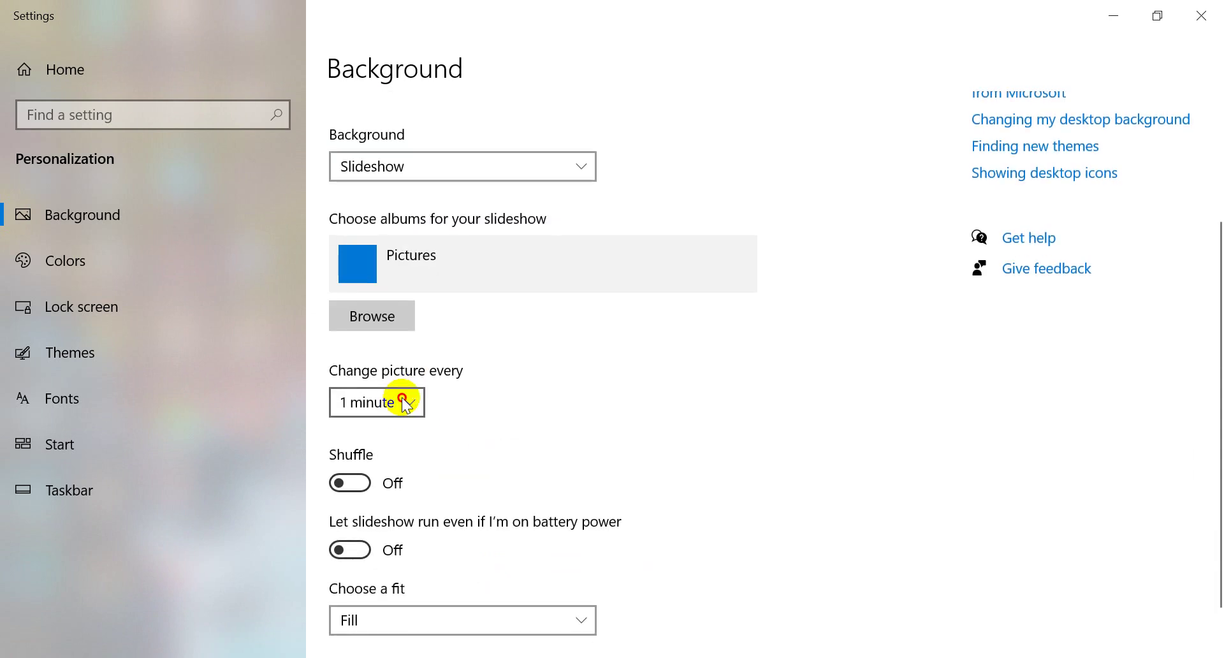
pyautogui.click(400, 403)
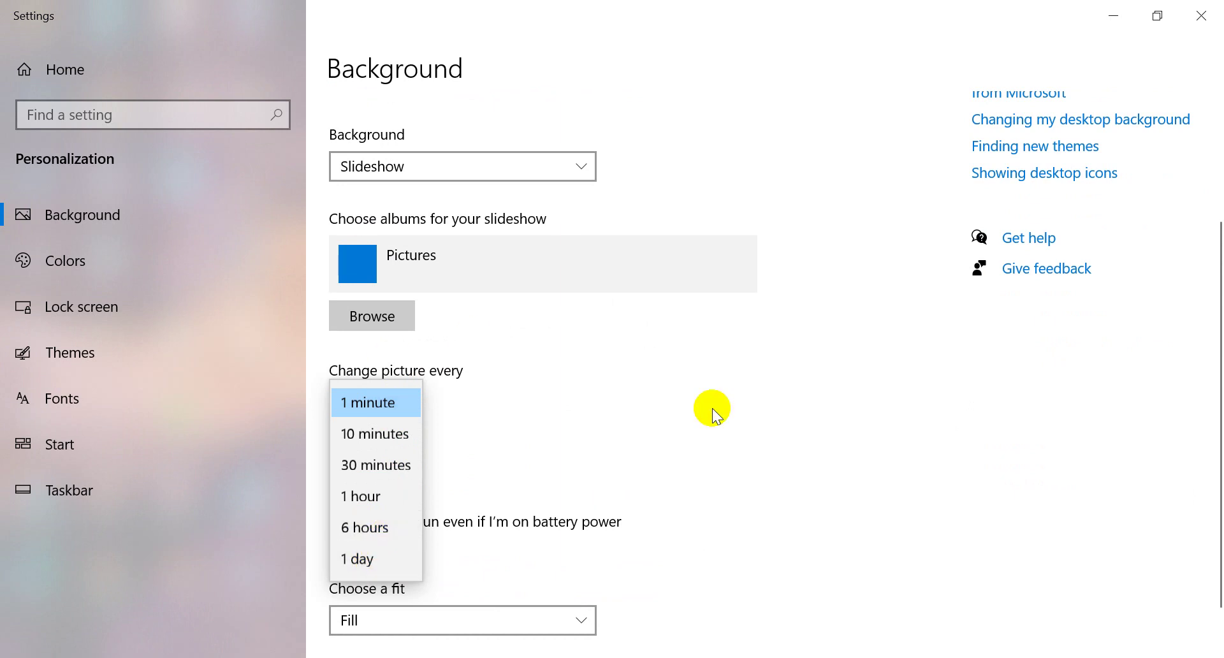
pyautogui.click(578, 174)
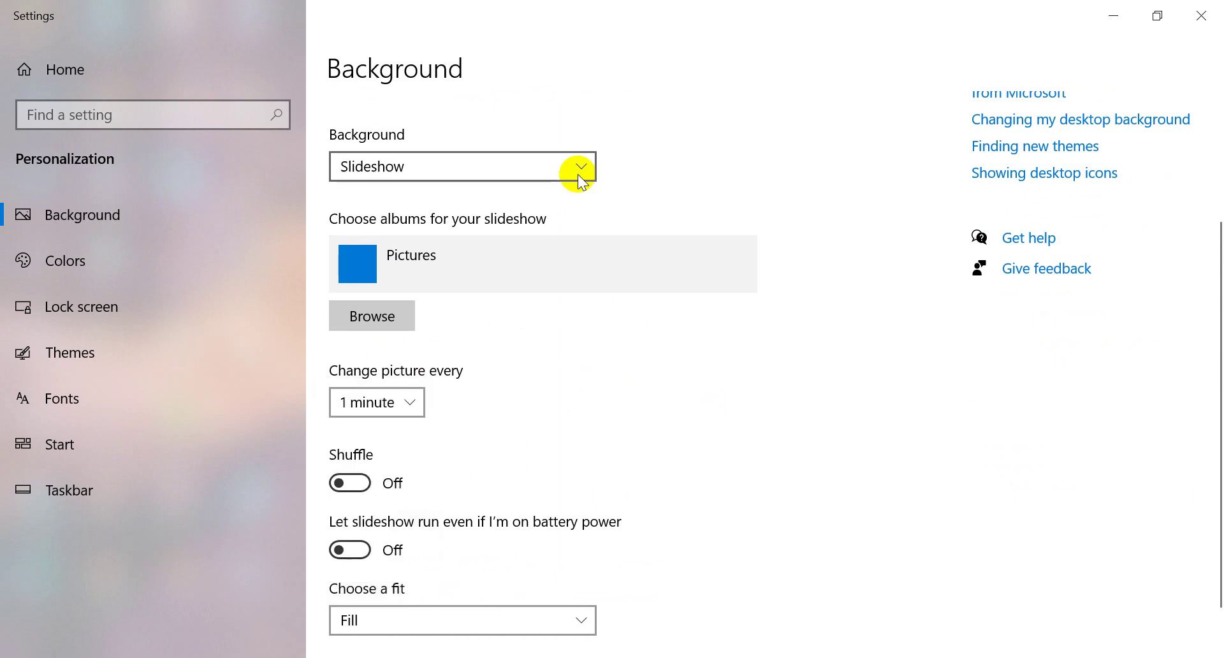
# - Switch the background type from Slideshow to Solid color and minimize Settings
pyautogui.click(577, 173)
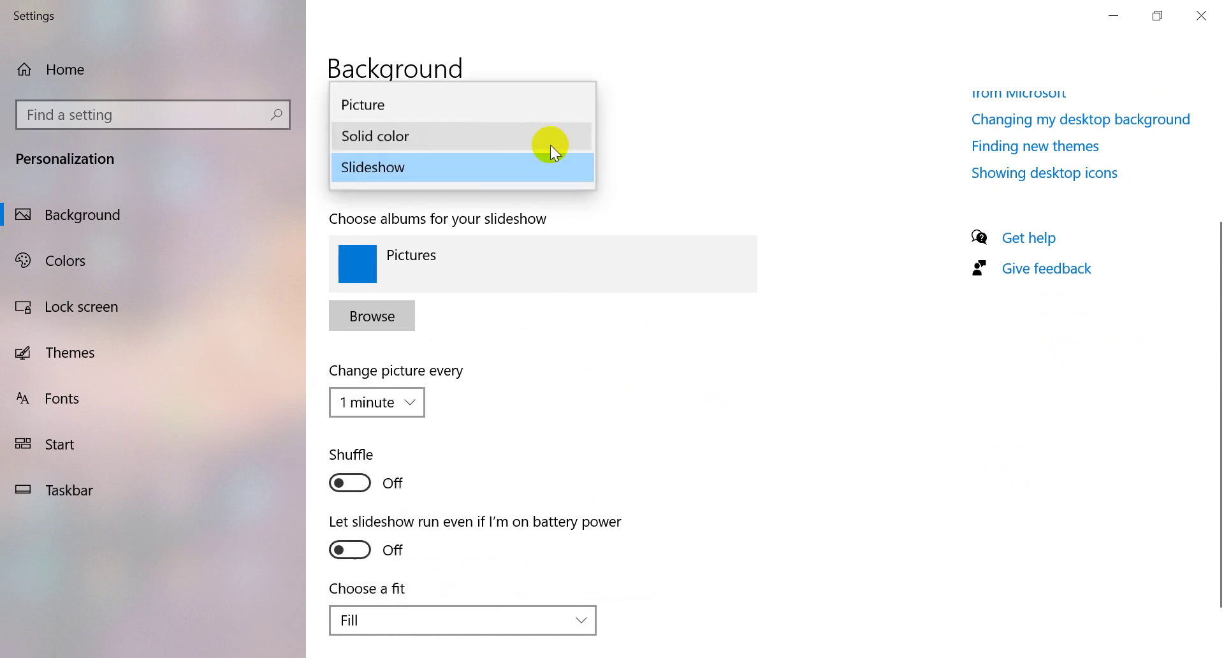
pyautogui.click(572, 136)
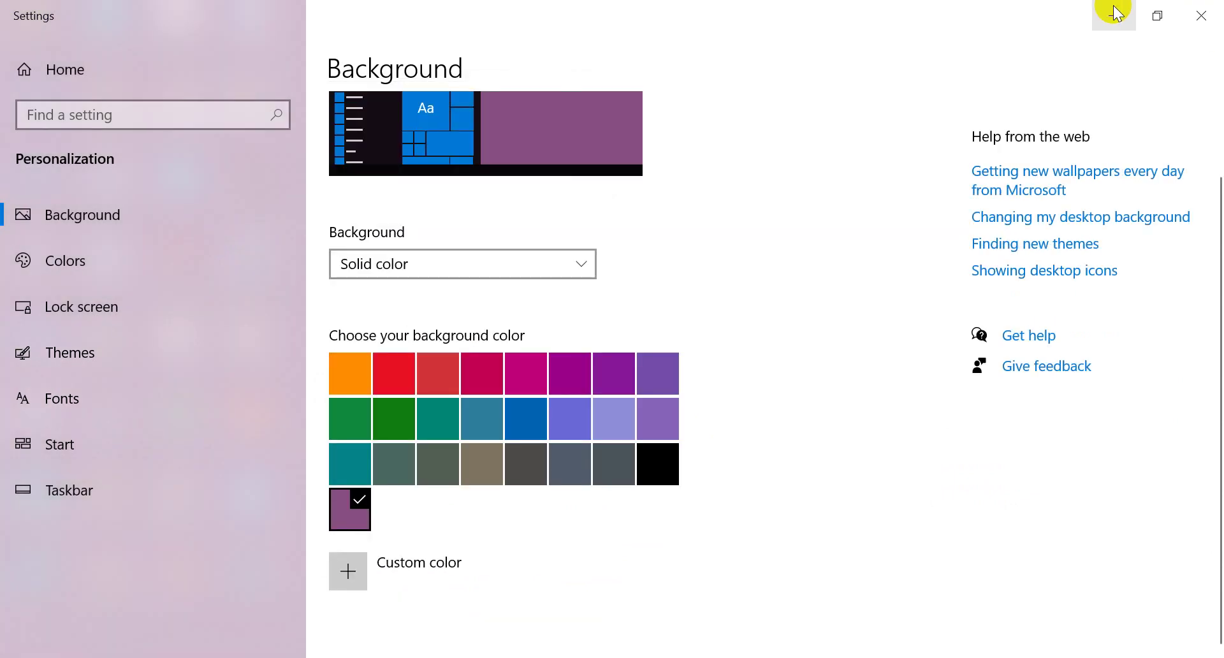
pyautogui.click(1114, 15)
# - Return to windows10_tutorial.pdf and read the two steps for changing the desktop background through the Personalization window
pyautogui.moveTo(450, 655)
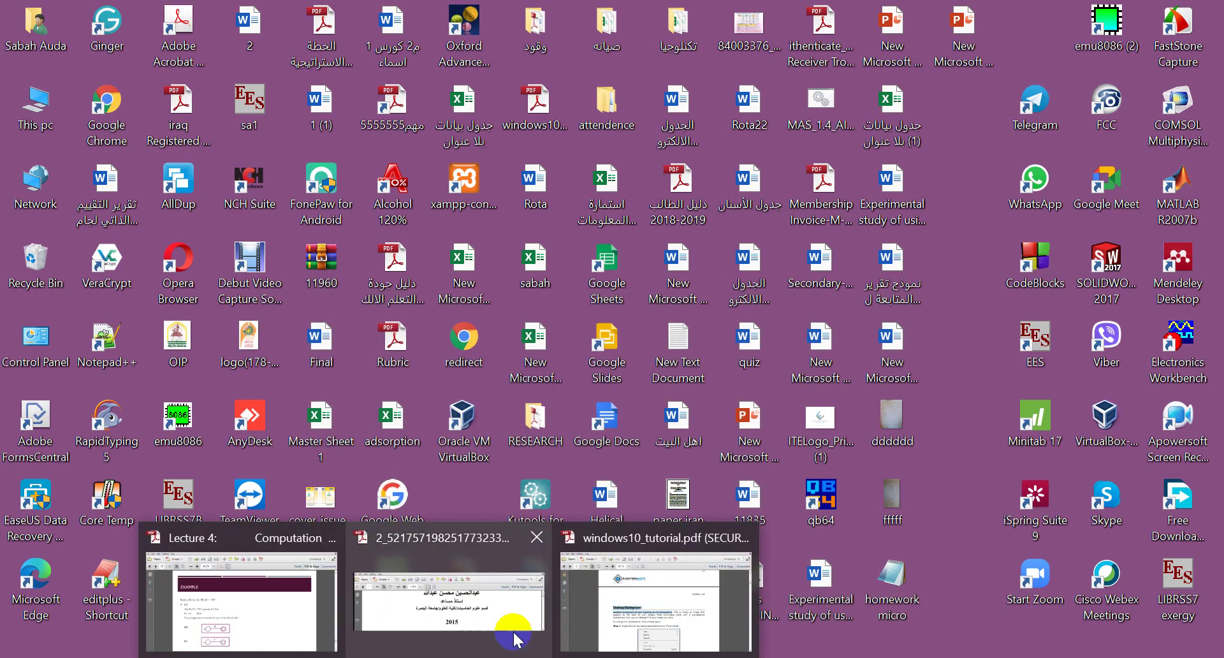
pyautogui.click(663, 603)
pyautogui.scroll(-3, 738, 492)
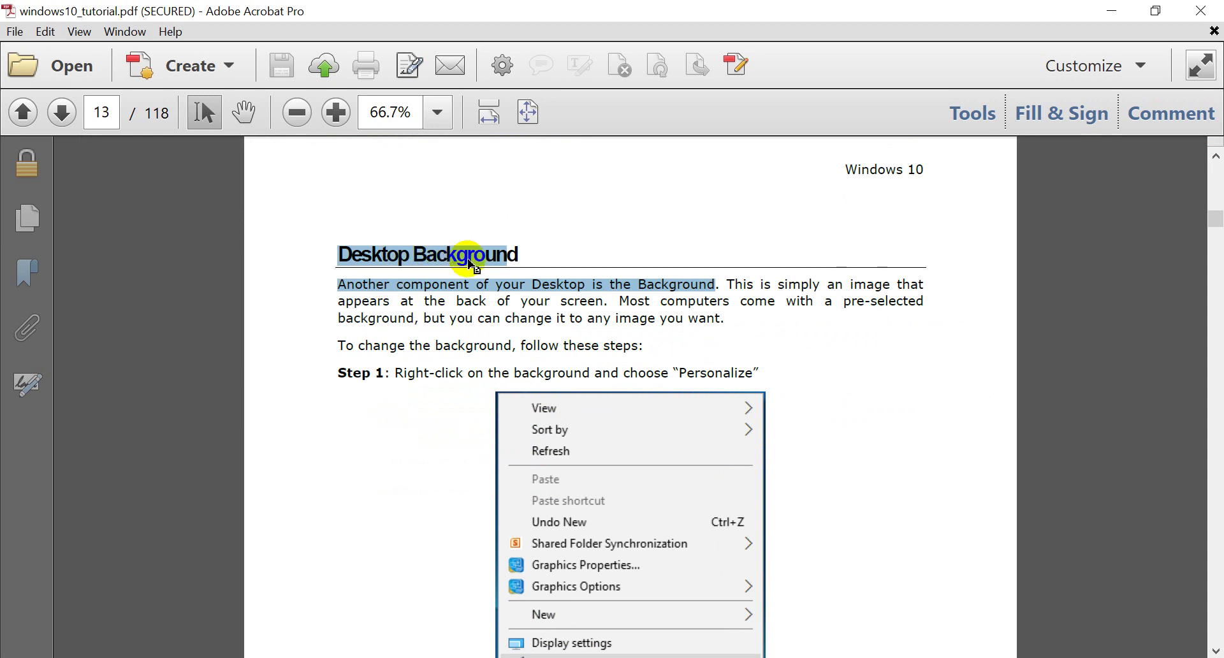
pyautogui.scroll(-2, 622, 480)
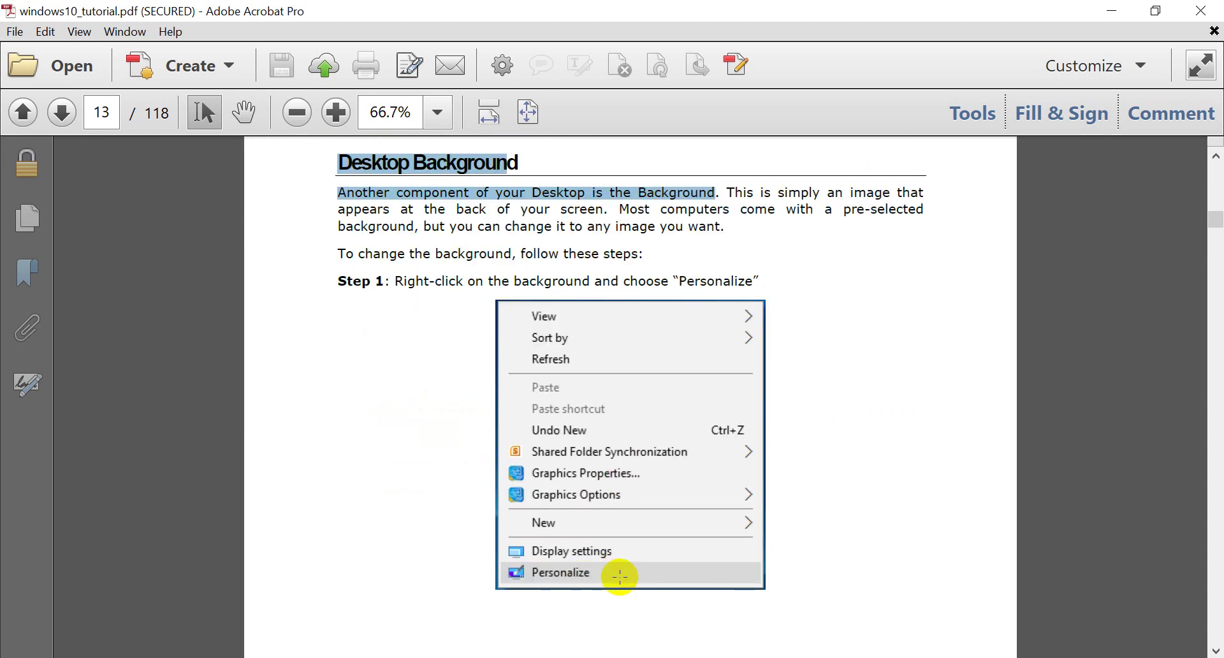
pyautogui.scroll(-6, 675, 542)
pyautogui.scroll(-15, 682, 541)
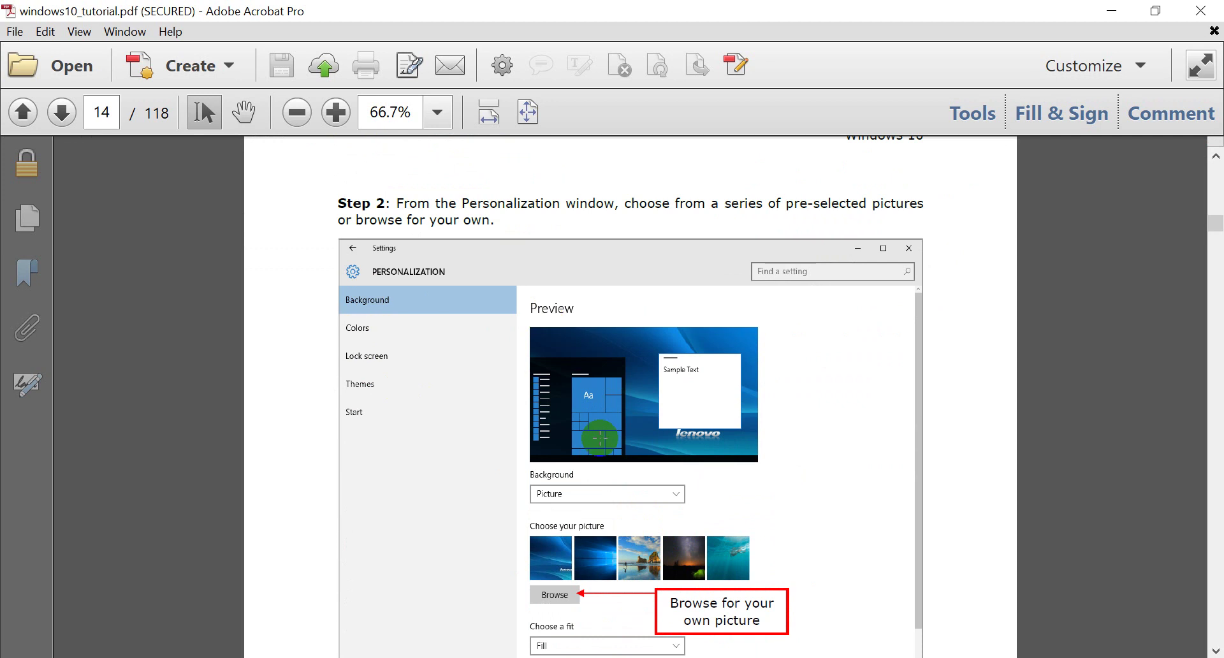
pyautogui.scroll(-3, 601, 434)
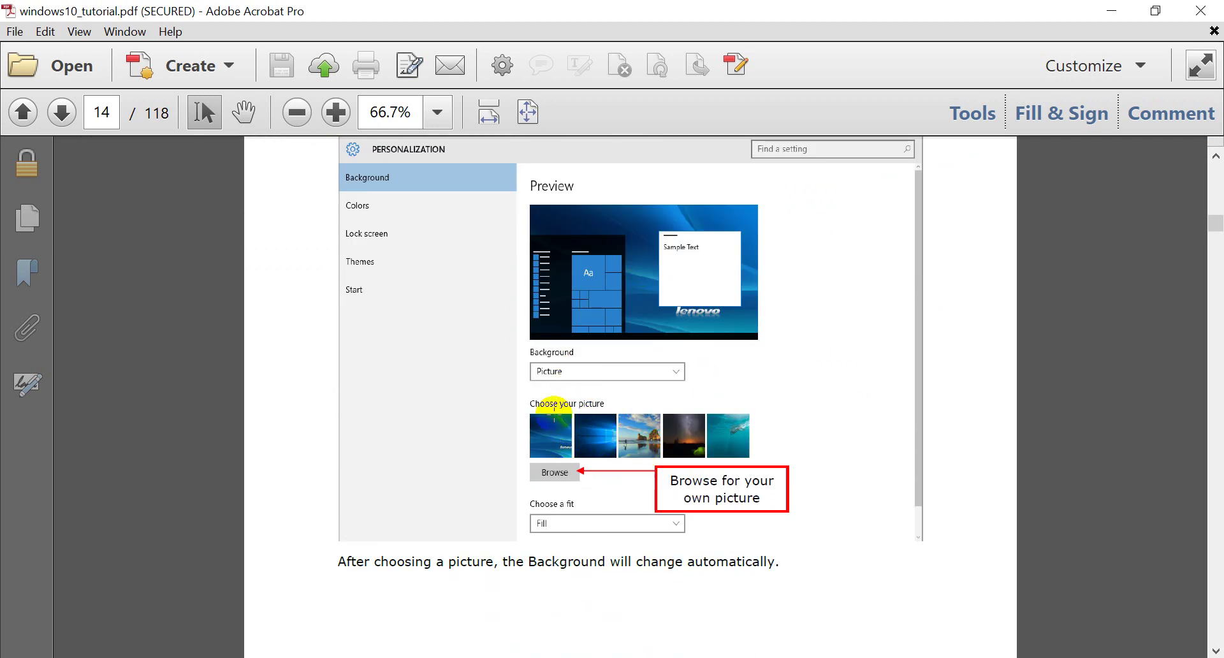
pyautogui.scroll(-5, 748, 491)
pyautogui.scroll(-10, 747, 491)
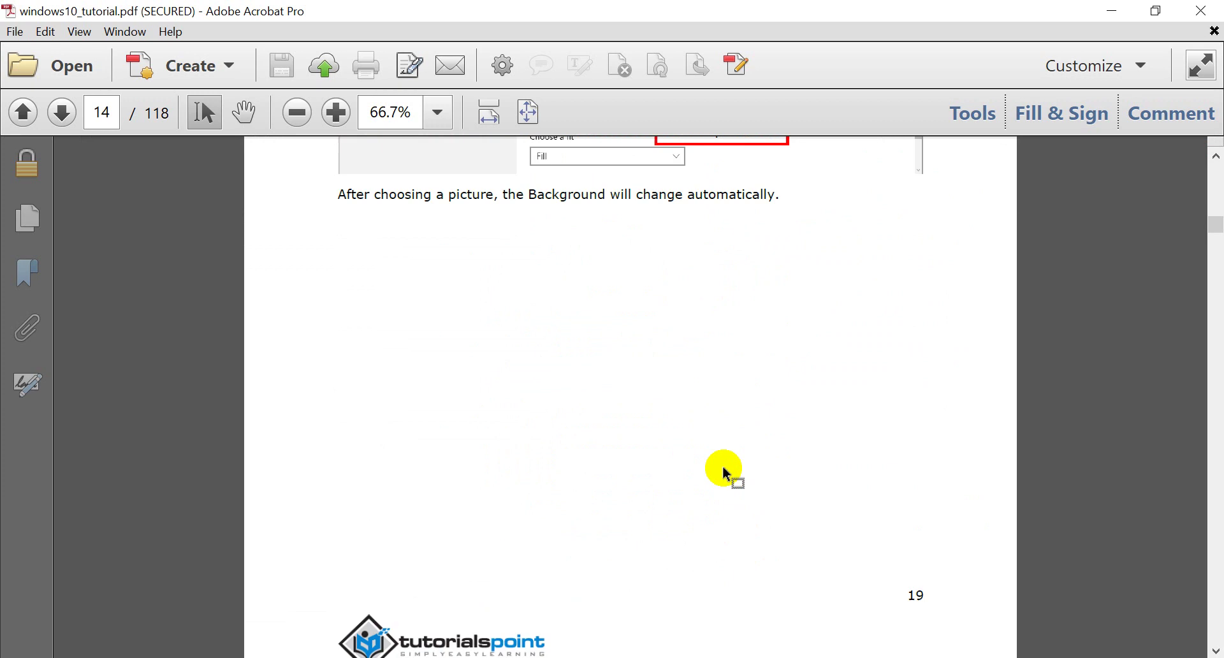
# - Continue to chapter 5, Windows 10 – Navigation, and highlight the word NAVIGATION in its title
pyautogui.scroll(-3, 725, 475)
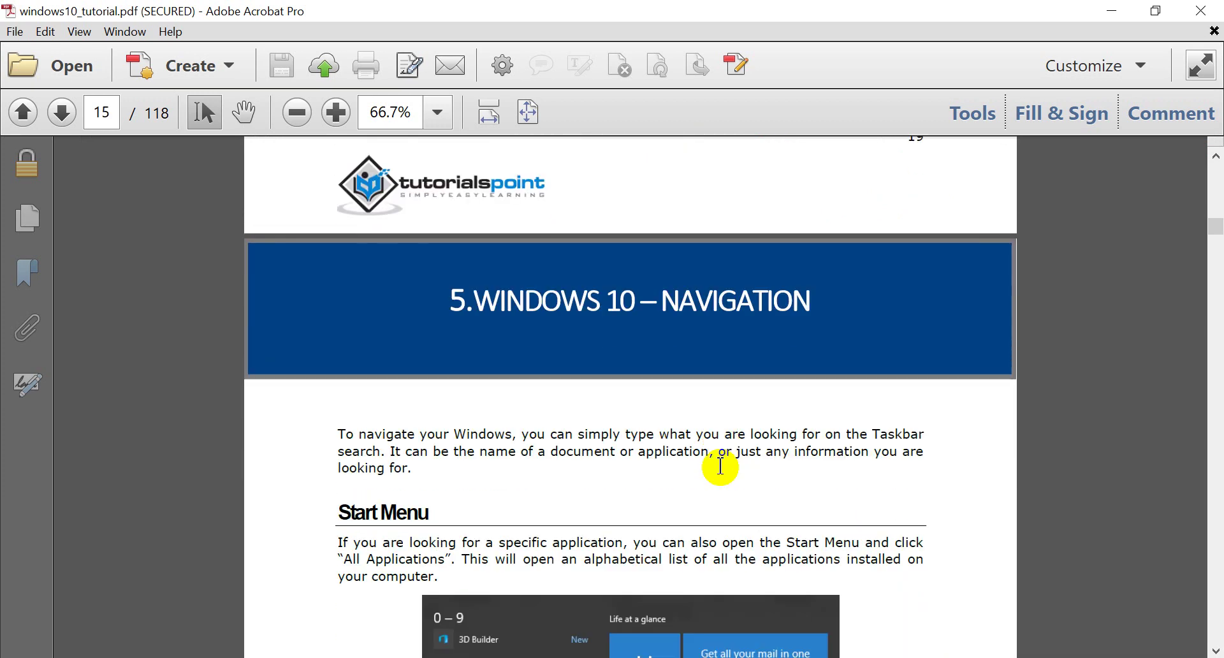
pyautogui.scroll(-2, 718, 464)
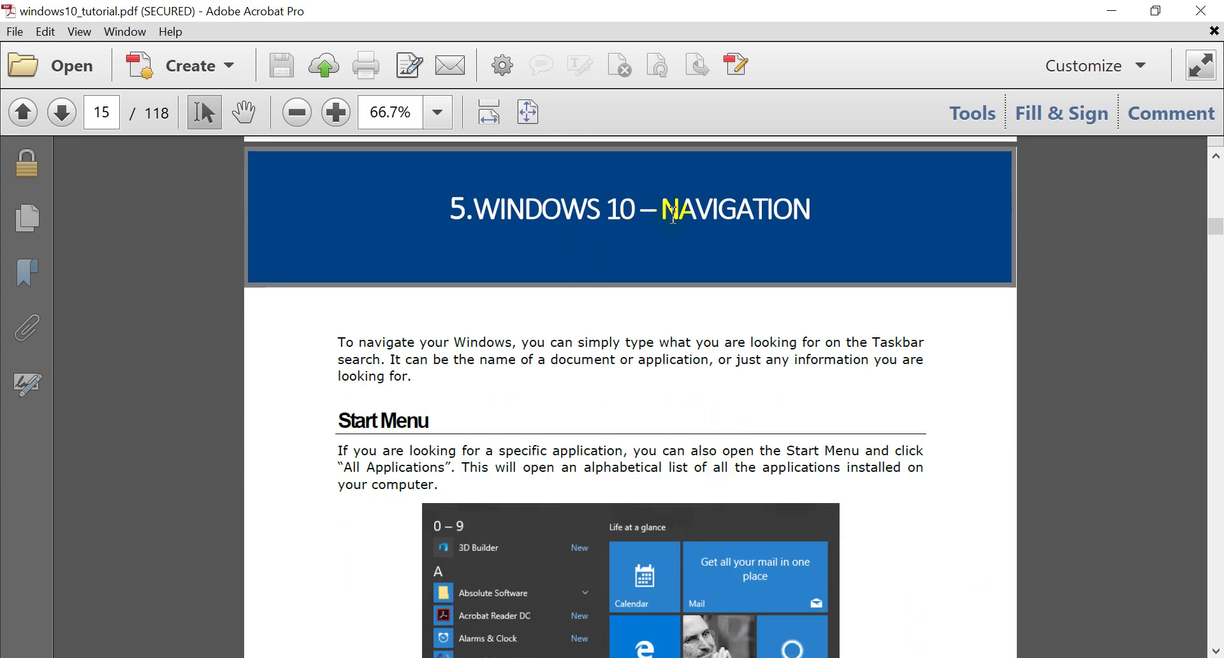
pyautogui.moveTo(663, 212); pyautogui.dragTo(809, 213)
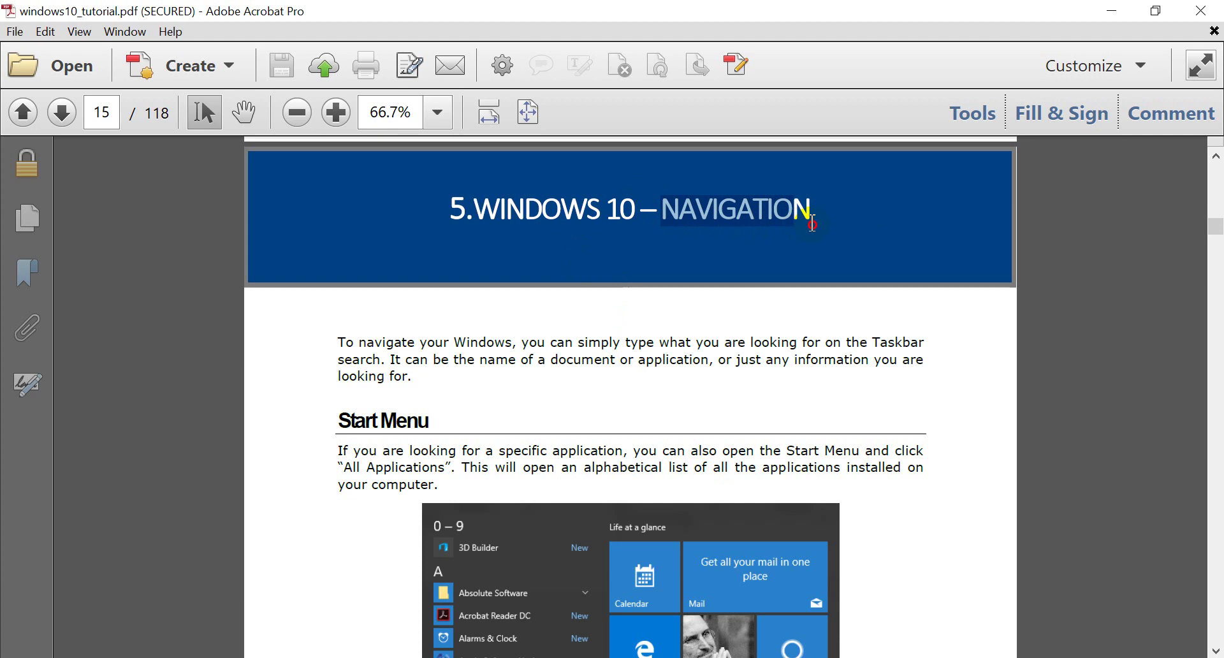